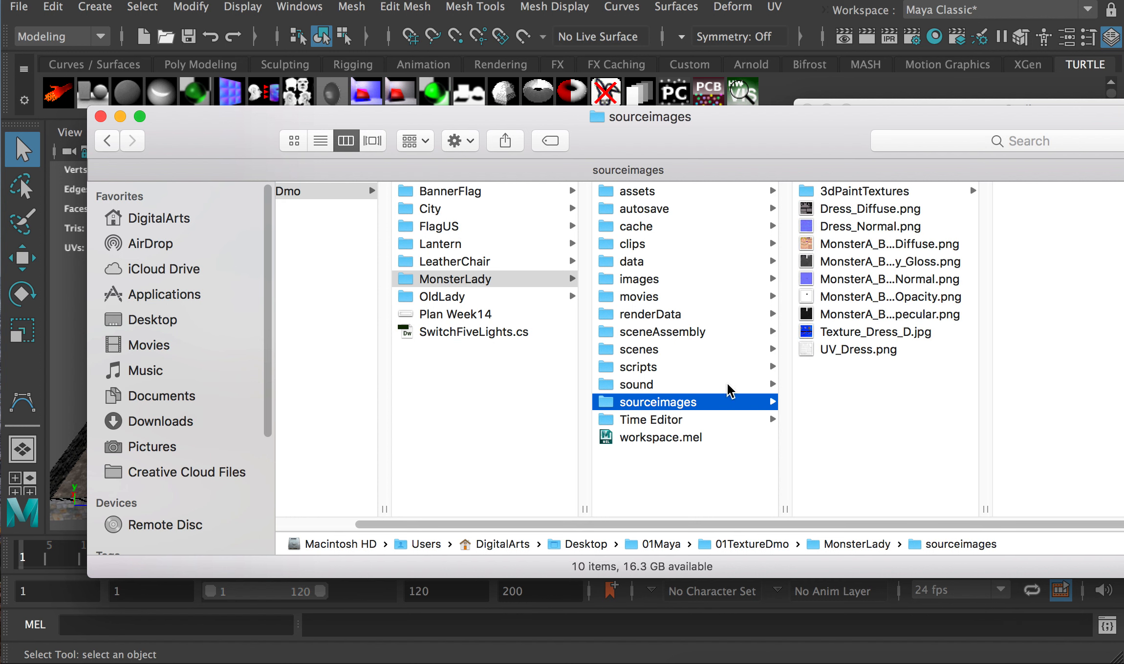
# Select the MonsterLady texture images, then browse City's sourceimages and preview buildingC.tx
pyautogui.click(852, 349)
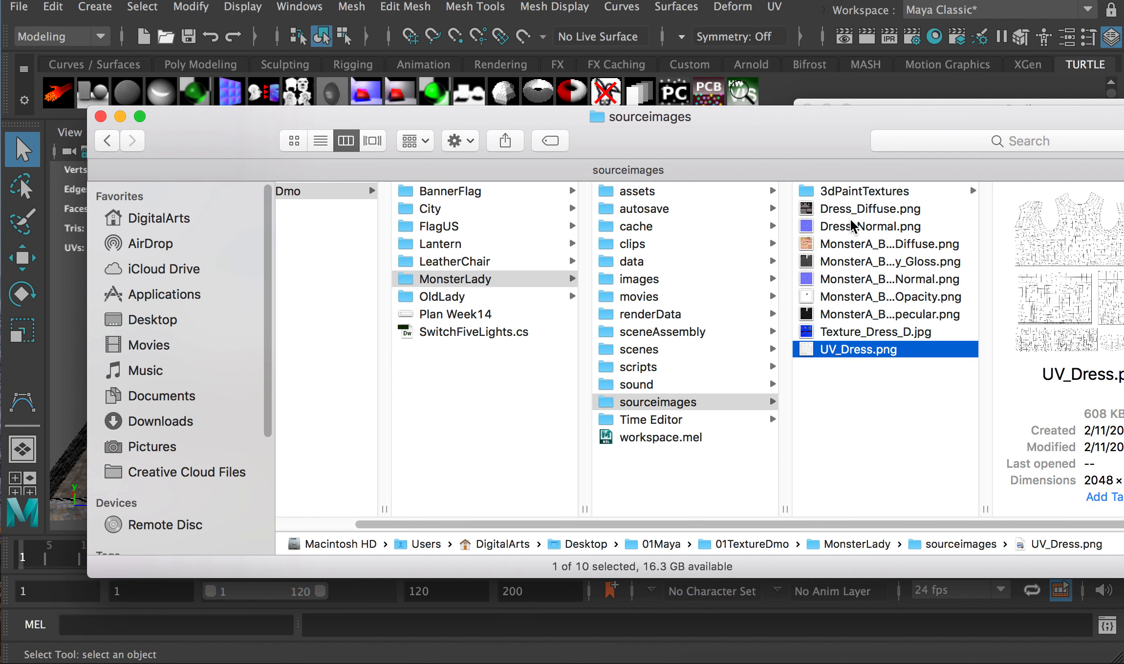
pyautogui.keyDown('shift'); pyautogui.click(853, 209); pyautogui.keyUp('shift')
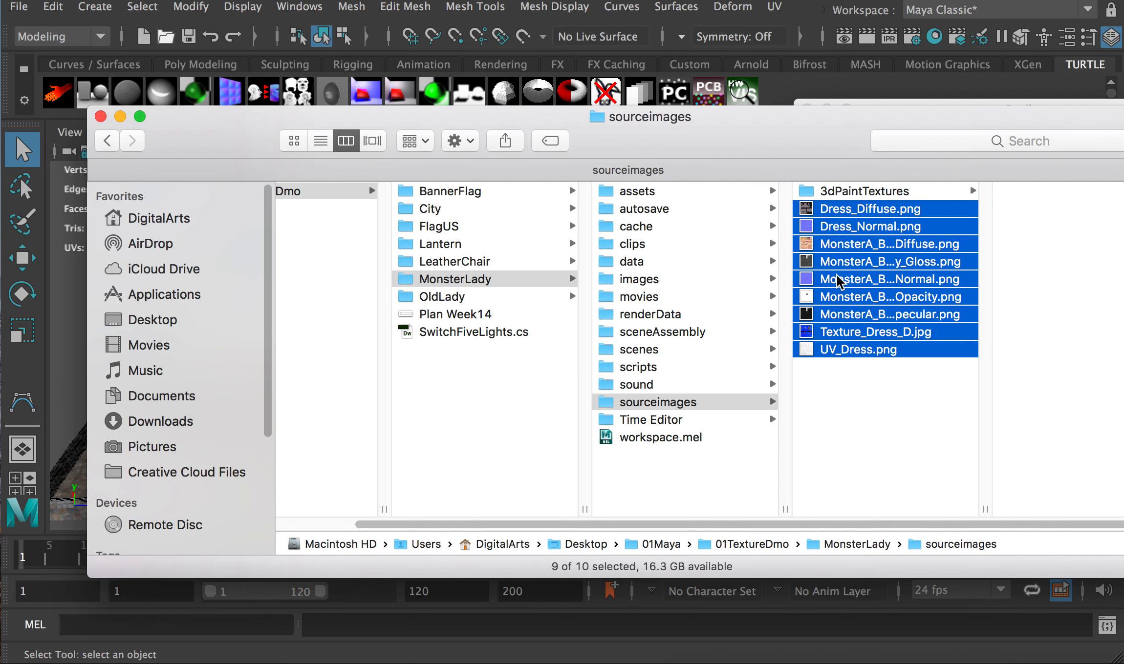
pyautogui.click(430, 209)
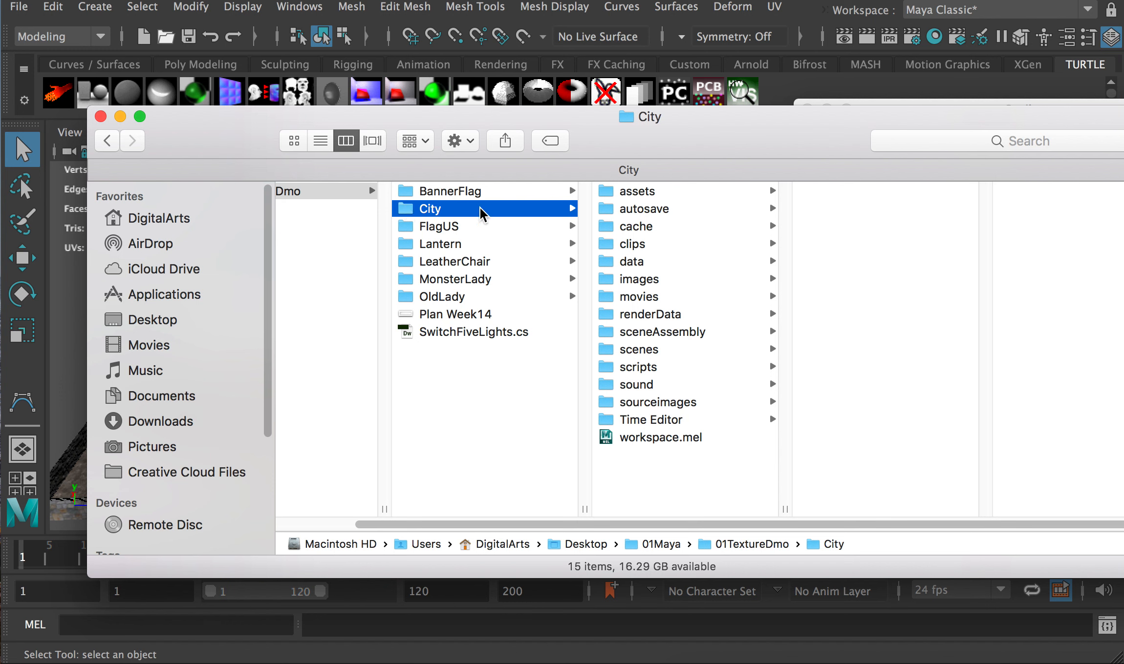
pyautogui.click(646, 406)
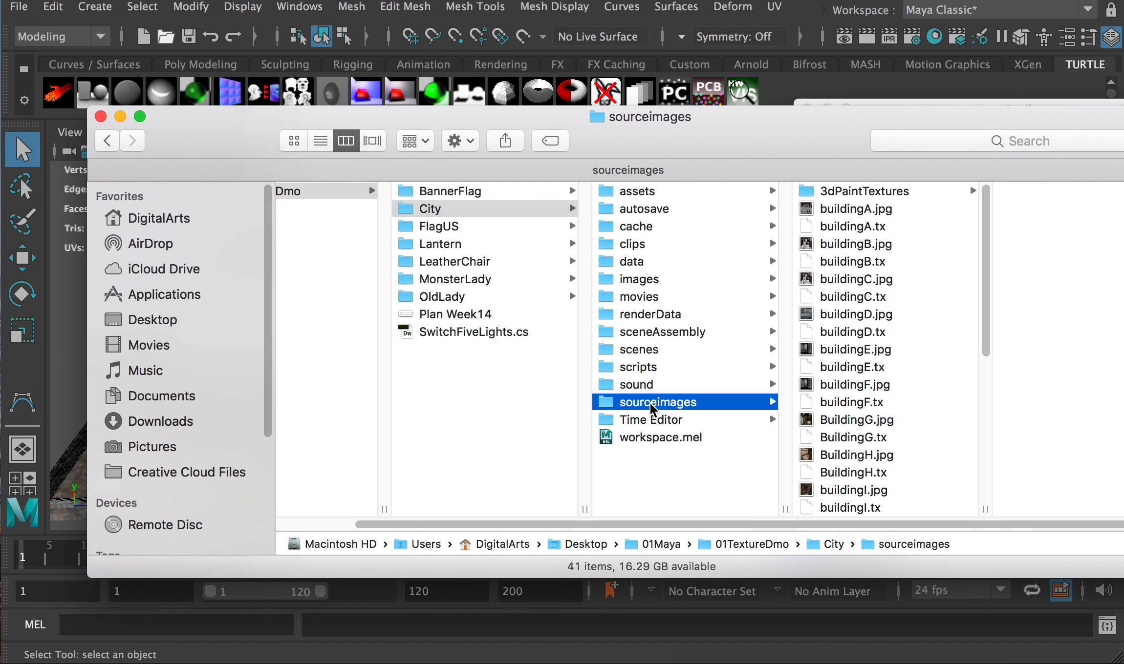
pyautogui.click(865, 303)
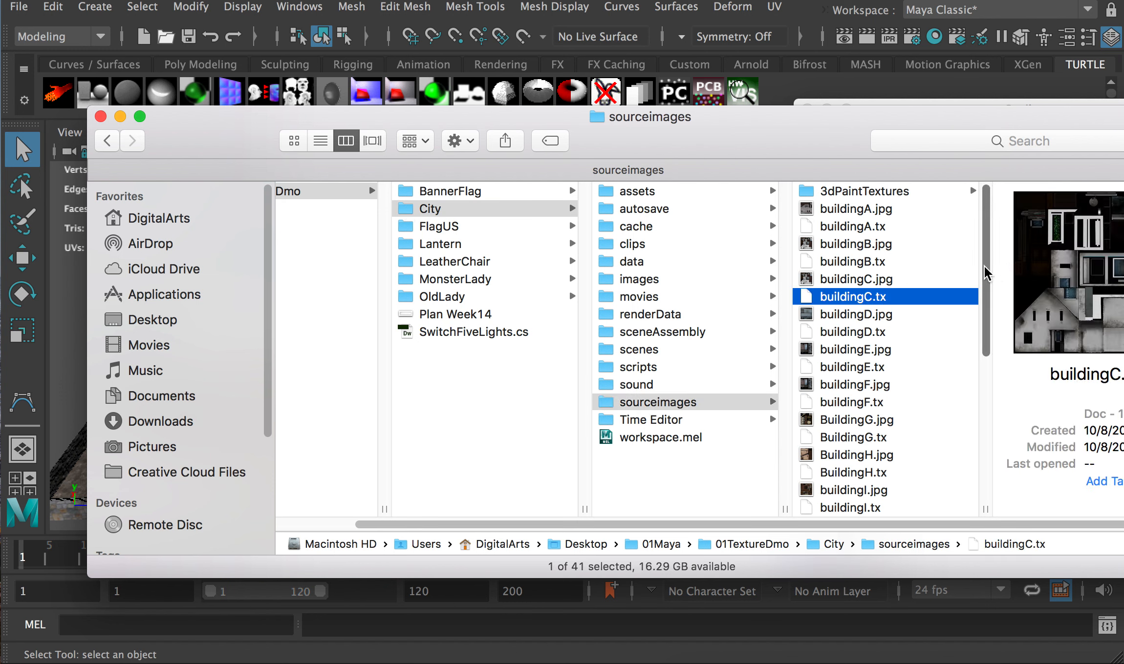
# Look through City's 50 texture files, then open the MonsterLady project folder
pyautogui.scroll(-7, 984, 425)
pyautogui.scroll(5, 987, 442)
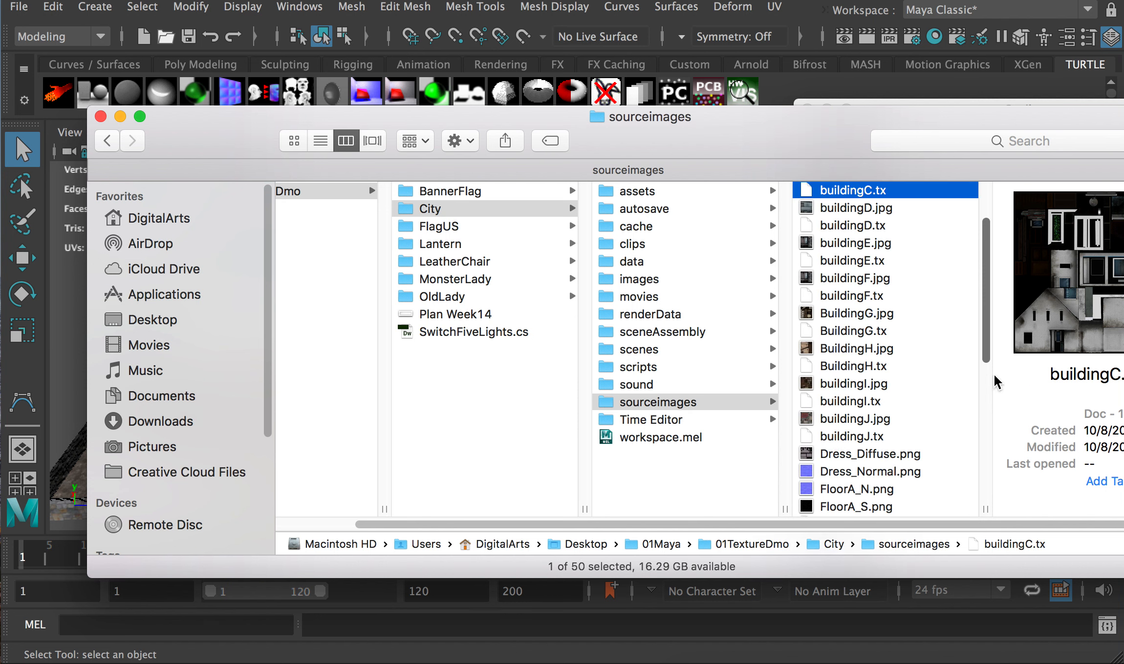
pyautogui.scroll(3, 985, 337)
pyautogui.scroll(-10, 892, 410)
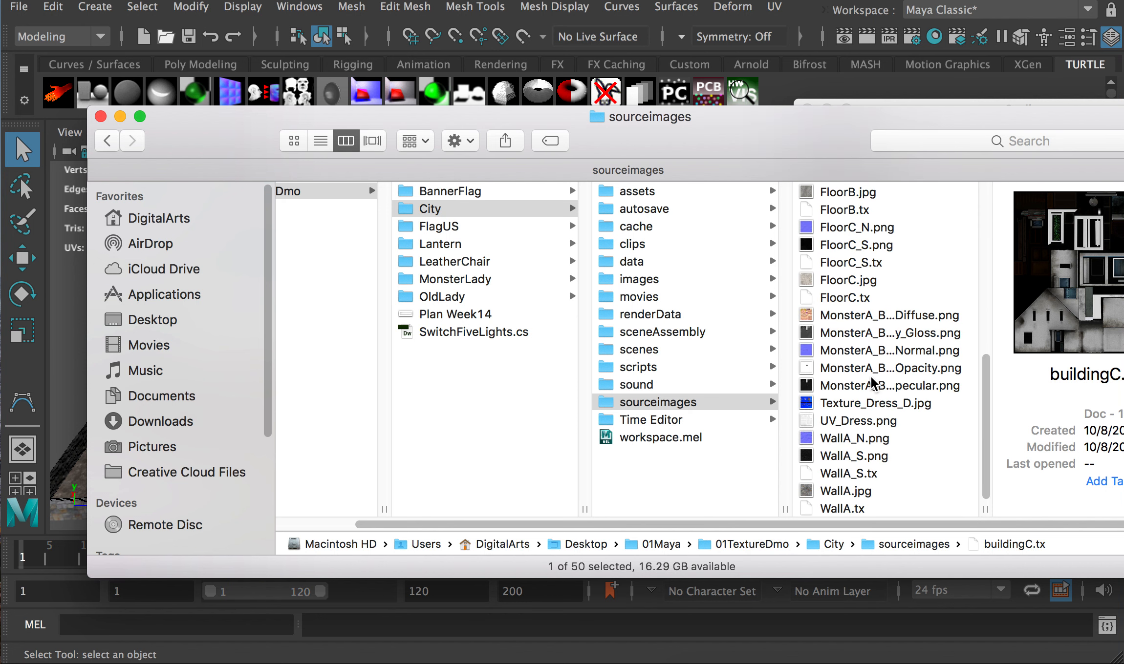
pyautogui.scroll(3, 875, 382)
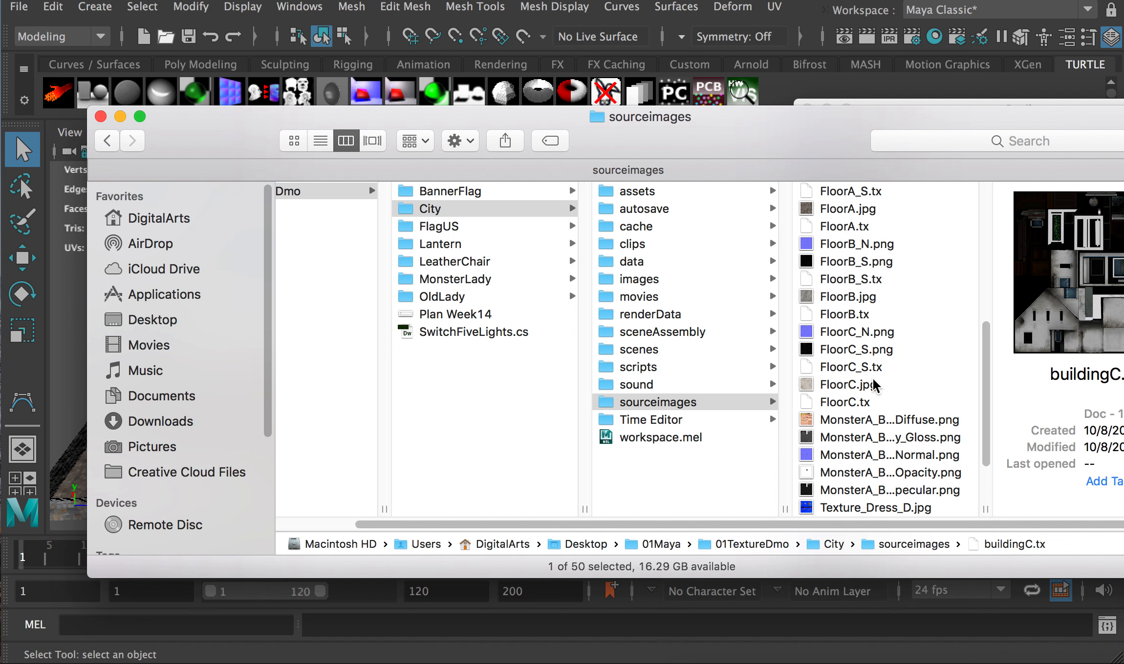
pyautogui.scroll(-3, 873, 386)
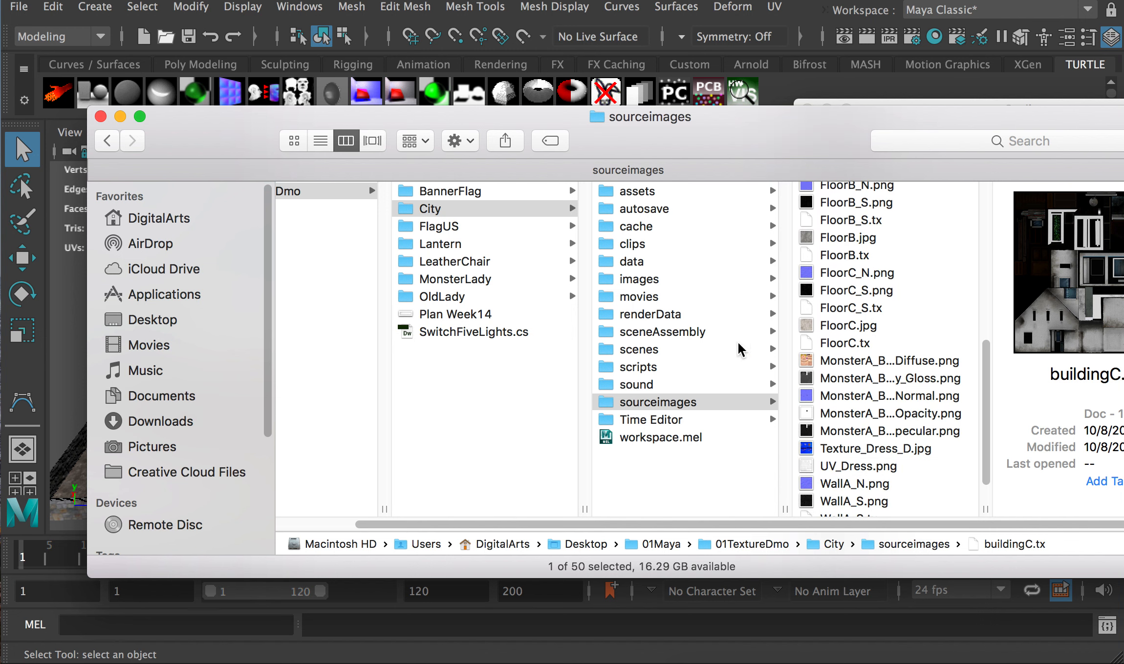
pyautogui.click(448, 281)
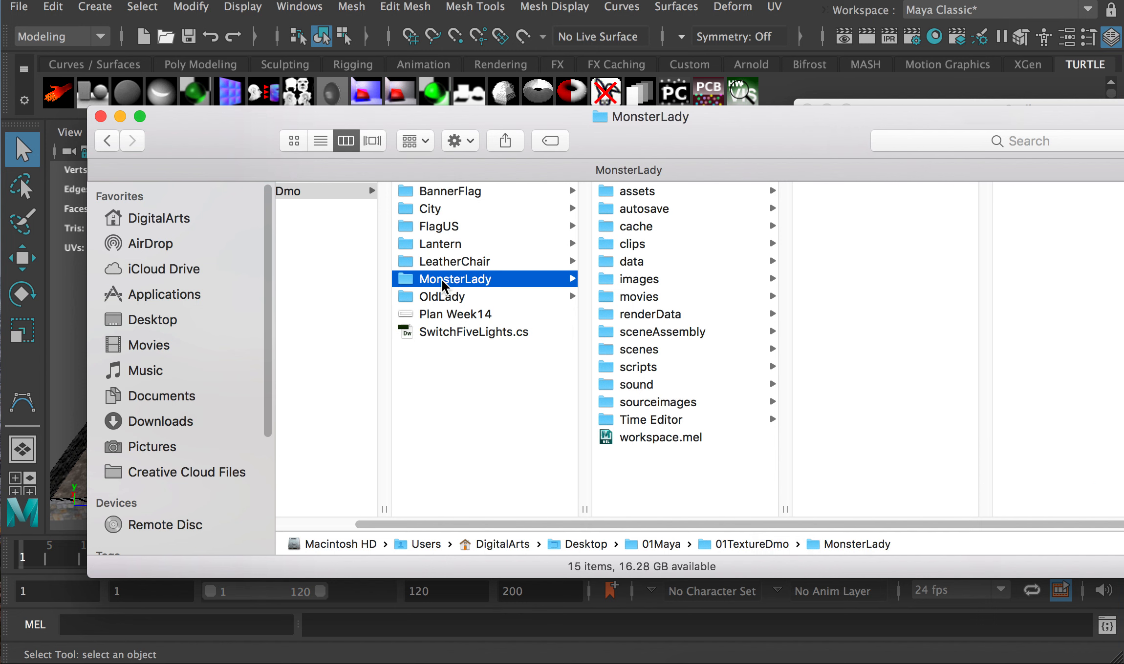
# Drag MonsterLady.ma from the MonsterLady scenes folder into the Maya town scene
pyautogui.click(668, 350)
pyautogui.moveTo(801, 123); pyautogui.dragTo(895, 158)
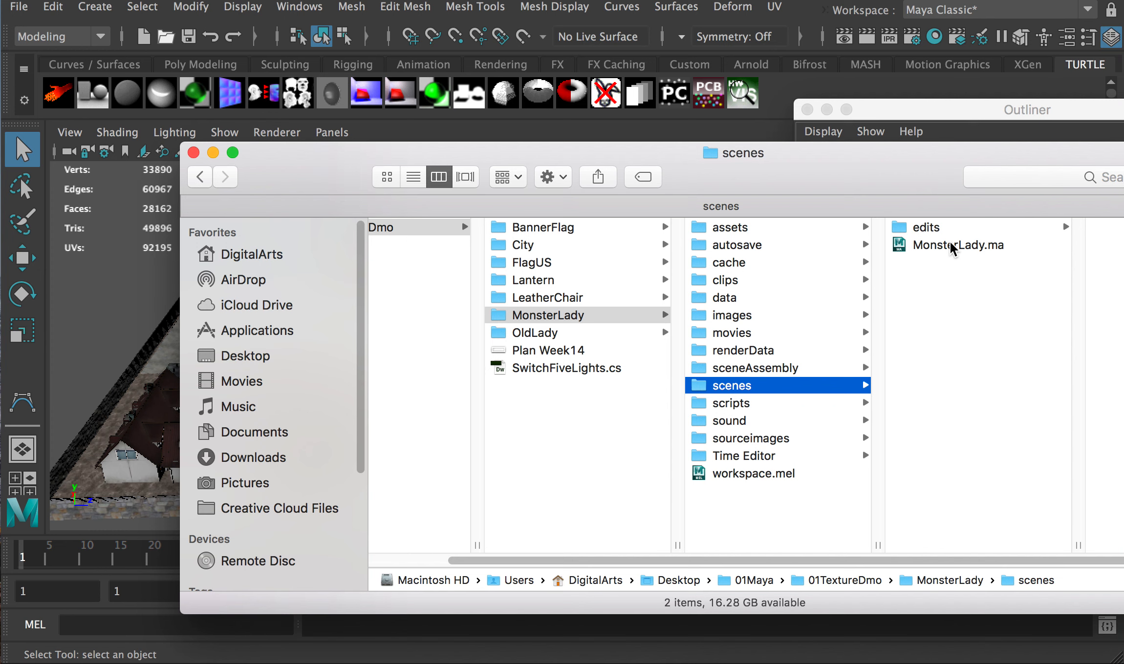
pyautogui.moveTo(952, 249); pyautogui.dragTo(114, 285)
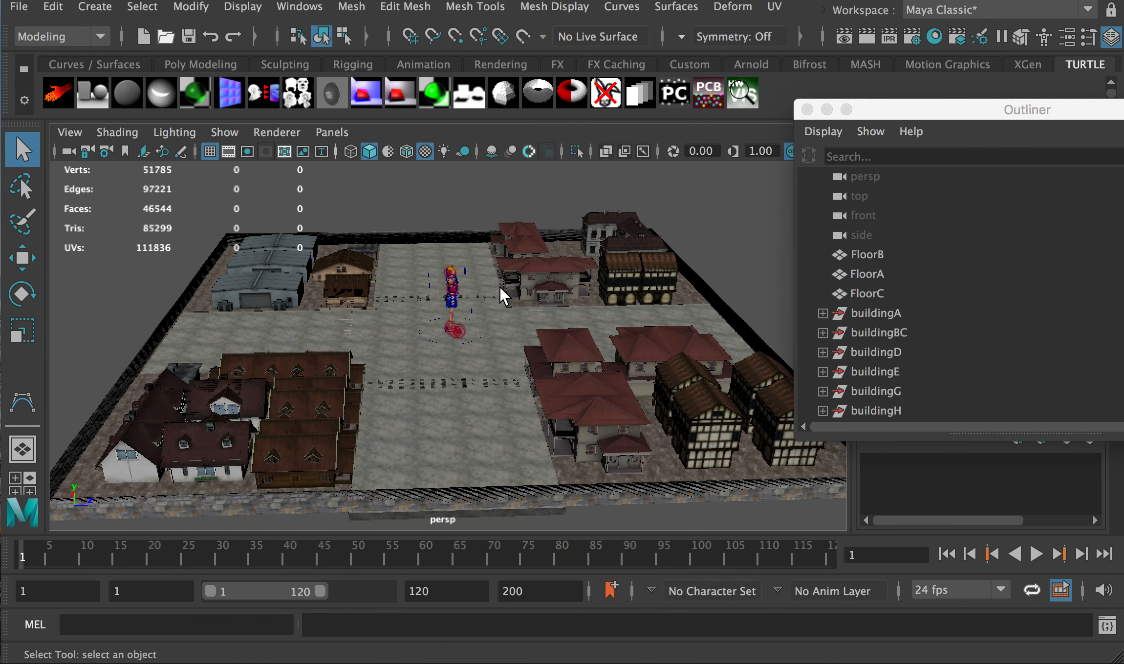
# Orbit and zoom the persp view to inspect the character standing among the town's buildings
pyautogui.scroll(-3, 504, 295)
pyautogui.scroll(10, 446, 332)
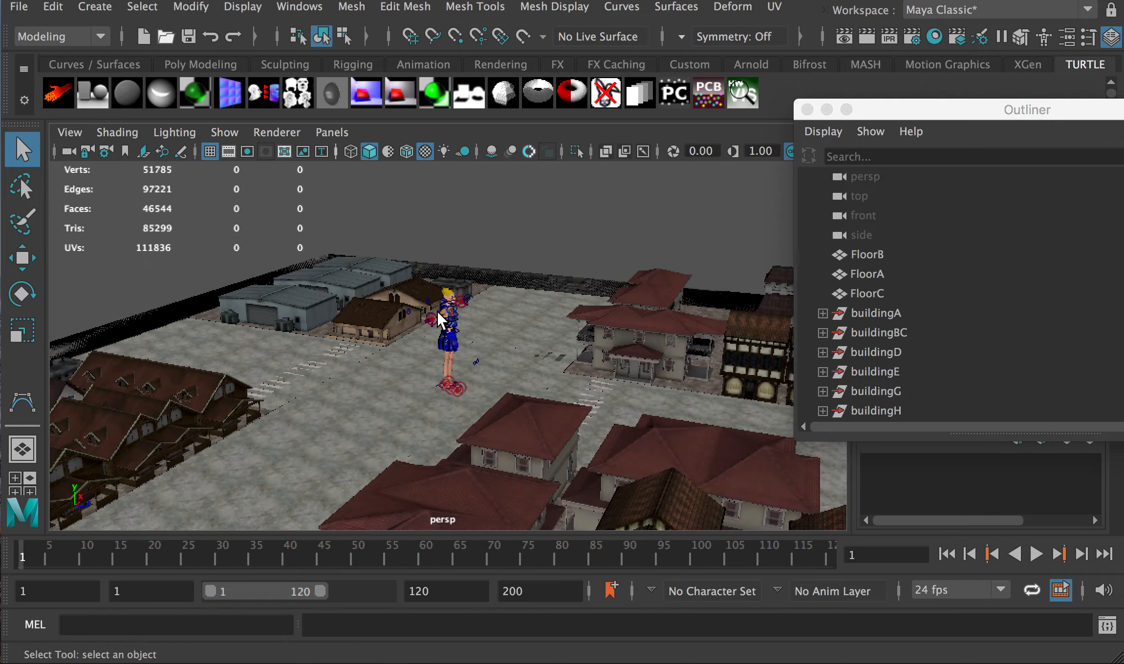
pyautogui.keyDown('alt'); pyautogui.moveTo(494, 316); pyautogui.dragTo(628, 312); pyautogui.keyUp('alt')
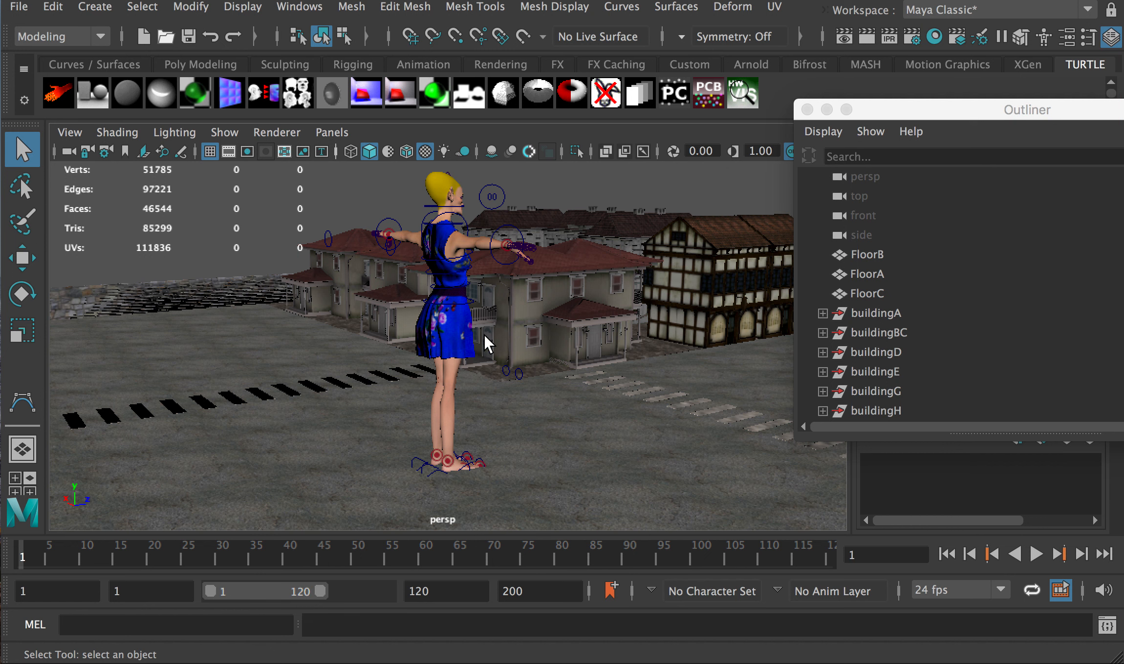
pyautogui.keyDown('alt'); pyautogui.moveTo(500, 344); pyautogui.dragTo(396, 333); pyautogui.keyUp('alt')
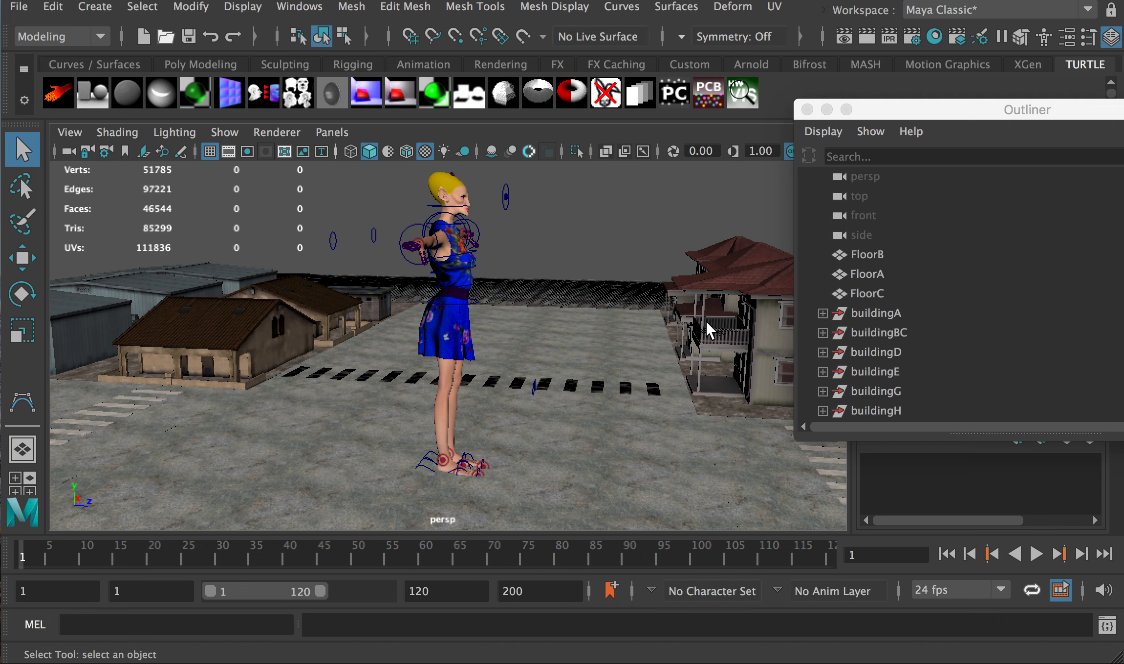
pyautogui.keyDown('alt'); pyautogui.moveTo(690, 300); pyautogui.dragTo(658, 261); pyautogui.keyUp('alt')
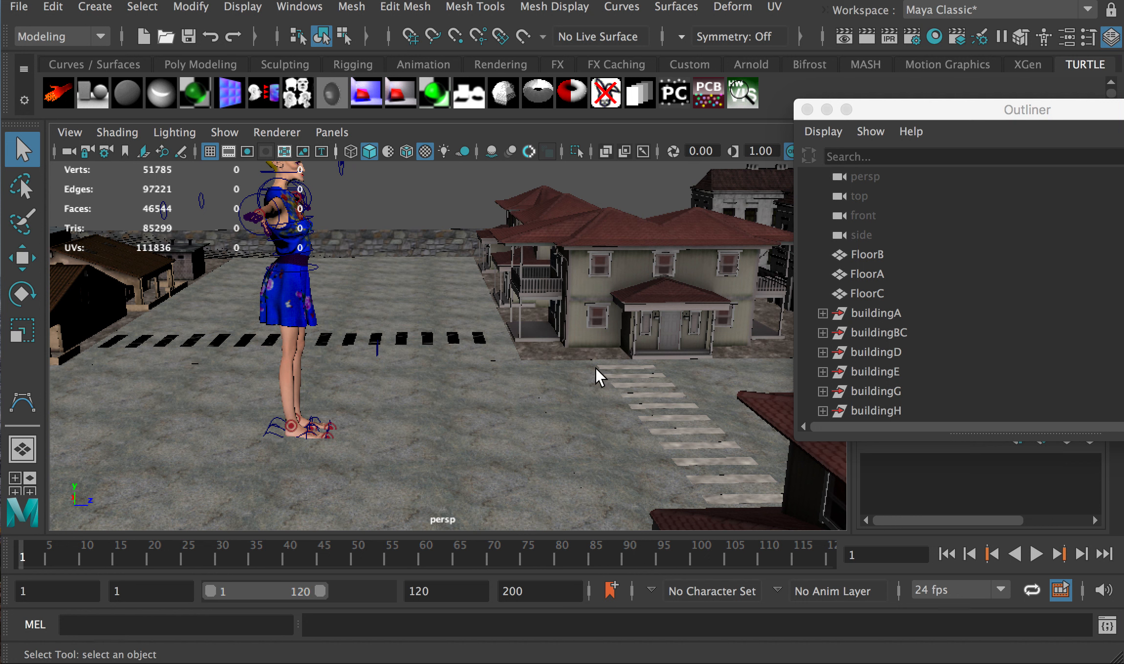
pyautogui.scroll(-2, 528, 326)
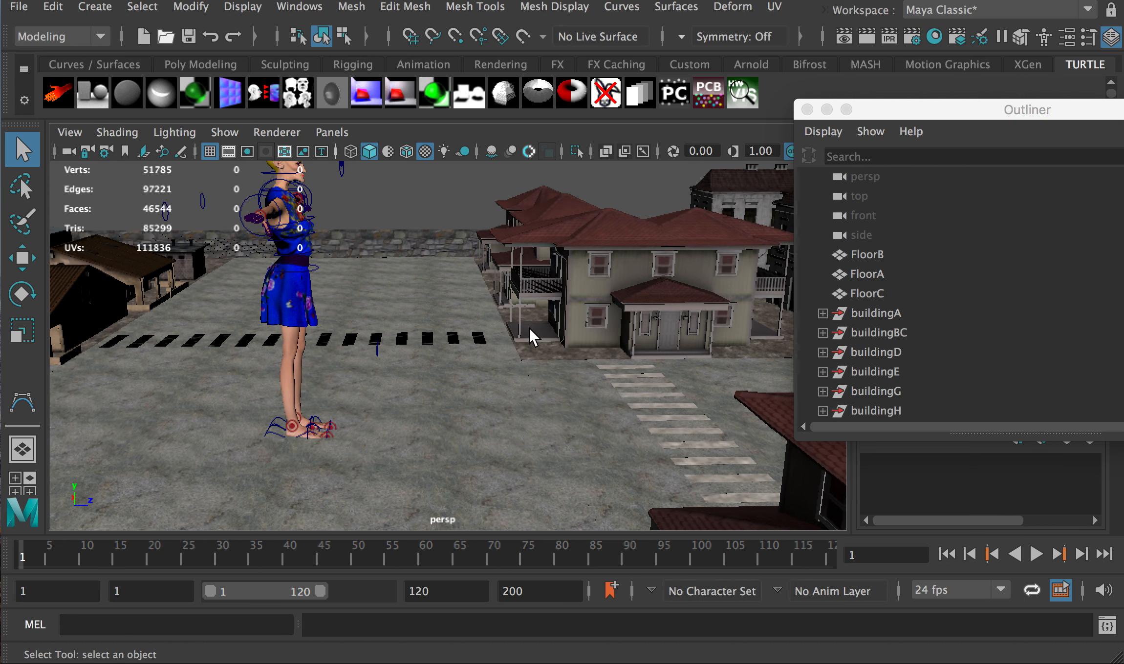
pyautogui.scroll(-3, 865, 320)
pyautogui.moveTo(872, 315); pyautogui.dragTo(877, 355)
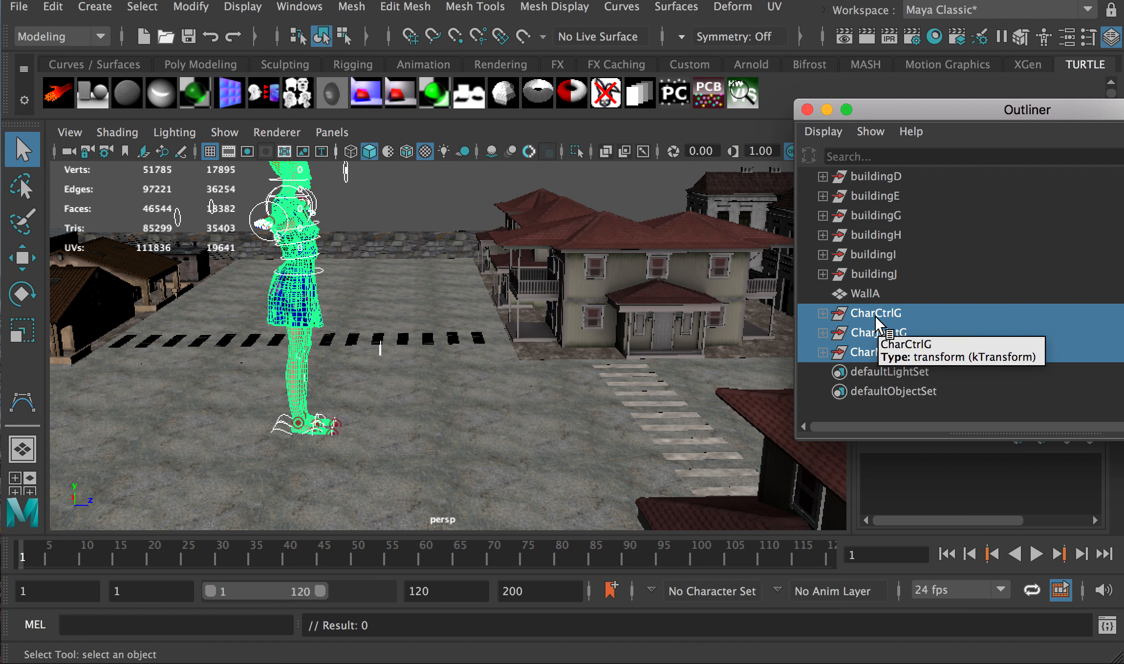
pyautogui.press('r')
pyautogui.keyDown('alt'); pyautogui.moveTo(341, 329); pyautogui.dragTo(272, 414); pyautogui.keyUp('alt')
pyautogui.scroll(4, 323, 319)
pyautogui.scroll(3, 323, 315)
pyautogui.keyDown('alt'); pyautogui.moveTo(279, 308); pyautogui.dragTo(374, 392, button='middle'); pyautogui.keyUp('alt')
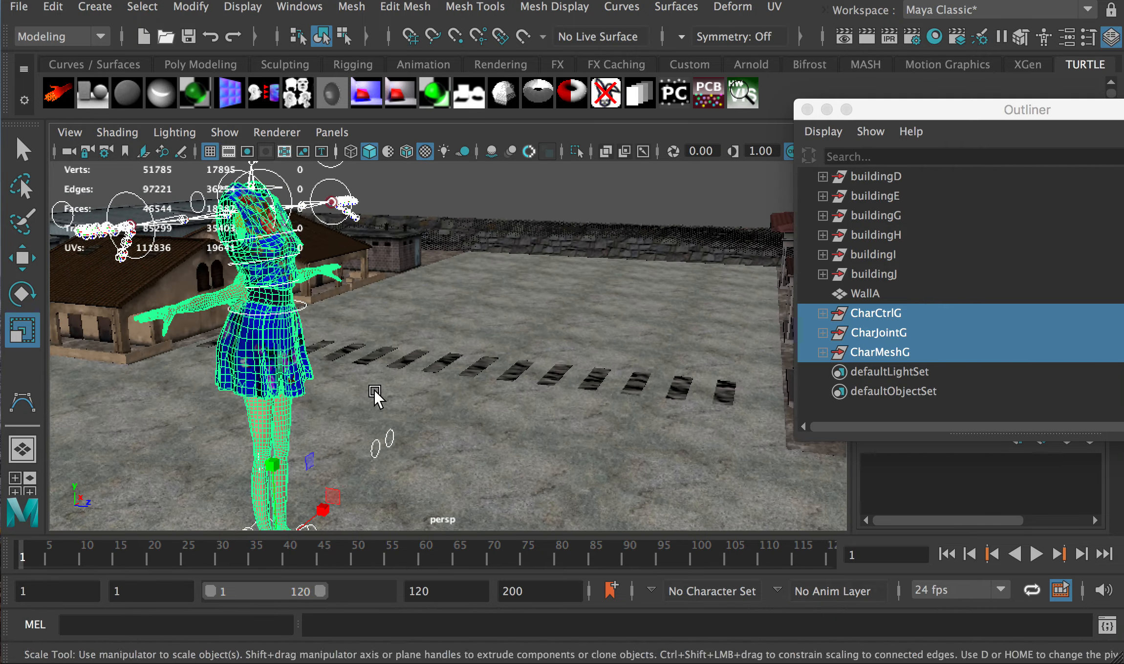
pyautogui.keyDown('alt'); pyautogui.moveTo(374, 393); pyautogui.dragTo(283, 378); pyautogui.keyUp('alt')
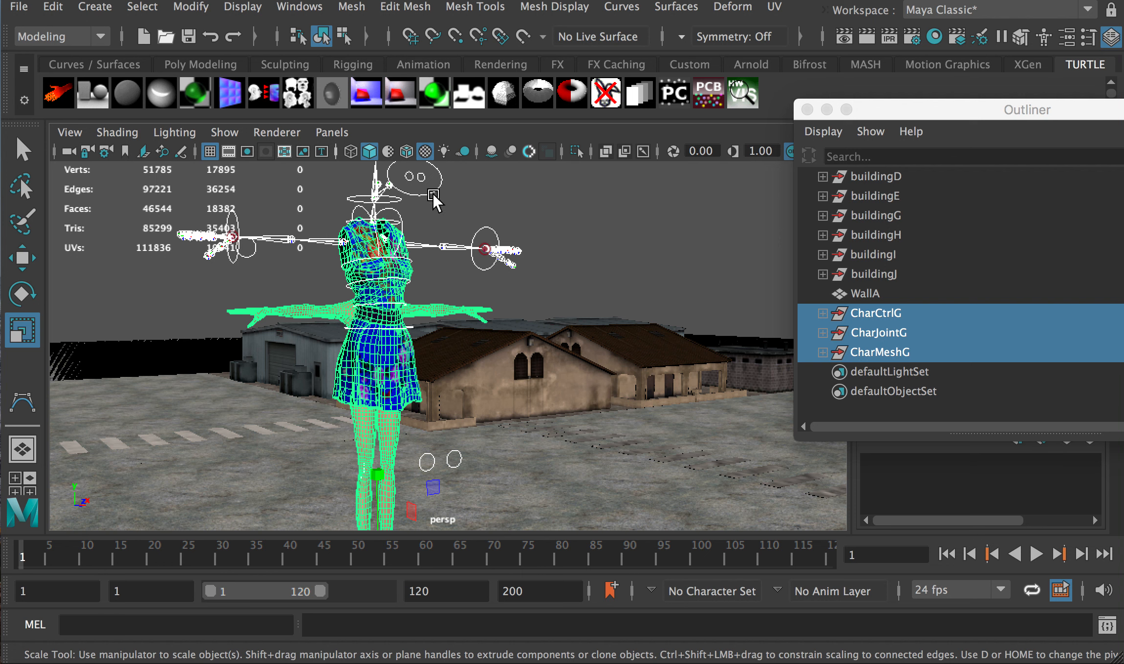
pyautogui.press('super+z')
pyautogui.scroll(-15, 578, 344)
pyautogui.scroll(5, 533, 341)
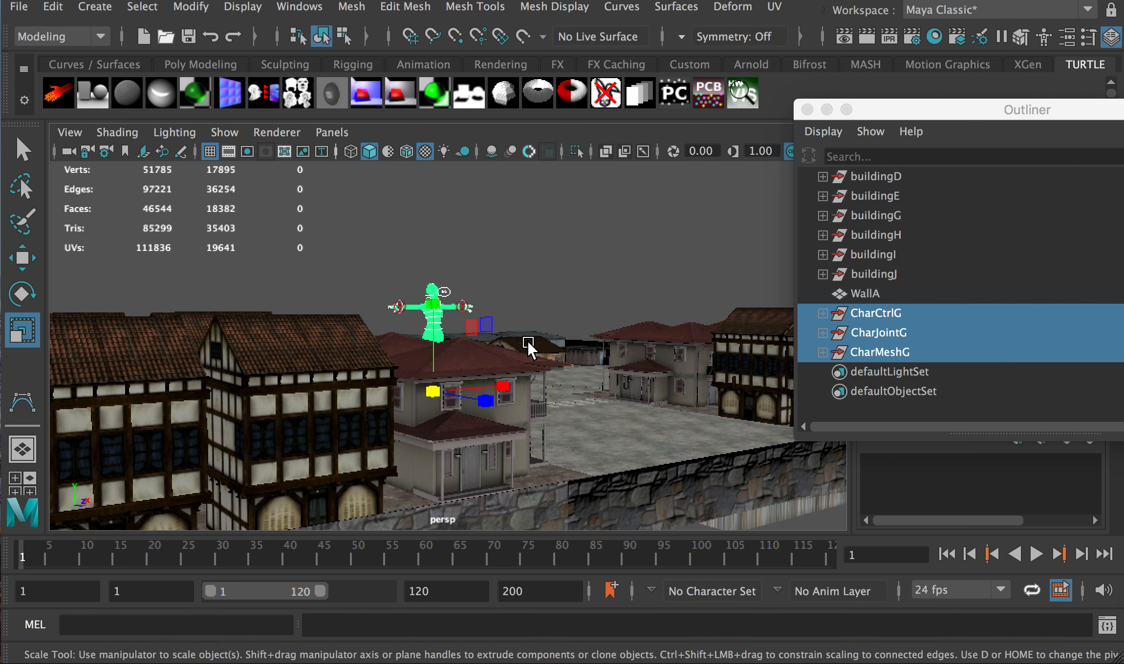
pyautogui.keyDown('alt'); pyautogui.moveTo(525, 339); pyautogui.dragTo(608, 373); pyautogui.keyUp('alt')
pyautogui.scroll(10, 443, 340)
pyautogui.scroll(-3, 440, 337)
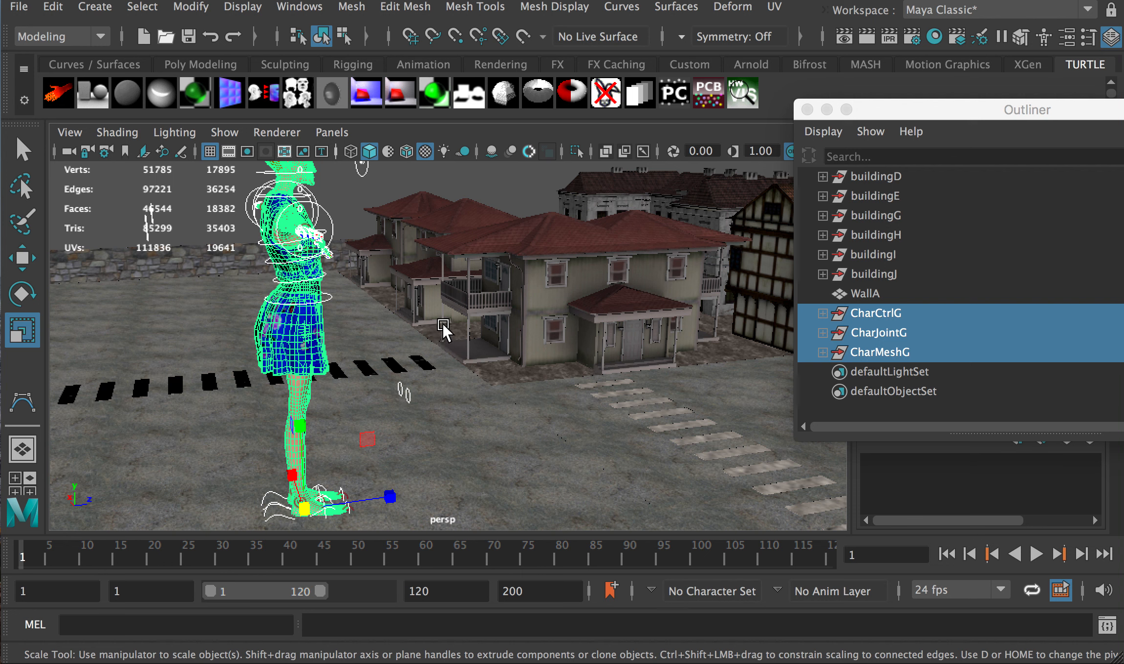
# Select all the town's floors and buildings through WallA, frame them, and group them
pyautogui.click(867, 296)
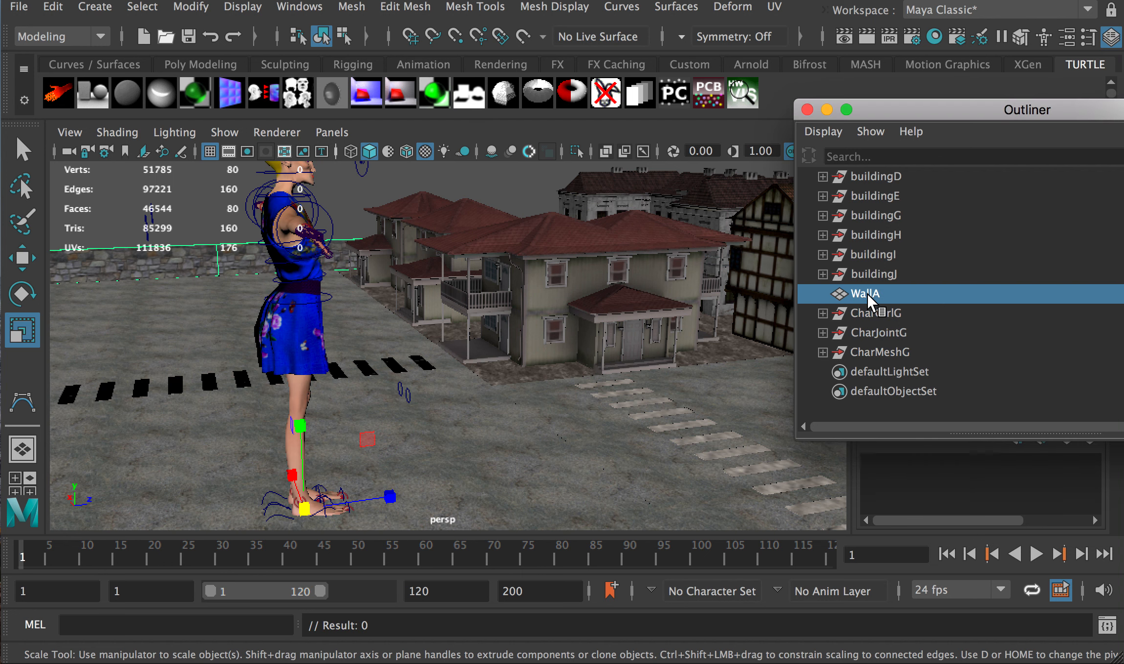
pyautogui.scroll(3, 879, 289)
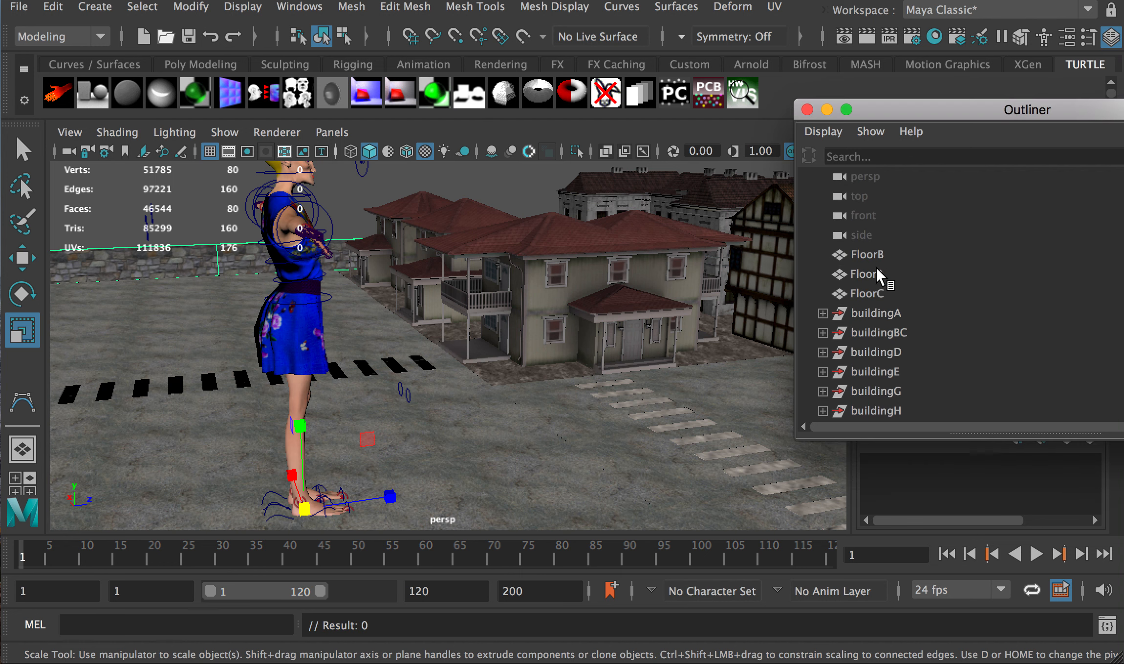
pyautogui.keyDown('shift'); pyautogui.click(867, 254); pyautogui.keyUp('shift')
pyautogui.press('f')
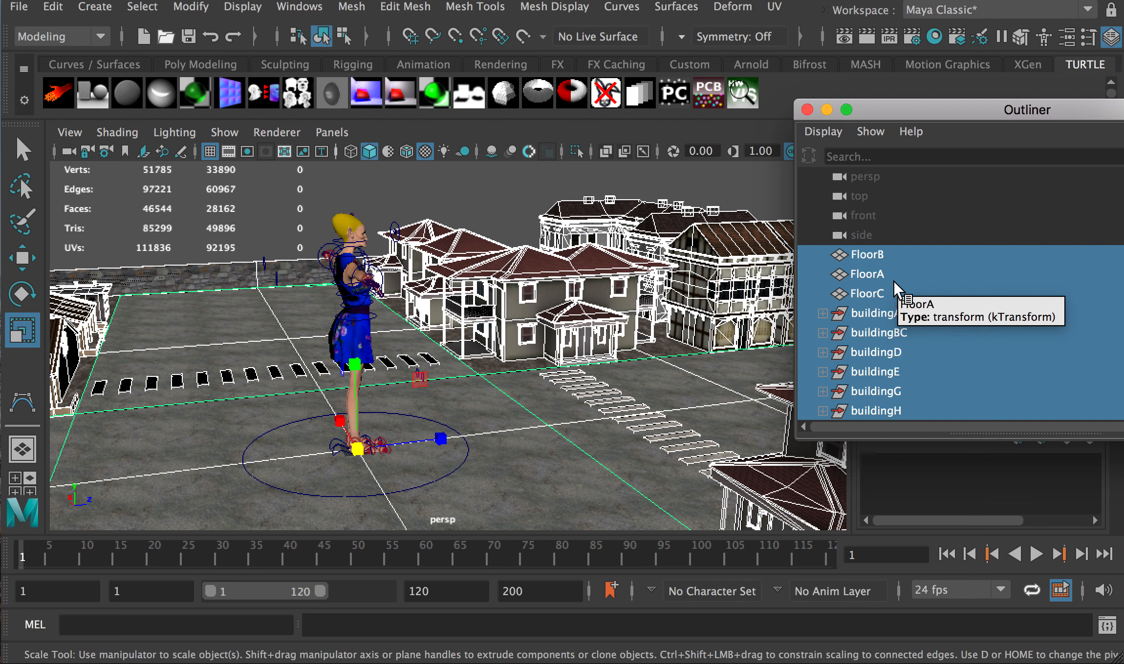
pyautogui.hotkey('ctrl', 'g')
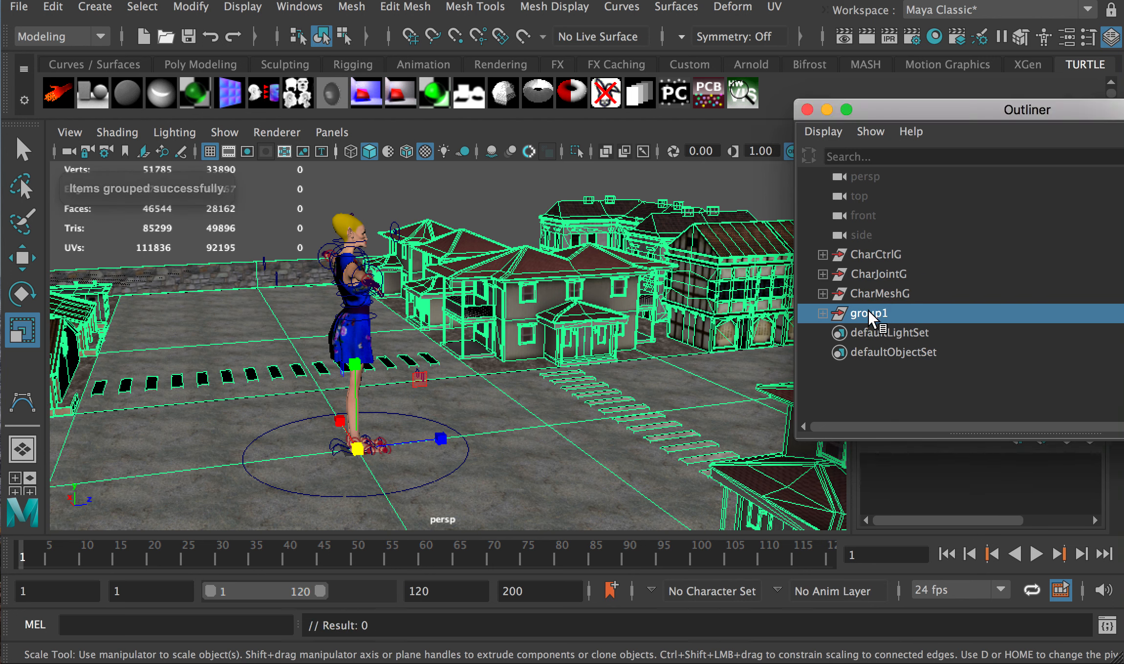
# Rename the new group to CityG and scale it up uniformly to 1.395
pyautogui.doubleClick(868, 313)
pyautogui.write('Cit')
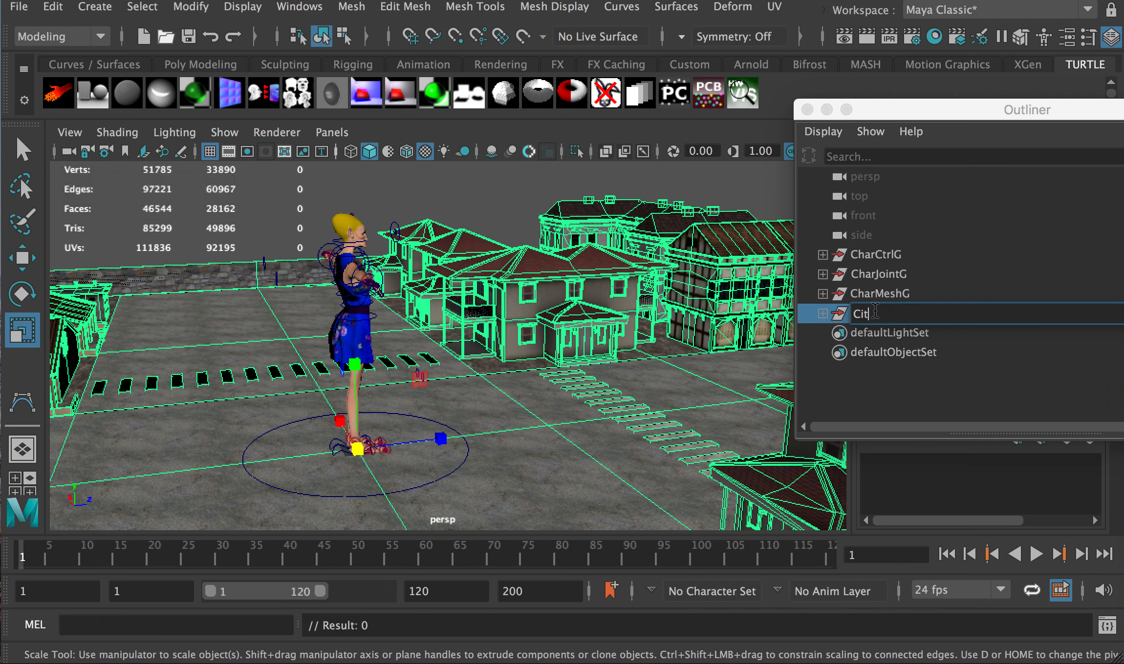
pyautogui.write('yG')
pyautogui.click(901, 295)
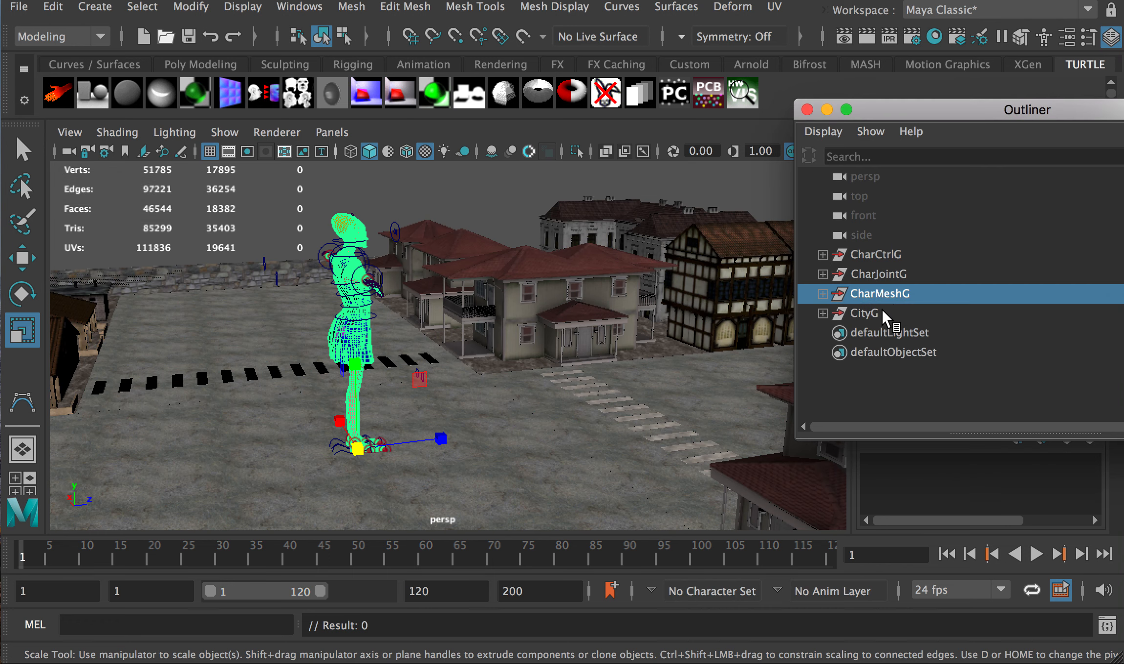
pyautogui.click(890, 317)
pyautogui.moveTo(365, 457); pyautogui.dragTo(939, 424)
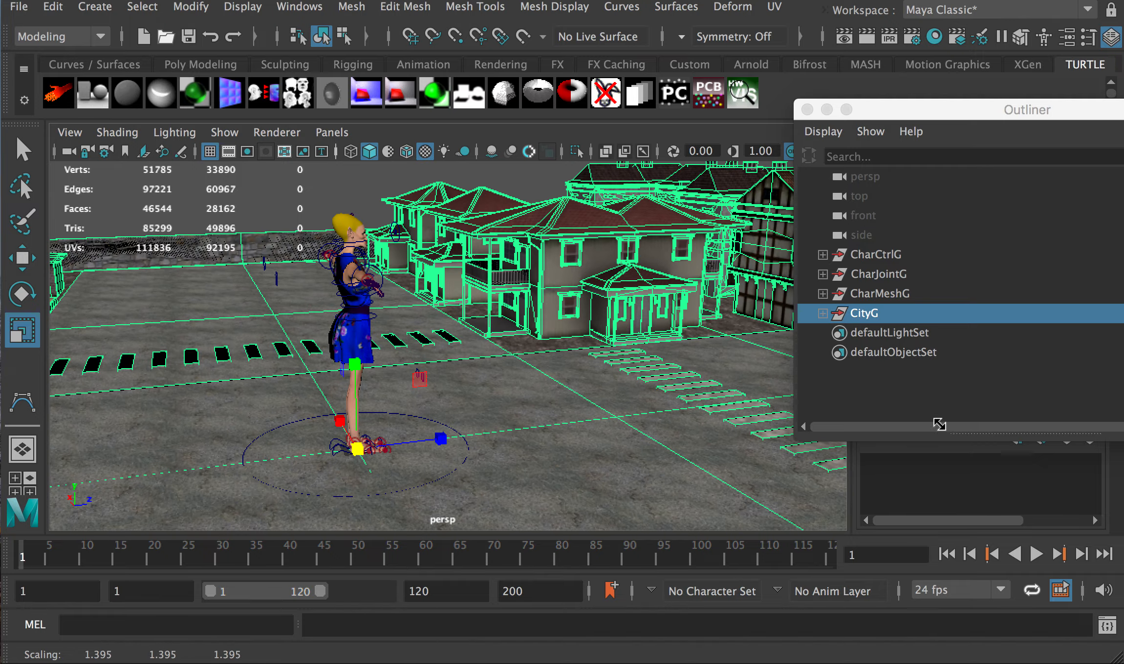
pyautogui.scroll(3, 340, 477)
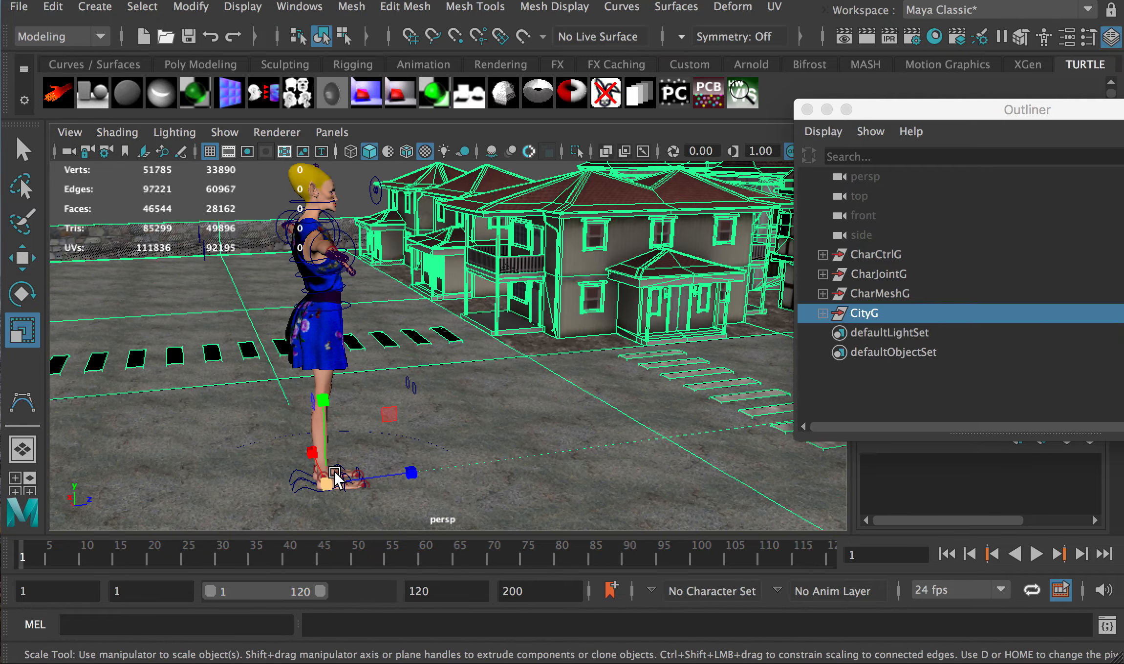
# Scale CityG up to about 2.3 and lower it along the Y axis
pyautogui.press('f')
pyautogui.scroll(10, 422, 417)
pyautogui.scroll(10, 422, 417)
pyautogui.keyDown('alt'); pyautogui.moveTo(430, 490); pyautogui.dragTo(476, 205, button='middle'); pyautogui.keyUp('alt')
pyautogui.keyDown('alt'); pyautogui.moveTo(472, 429); pyautogui.dragTo(470, 233, button='middle'); pyautogui.keyUp('alt')
pyautogui.keyDown('alt'); pyautogui.moveTo(451, 406); pyautogui.dragTo(478, 469); pyautogui.keyUp('alt')
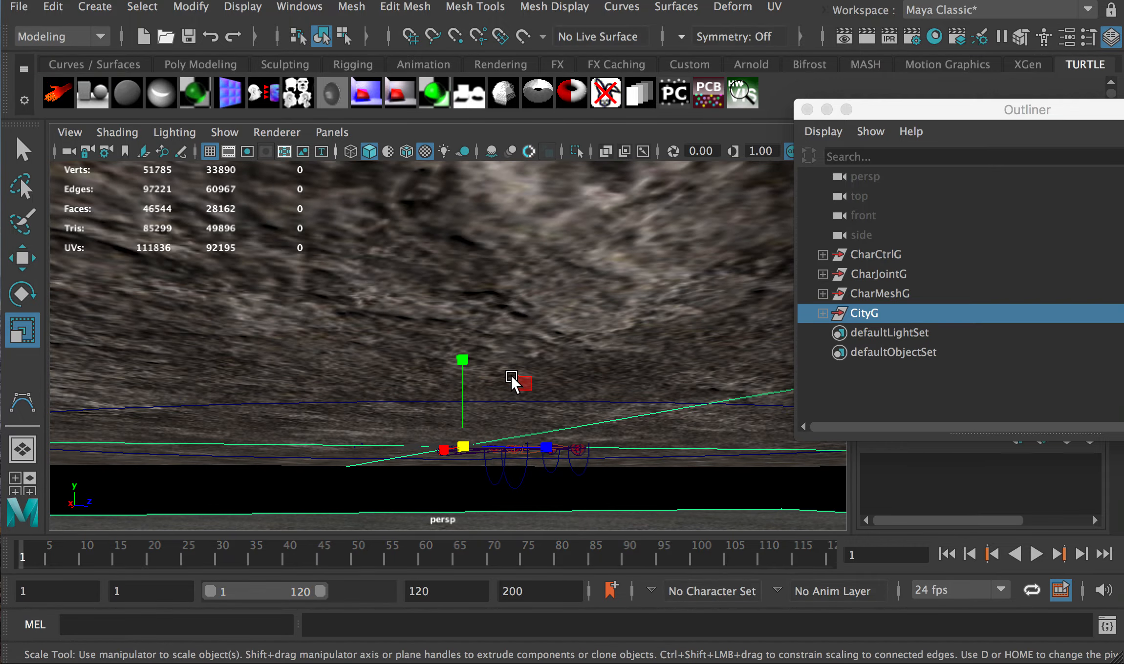
pyautogui.keyDown('alt'); pyautogui.moveTo(511, 376); pyautogui.dragTo(504, 444); pyautogui.keyUp('alt')
pyautogui.scroll(-10, 504, 401)
pyautogui.moveTo(449, 346); pyautogui.dragTo(611, 369)
pyautogui.scroll(10, 415, 344)
pyautogui.moveTo(452, 347); pyautogui.dragTo(610, 386)
pyautogui.press('w')
pyautogui.moveTo(454, 271); pyautogui.dragTo(458, 271)
# Scale CityG further to about 6.3 and lower it 7.355 cm to meet her feet
pyautogui.keyDown('alt'); pyautogui.moveTo(660, 393); pyautogui.dragTo(477, 404); pyautogui.keyUp('alt')
pyautogui.press('r')
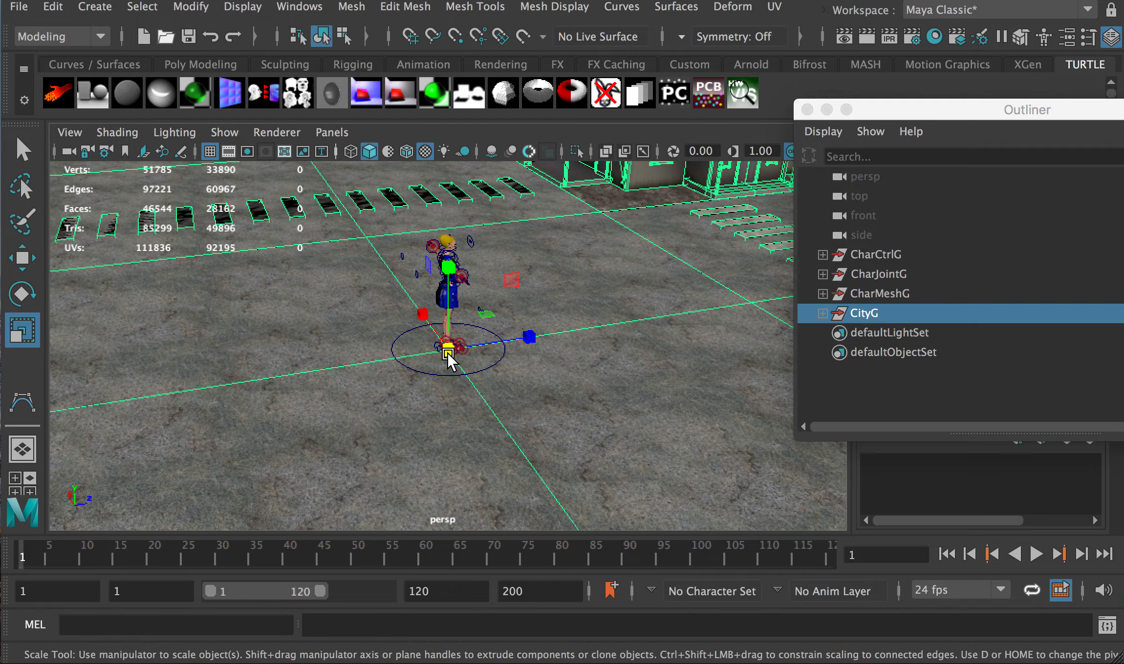
pyautogui.moveTo(448, 355); pyautogui.dragTo(802, 394)
pyautogui.moveTo(530, 404)
pyautogui.keyDown('alt'); pyautogui.mouseDown()
pyautogui.moveTo(535, 361)
pyautogui.moveTo(522, 396)
pyautogui.mouseUp(); pyautogui.keyUp('alt')
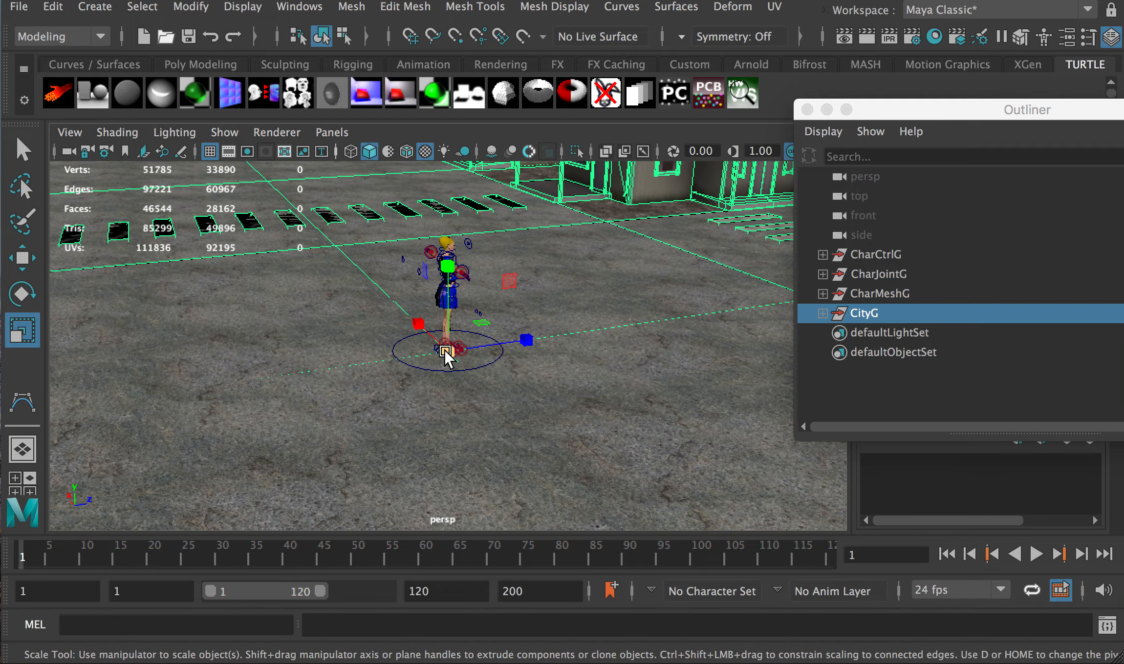
pyautogui.moveTo(446, 354); pyautogui.dragTo(1119, 454)
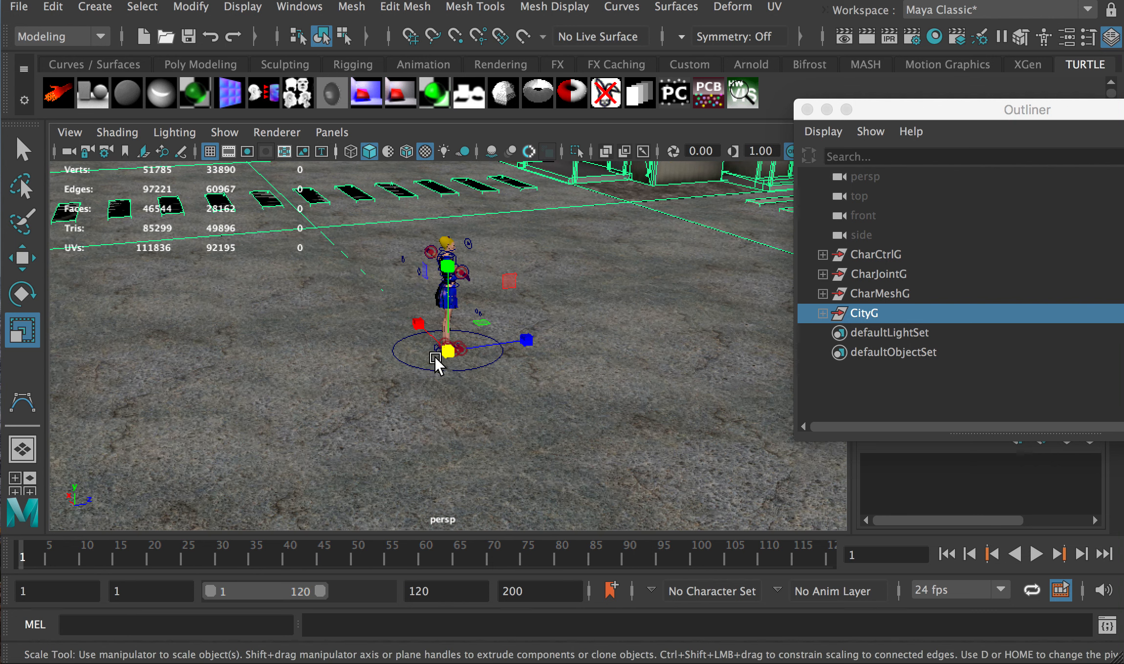
pyautogui.moveTo(447, 352); pyautogui.dragTo(685, 391)
pyautogui.scroll(4, 460, 373)
pyautogui.scroll(3, 459, 376)
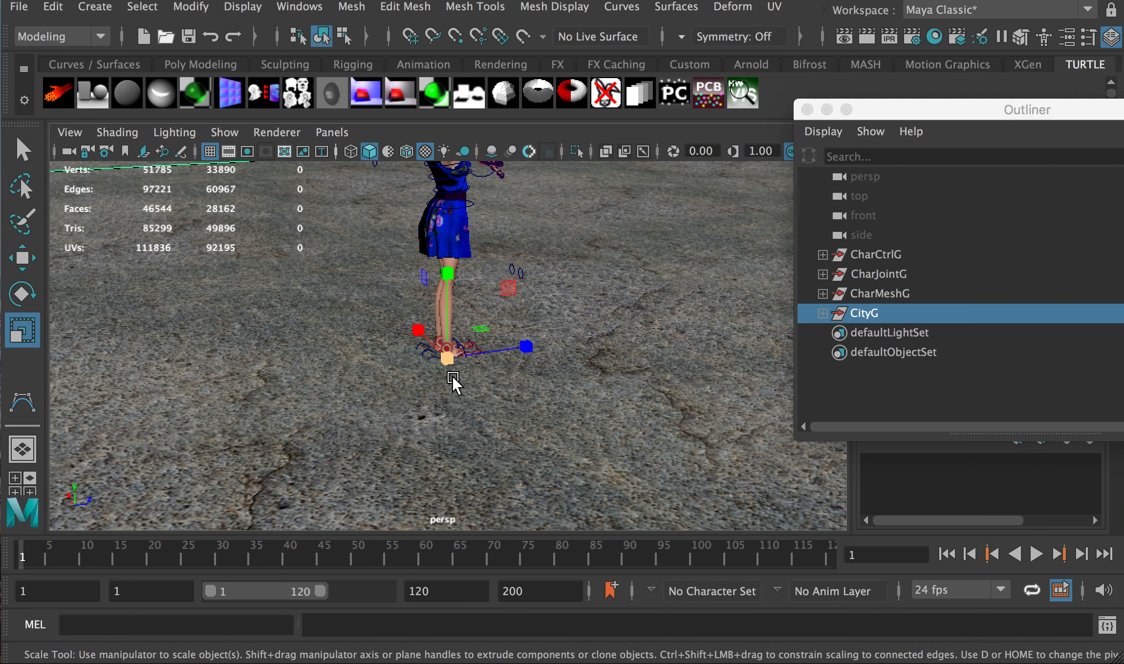
pyautogui.press('w')
pyautogui.moveTo(449, 278); pyautogui.dragTo(384, 328)
pyautogui.scroll(2, 447, 379)
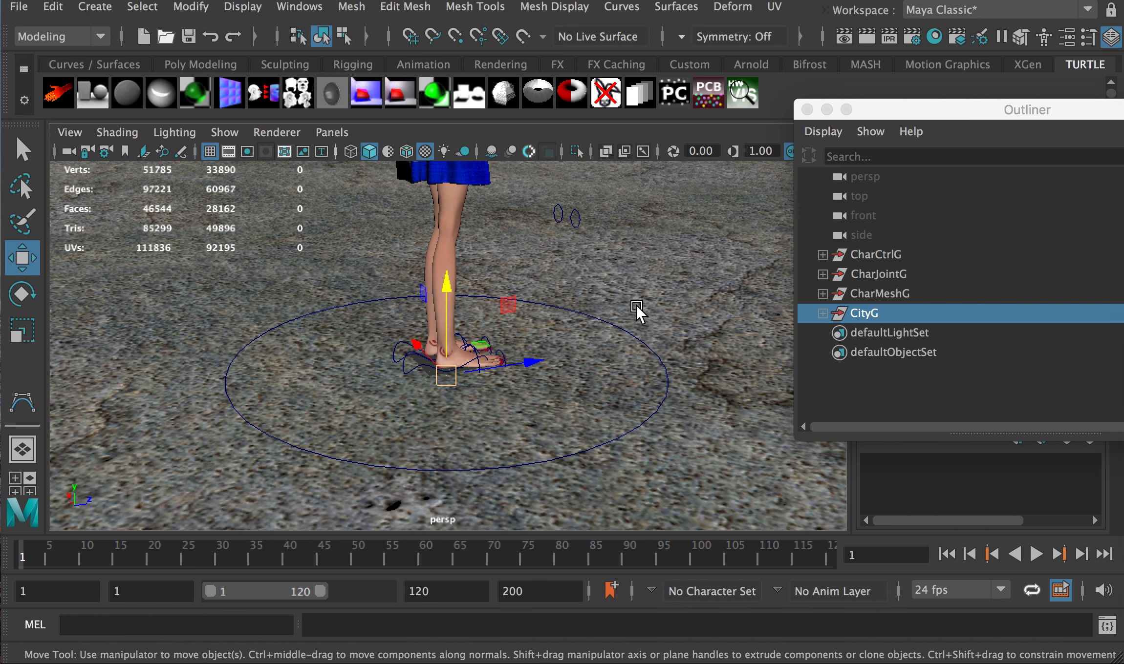
pyautogui.scroll(-6, 538, 359)
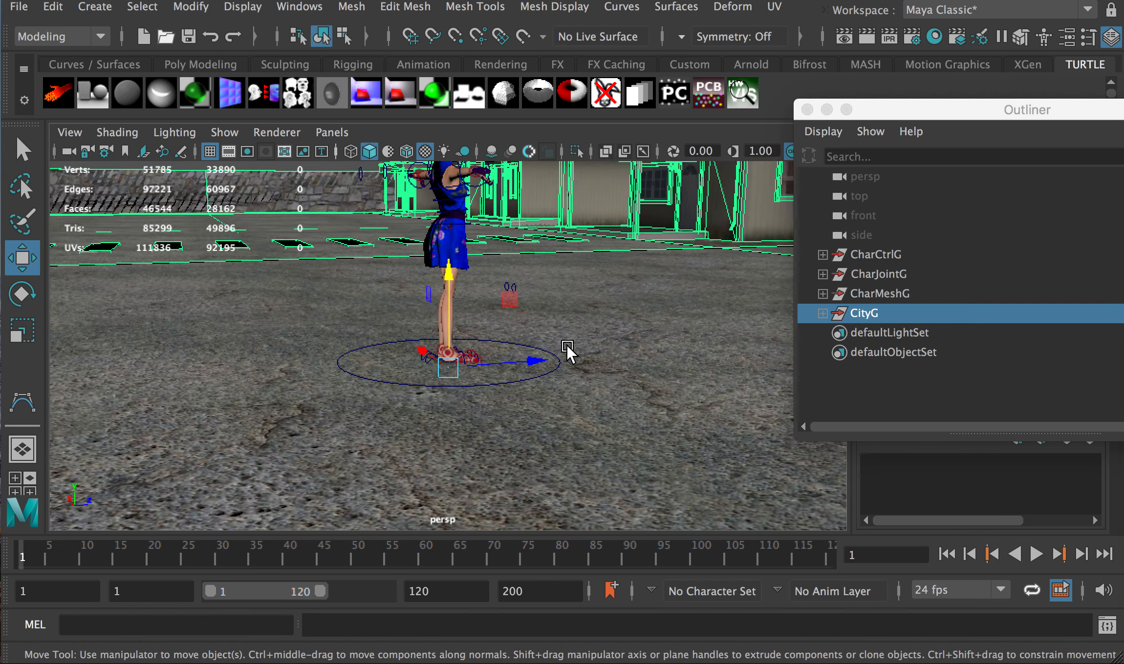
pyautogui.keyDown('alt'); pyautogui.moveTo(599, 345); pyautogui.dragTo(530, 364); pyautogui.keyUp('alt')
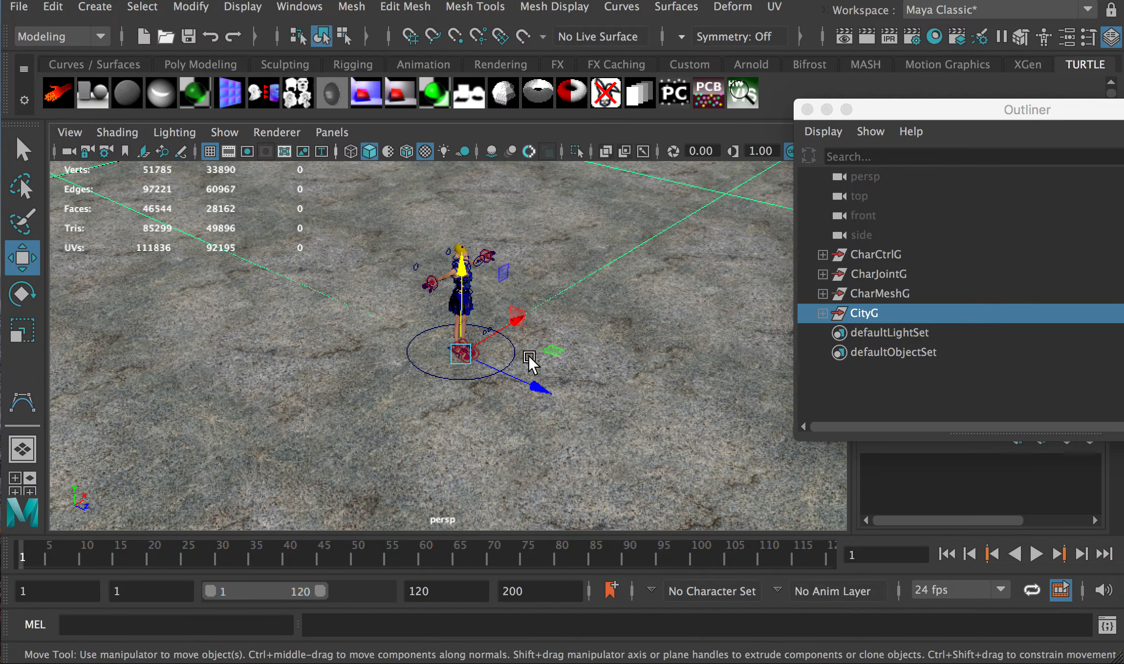
pyautogui.scroll(-4, 491, 371)
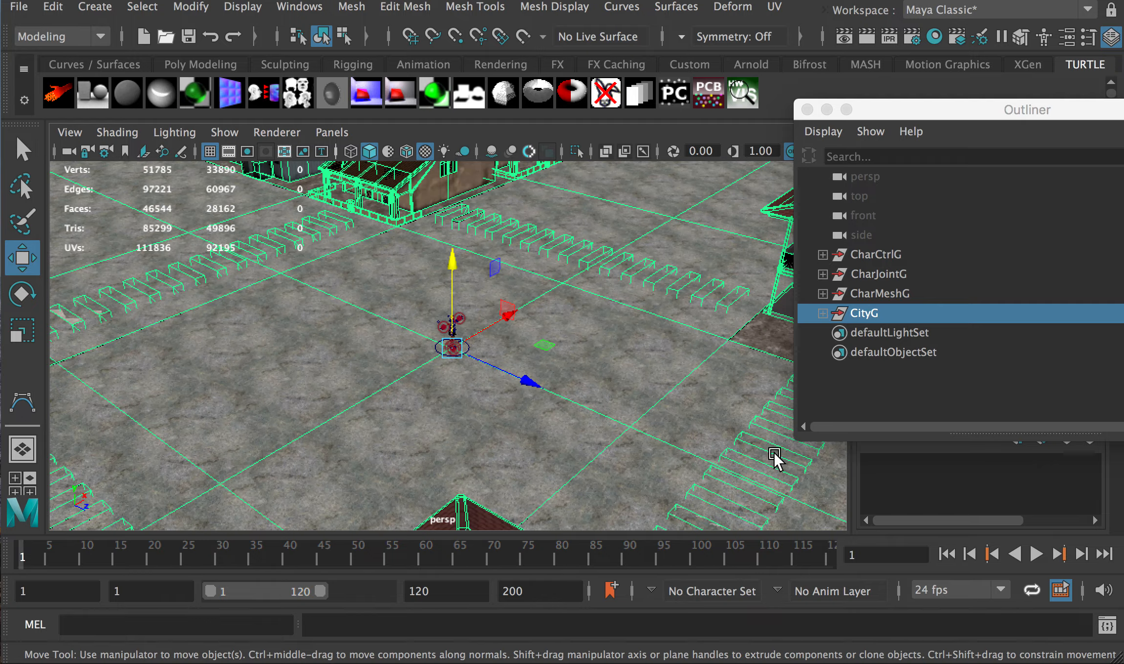
pyautogui.keyDown('alt'); pyautogui.moveTo(778, 459); pyautogui.dragTo(513, 361, button='middle'); pyautogui.keyUp('alt')
pyautogui.keyDown('alt'); pyautogui.moveTo(513, 360); pyautogui.dragTo(508, 390, button='right'); pyautogui.keyUp('alt')
pyautogui.keyDown('alt'); pyautogui.moveTo(509, 390); pyautogui.dragTo(596, 391); pyautogui.keyUp('alt')
pyautogui.keyDown('alt'); pyautogui.moveTo(596, 390); pyautogui.dragTo(477, 378, button='middle'); pyautogui.keyUp('alt')
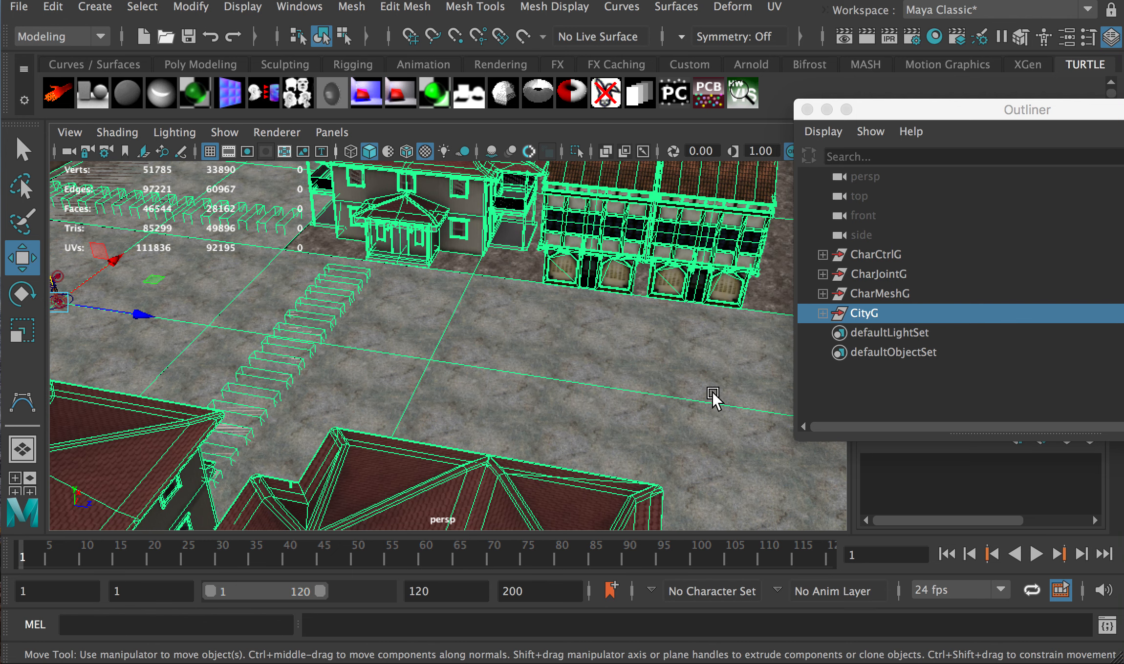
pyautogui.keyDown('alt'); pyautogui.moveTo(117, 303); pyautogui.dragTo(235, 325, button='middle'); pyautogui.keyUp('alt')
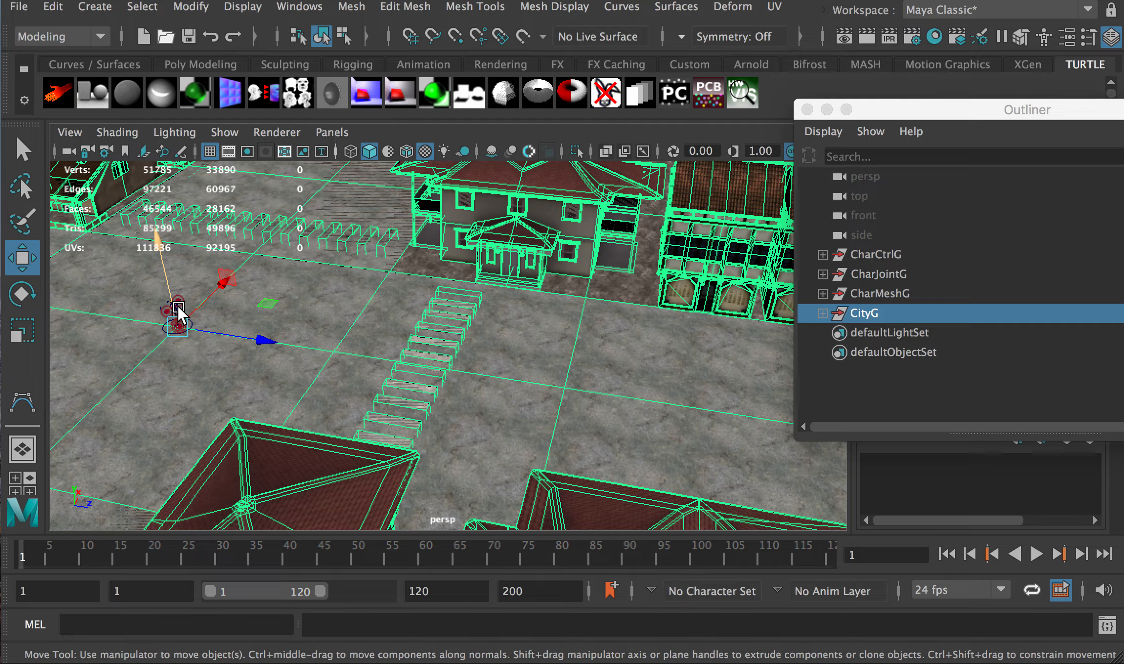
pyautogui.keyDown('alt'); pyautogui.moveTo(681, 347); pyautogui.dragTo(448, 315, button='right'); pyautogui.keyUp('alt')
pyautogui.keyDown('alt'); pyautogui.moveTo(449, 311); pyautogui.dragTo(426, 340); pyautogui.keyUp('alt')
pyautogui.keyDown('alt'); pyautogui.moveTo(501, 369); pyautogui.dragTo(492, 352, button='right'); pyautogui.keyUp('alt')
pyautogui.keyDown('alt'); pyautogui.moveTo(490, 354); pyautogui.dragTo(450, 366); pyautogui.keyUp('alt')
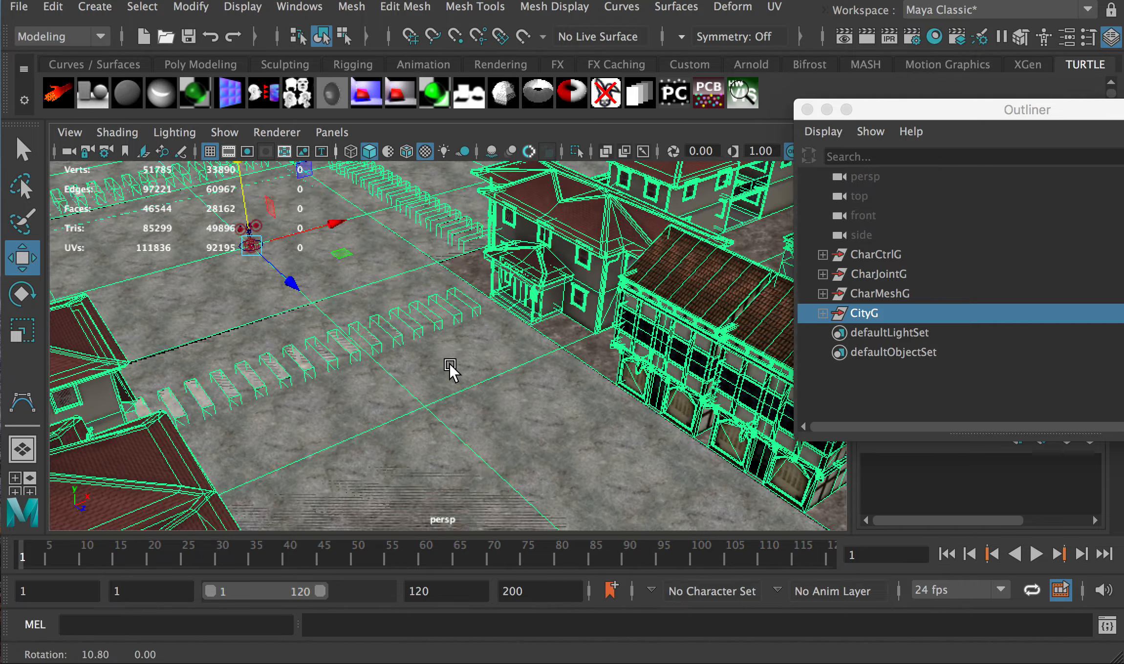
pyautogui.keyDown('alt'); pyautogui.moveTo(450, 366); pyautogui.dragTo(412, 284, button='middle'); pyautogui.keyUp('alt')
pyautogui.keyDown('alt'); pyautogui.moveTo(412, 285); pyautogui.dragTo(435, 311, button='right'); pyautogui.keyUp('alt')
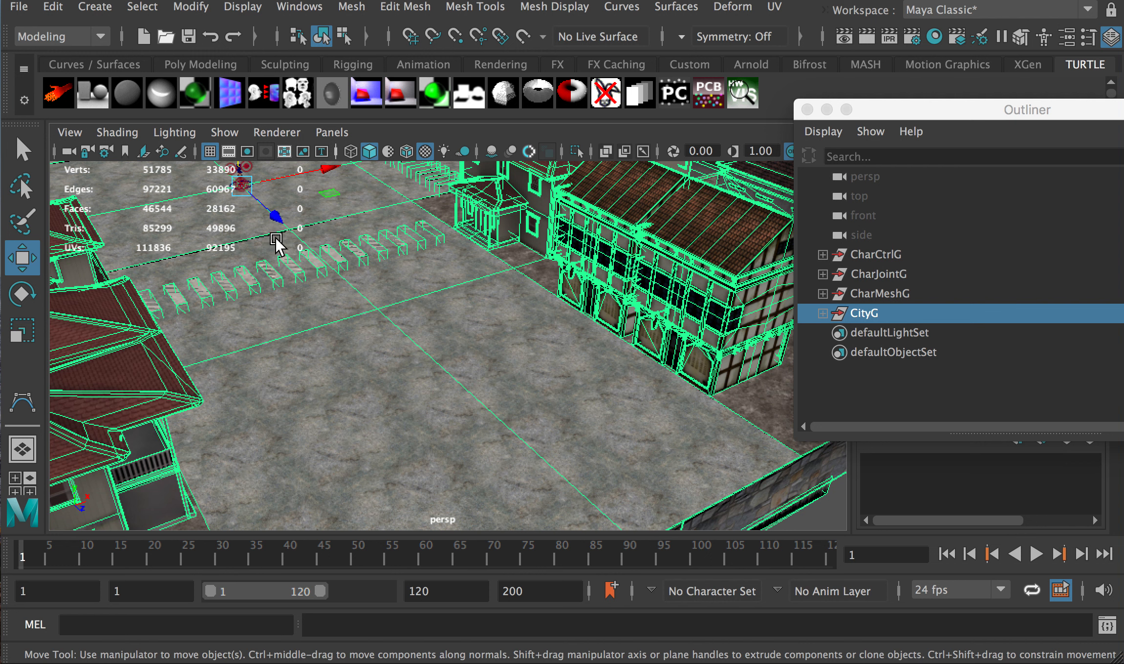
pyautogui.click(106, 10)
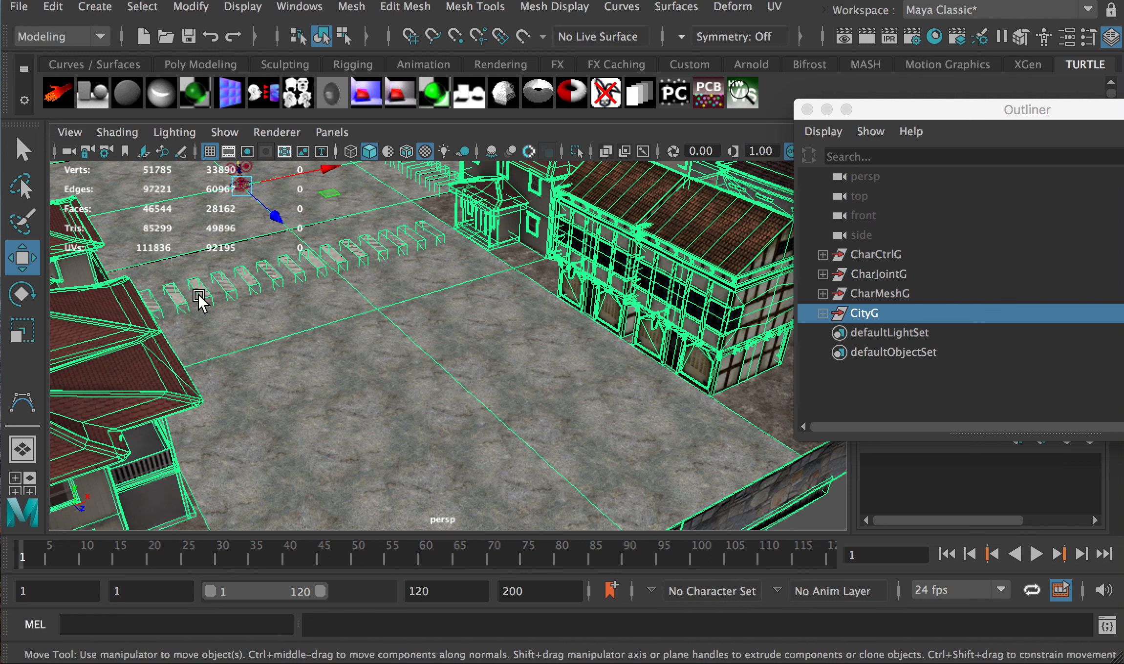
# Maximize the top view and frame the whole CityG street grid around the character
pyautogui.press('space')
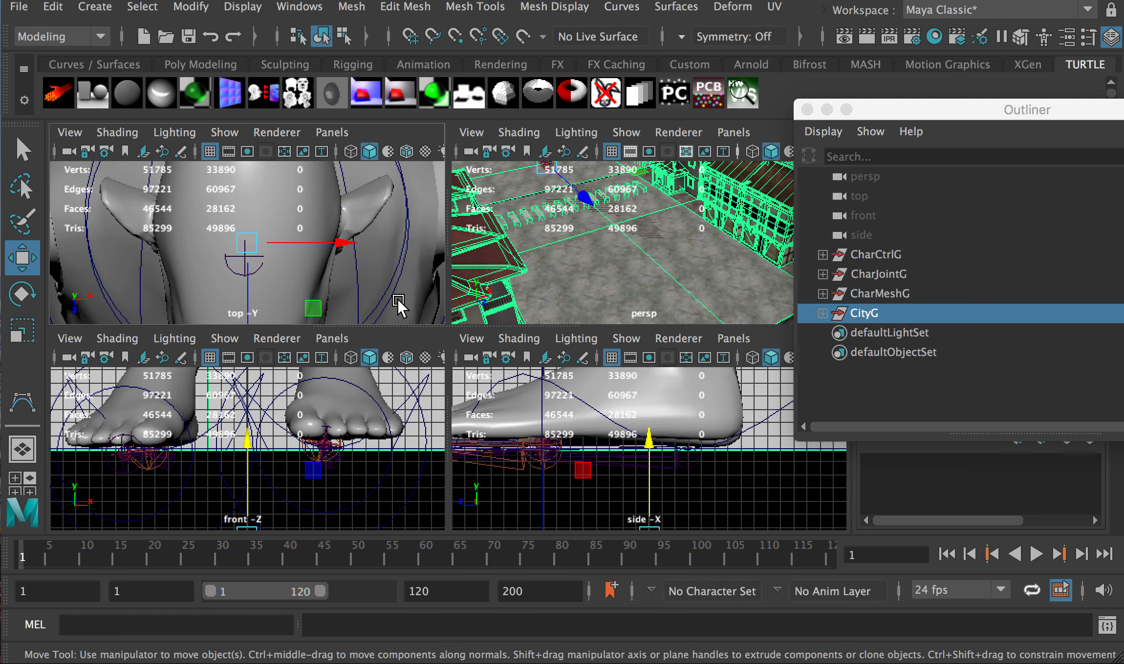
pyautogui.press('space')
pyautogui.scroll(-5, 433, 288)
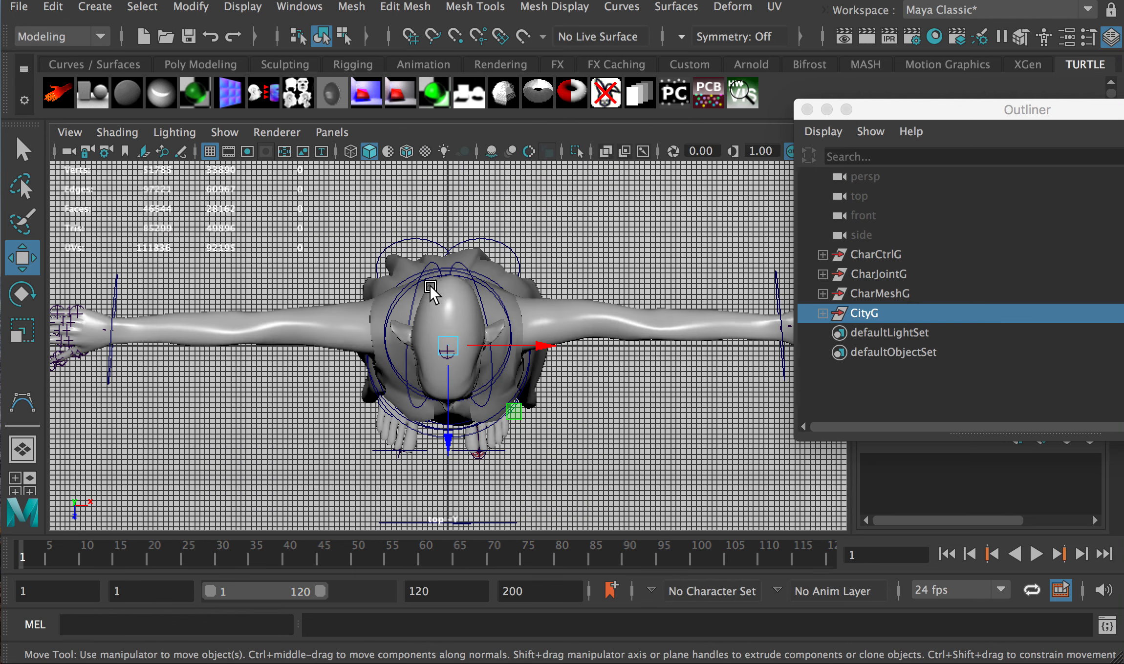
pyautogui.scroll(-8, 427, 312)
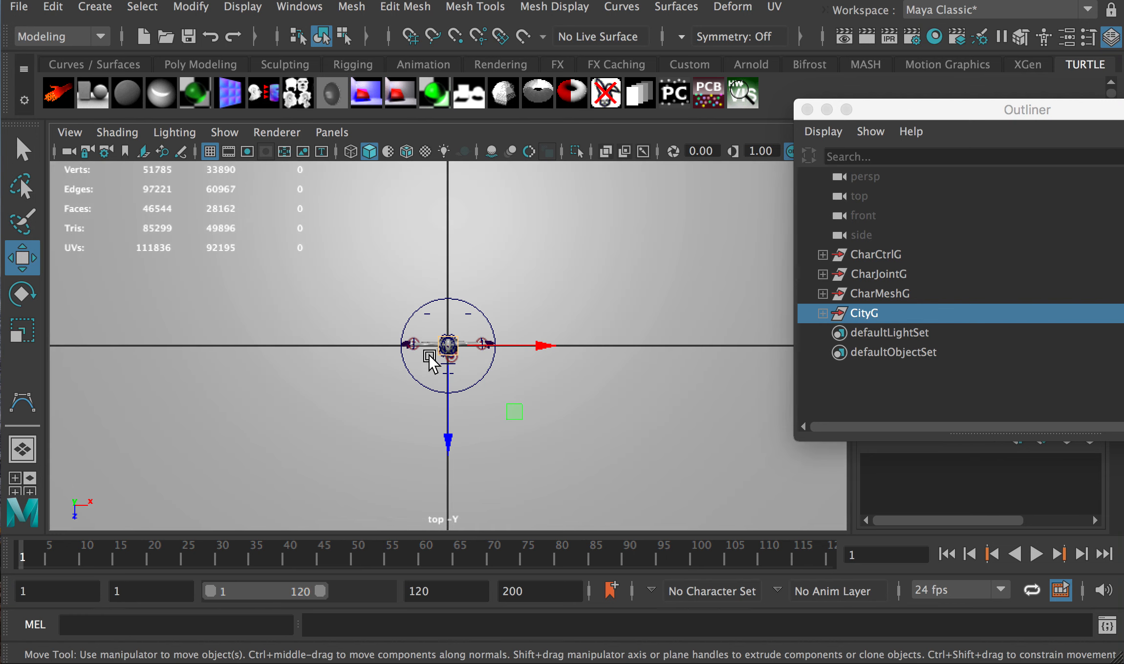
pyautogui.keyDown('alt'); pyautogui.moveTo(434, 401); pyautogui.dragTo(394, 278, button='middle'); pyautogui.keyUp('alt')
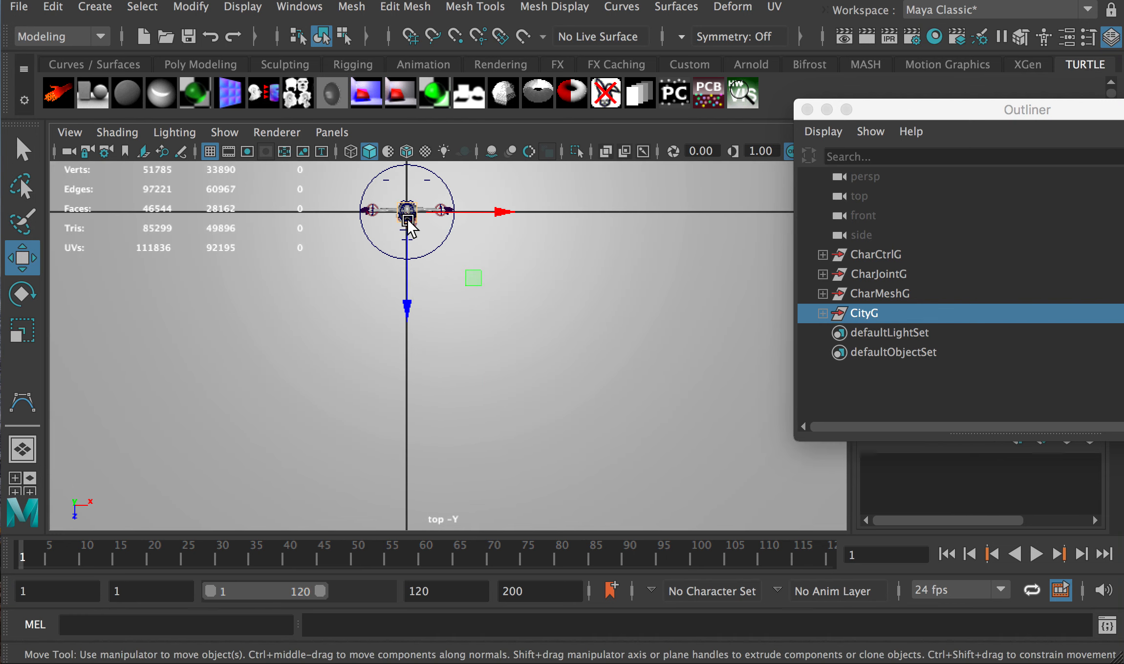
pyautogui.scroll(-8, 418, 354)
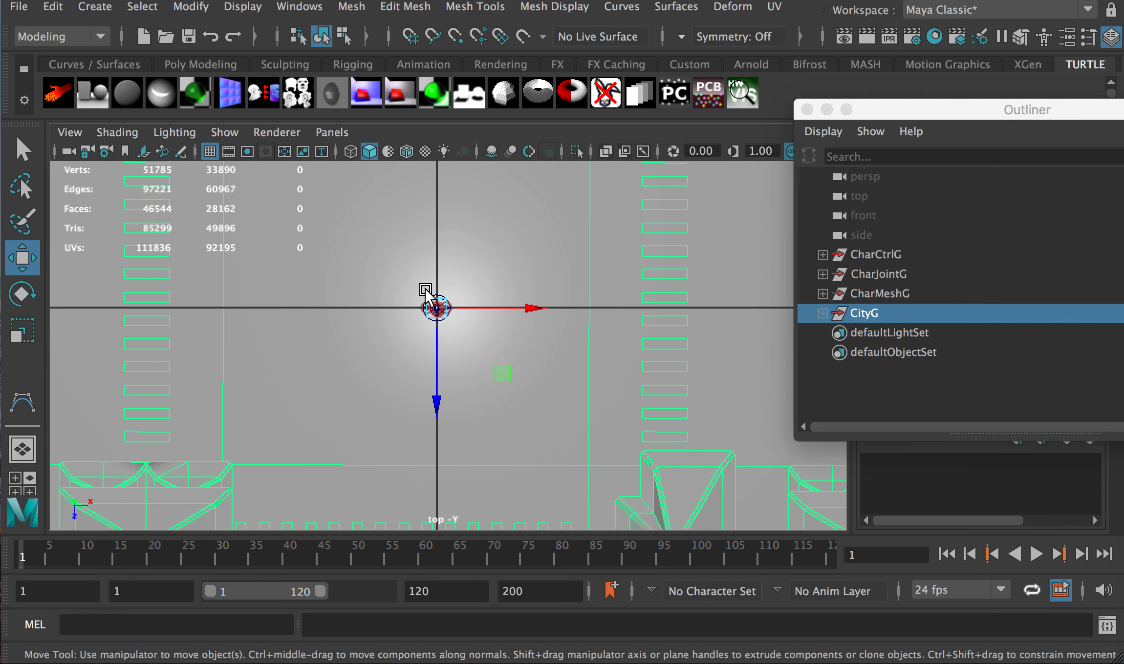
pyautogui.press('f')
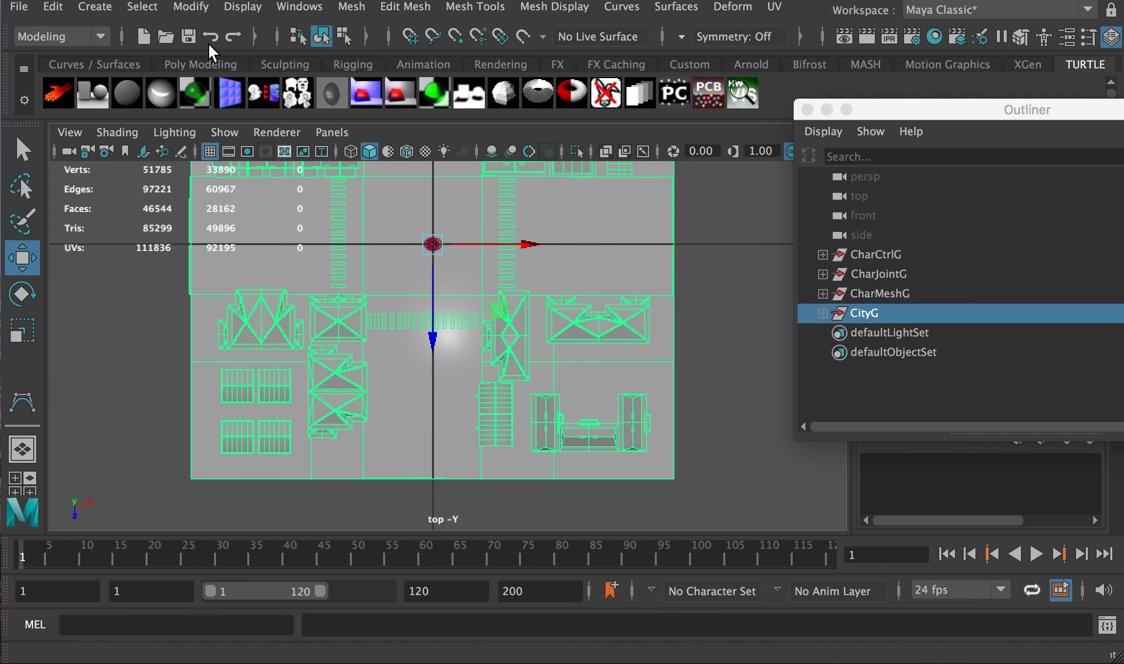
# Open the Create menu's Curve Tools submenu to reach the CV Curve Tool
pyautogui.click(103, 10)
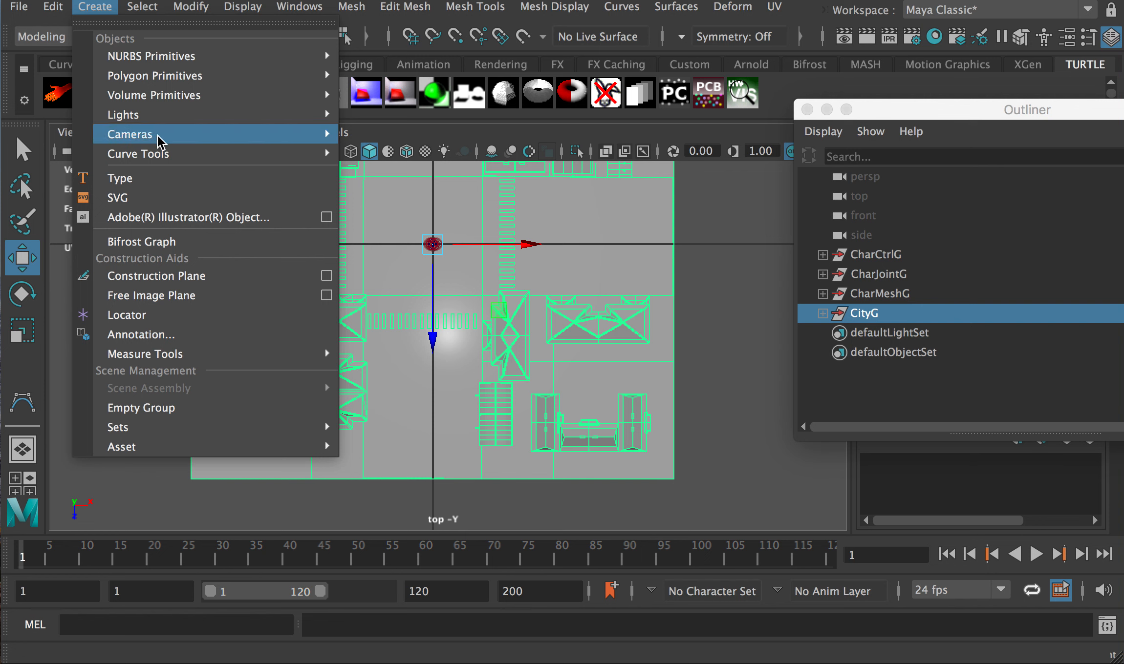
pyautogui.moveTo(162, 155)
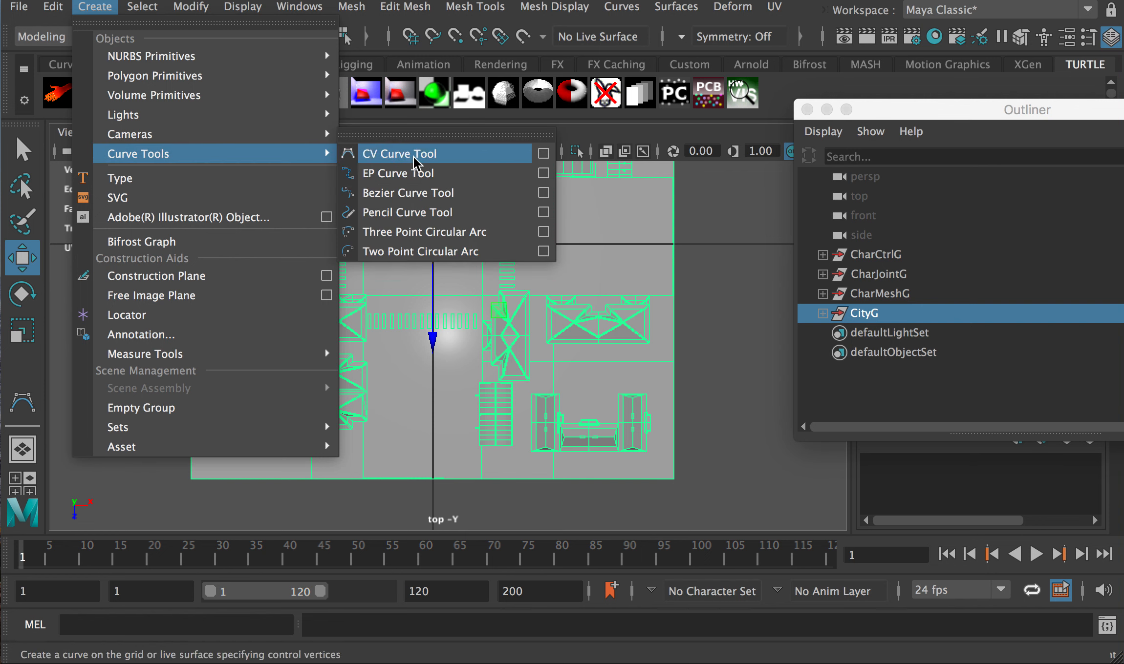
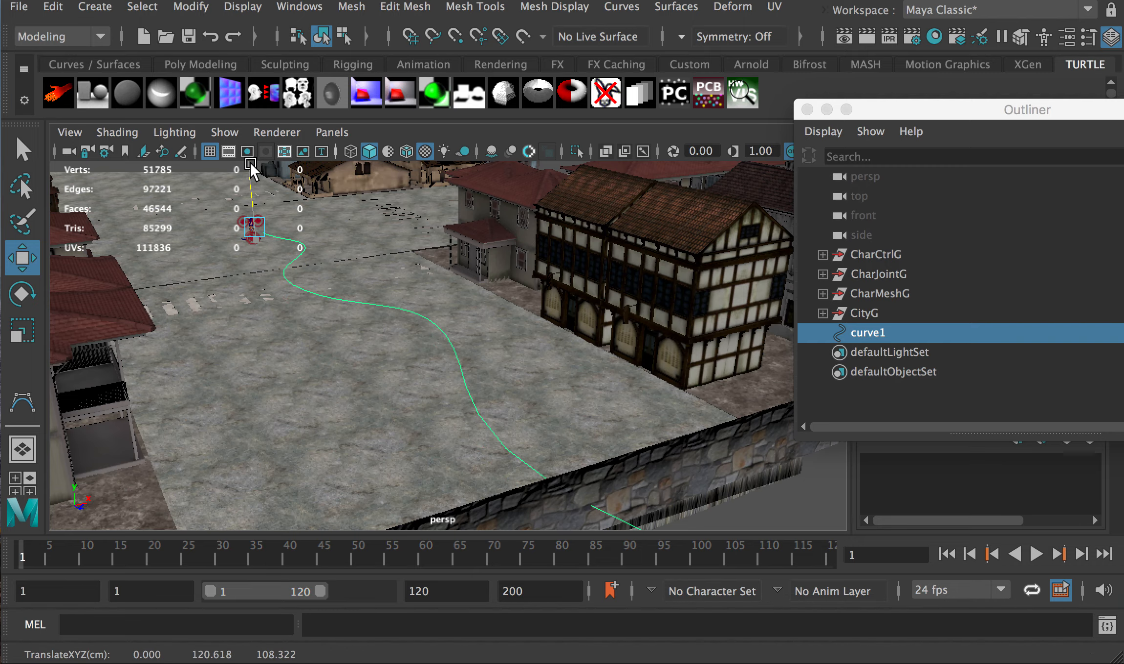
# Lift curve1 slightly above the street by dragging the Move tool's Y arrow
pyautogui.keyDown('alt'); pyautogui.moveTo(272, 210); pyautogui.dragTo(220, 306); pyautogui.keyUp('alt')
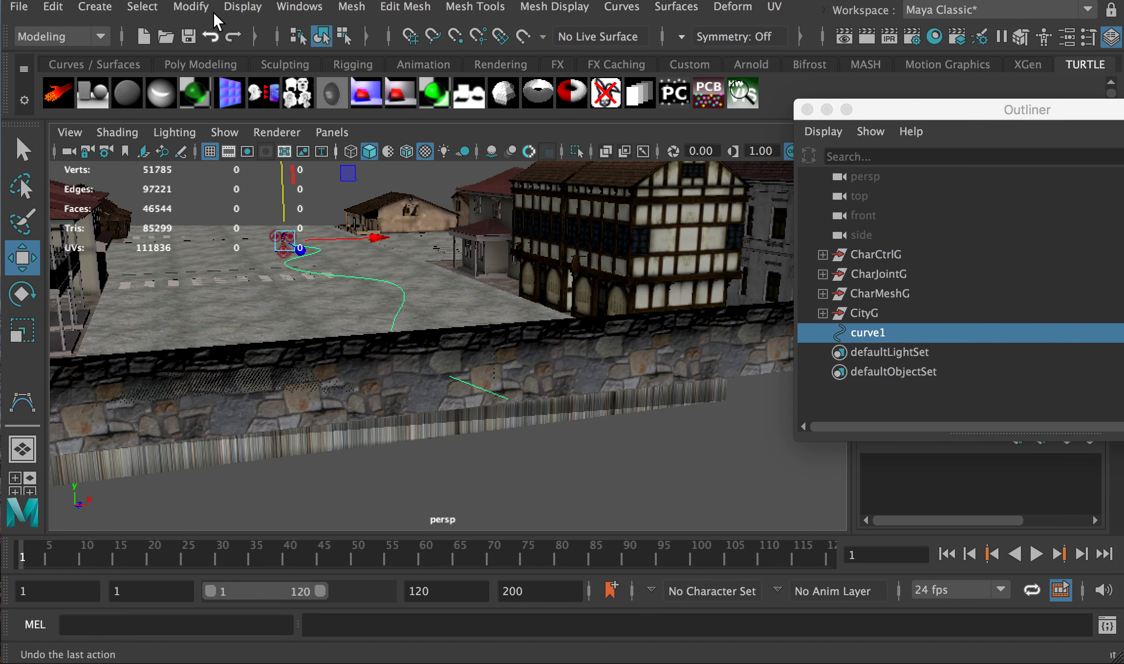
# Create a Camera, Aim and Up rig and test-raise it above the street
pyautogui.click(104, 11)
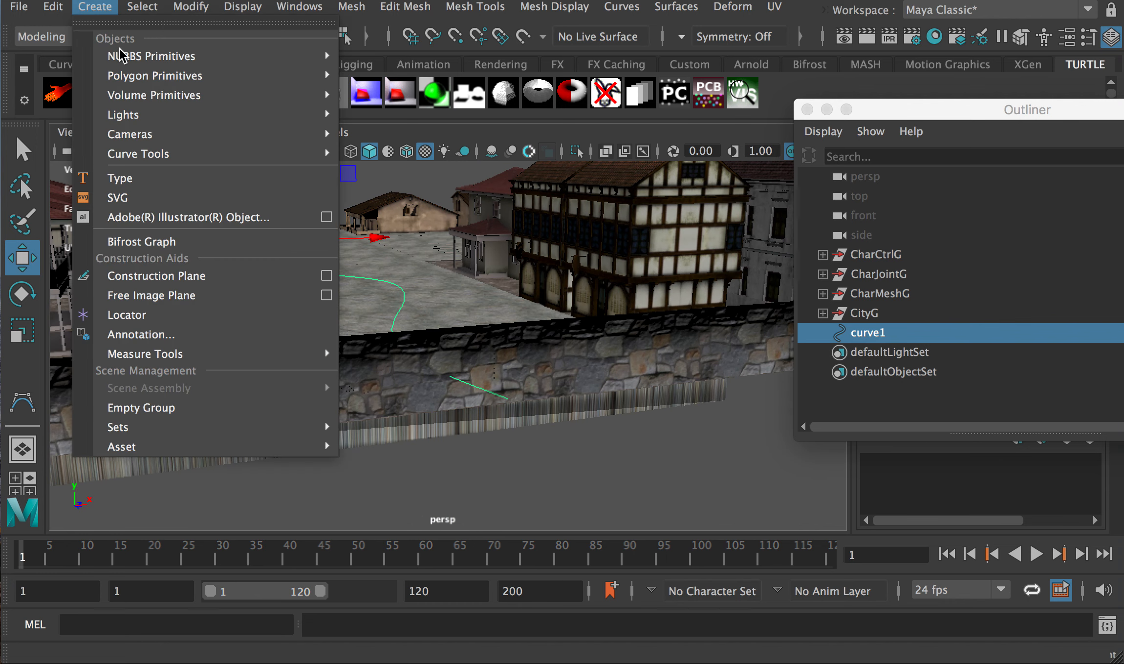
pyautogui.moveTo(271, 133)
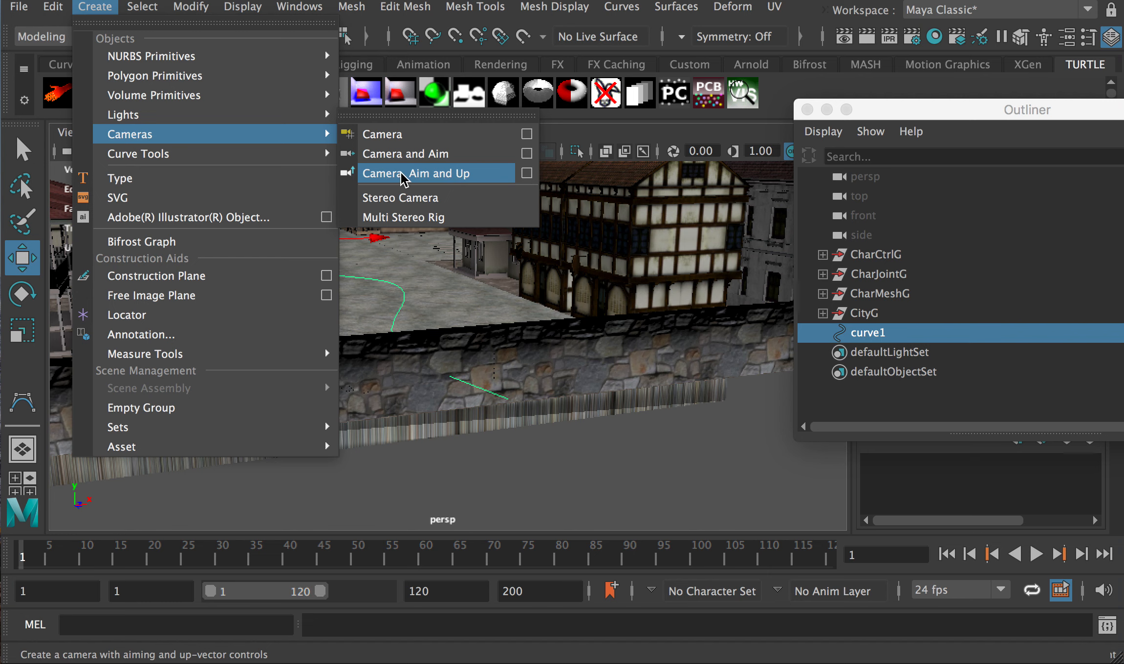
pyautogui.click(464, 178)
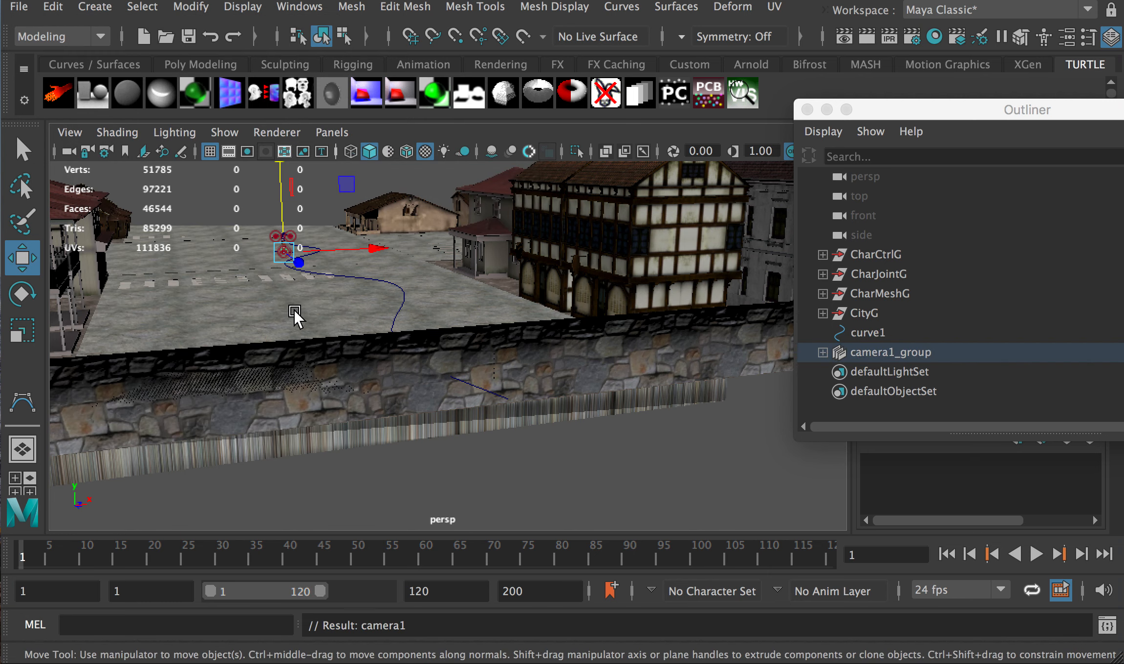
pyautogui.keyDown('alt'); pyautogui.moveTo(296, 319); pyautogui.dragTo(532, 344); pyautogui.keyUp('alt')
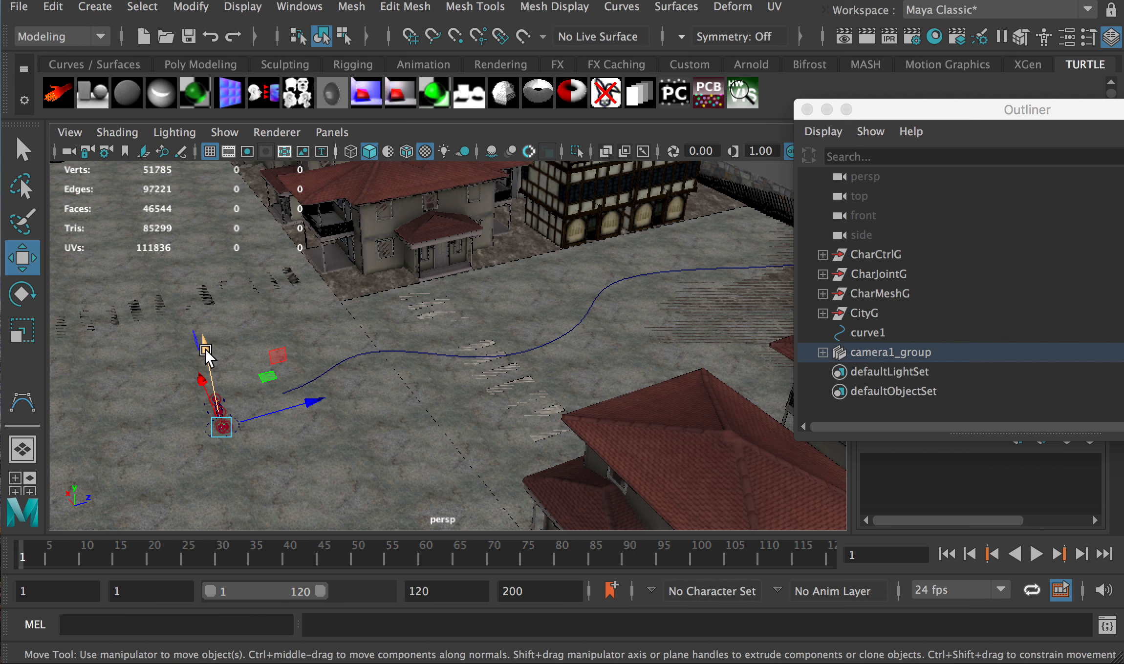
pyautogui.moveTo(206, 348); pyautogui.dragTo(197, 249)
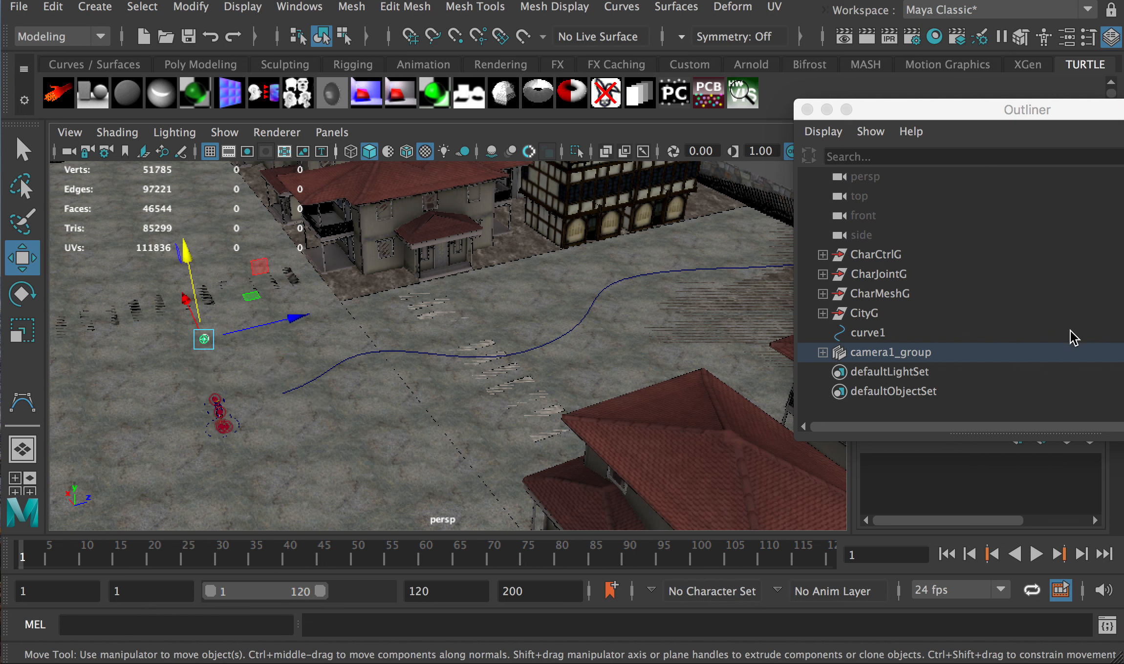
# Expand camera1_group in the Outliner to inspect camera1 and camera1_aim, then undo the raise
pyautogui.click(823, 353)
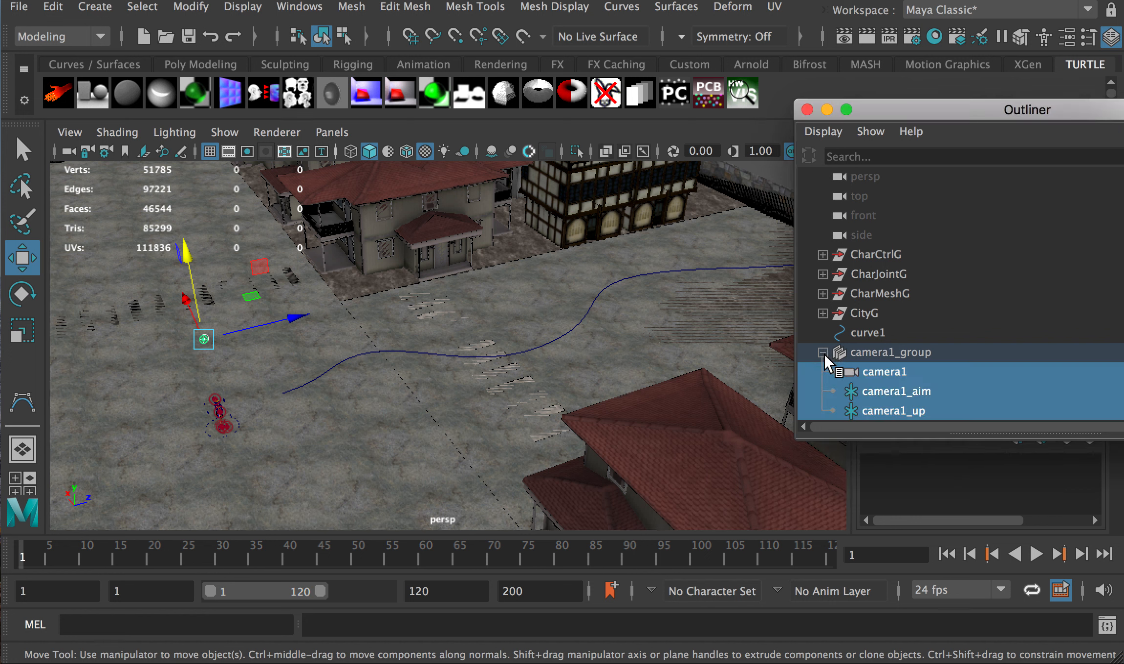
pyautogui.click(877, 353)
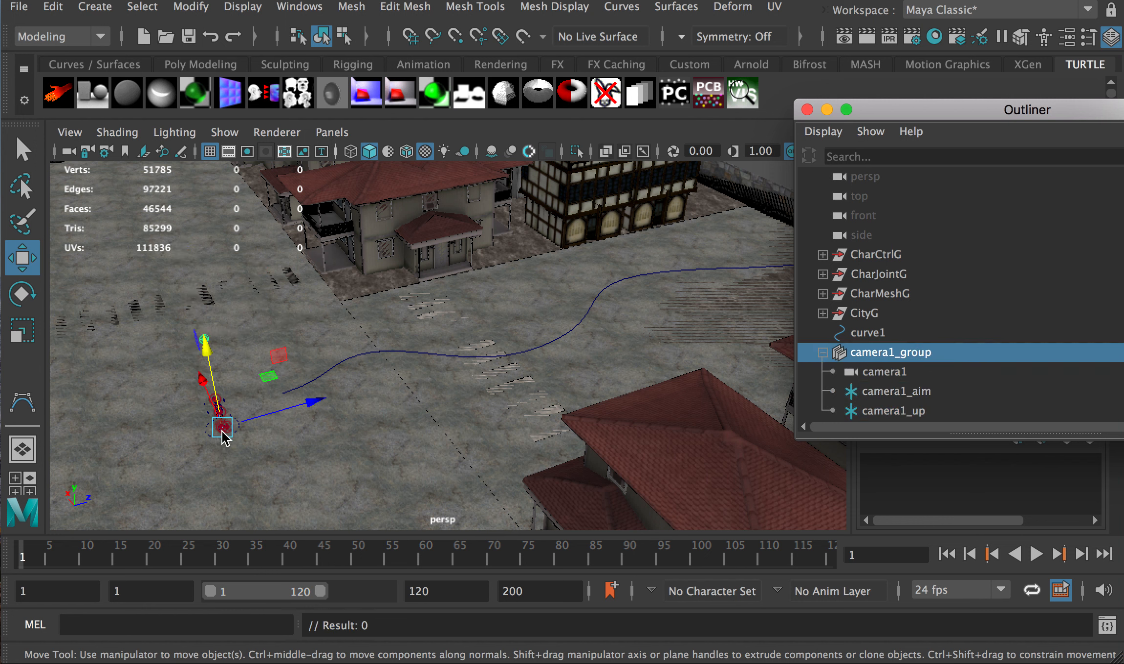
pyautogui.click(874, 375)
pyautogui.click(876, 392)
pyautogui.click(877, 354)
pyautogui.hotkey('ctrl', 'z')
pyautogui.hotkey('ctrl', 'z')
pyautogui.hotkey('ctrl', 'z')
pyautogui.hotkey('ctrl', 'z')
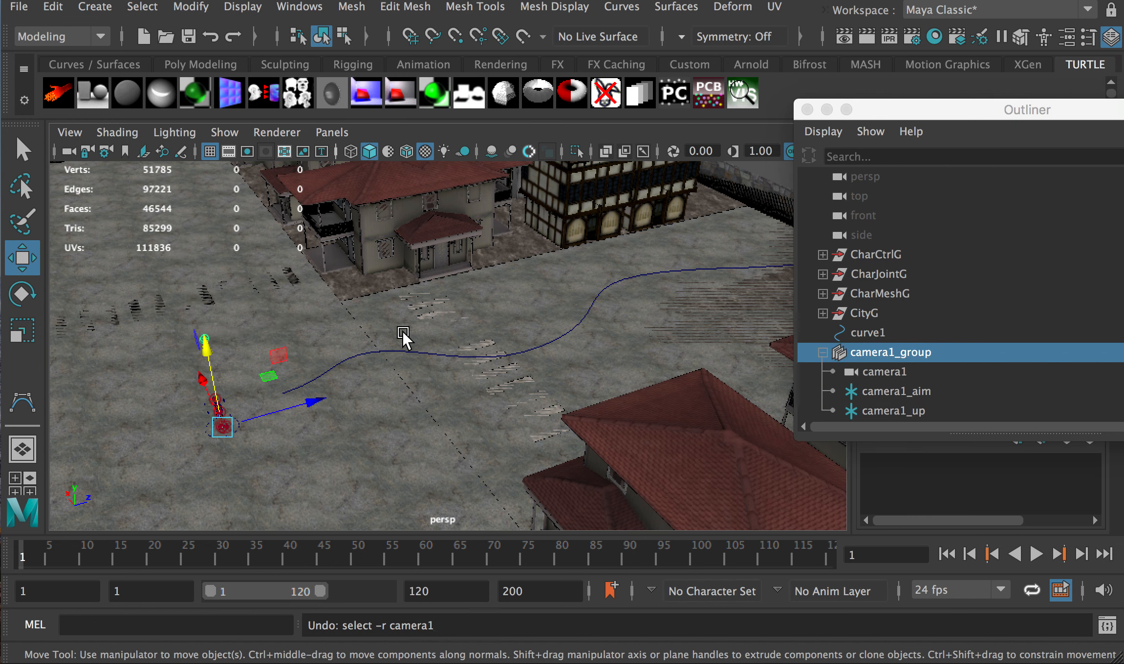
pyautogui.hotkey('ctrl', 'z')
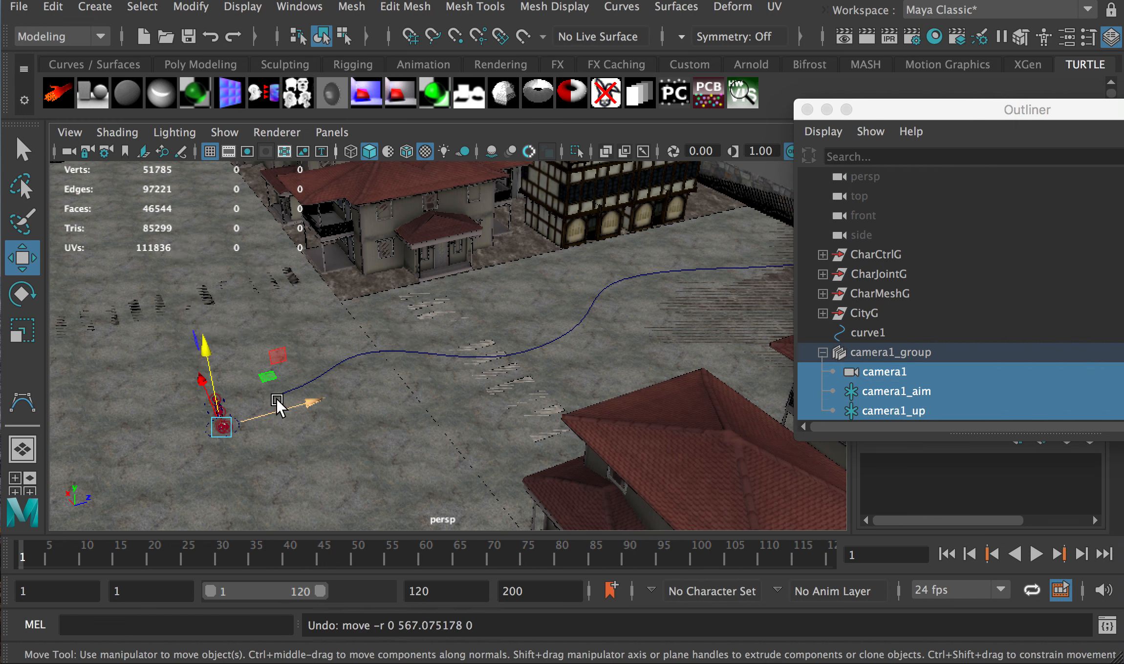
# Reframe the street view and reselect camera1_group
pyautogui.keyDown('alt'); pyautogui.moveTo(271, 406); pyautogui.dragTo(255, 337); pyautogui.keyUp('alt')
pyautogui.click(225, 184)
pyautogui.keyDown('alt'); pyautogui.moveTo(206, 201); pyautogui.dragTo(241, 252); pyautogui.keyUp('alt')
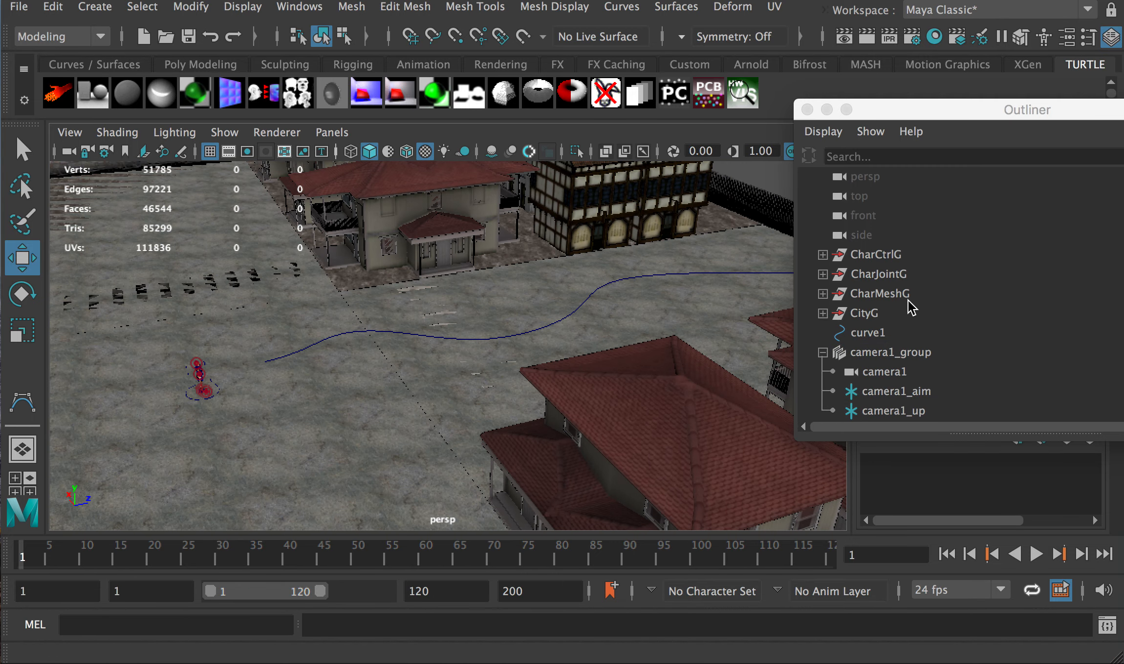
pyautogui.click(889, 353)
# Move the camera rig onto the start of curve1 and frame it in the view
pyautogui.moveTo(186, 297); pyautogui.dragTo(374, 333)
pyautogui.scroll(4, 320, 337)
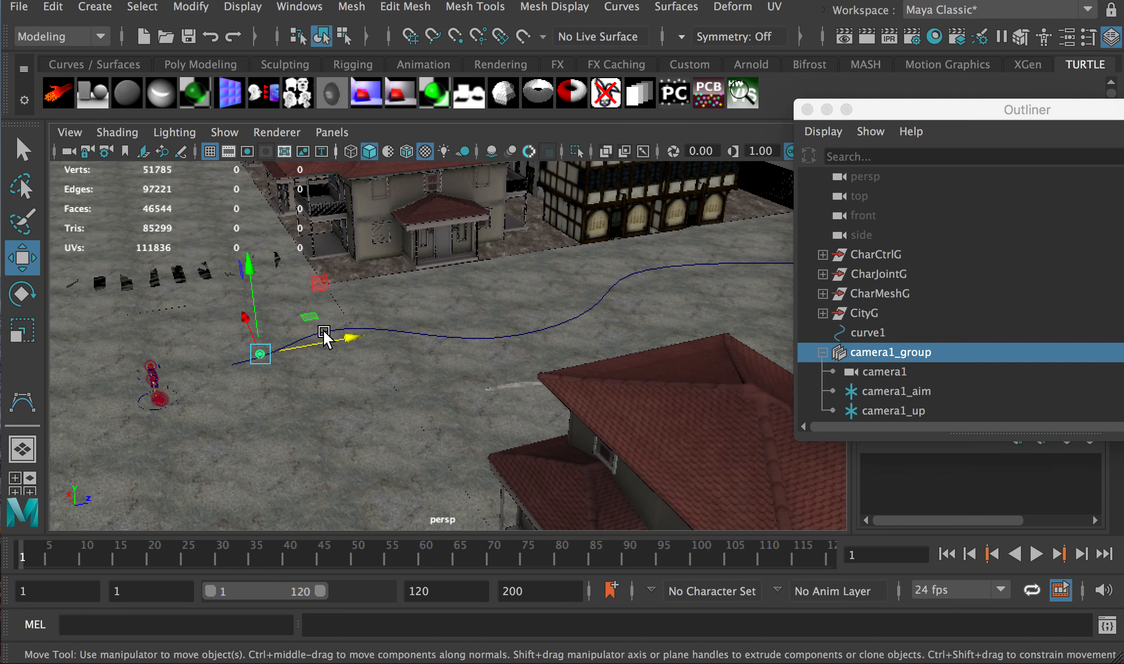
pyautogui.scroll(10, 226, 377)
pyautogui.scroll(-10, 200, 380)
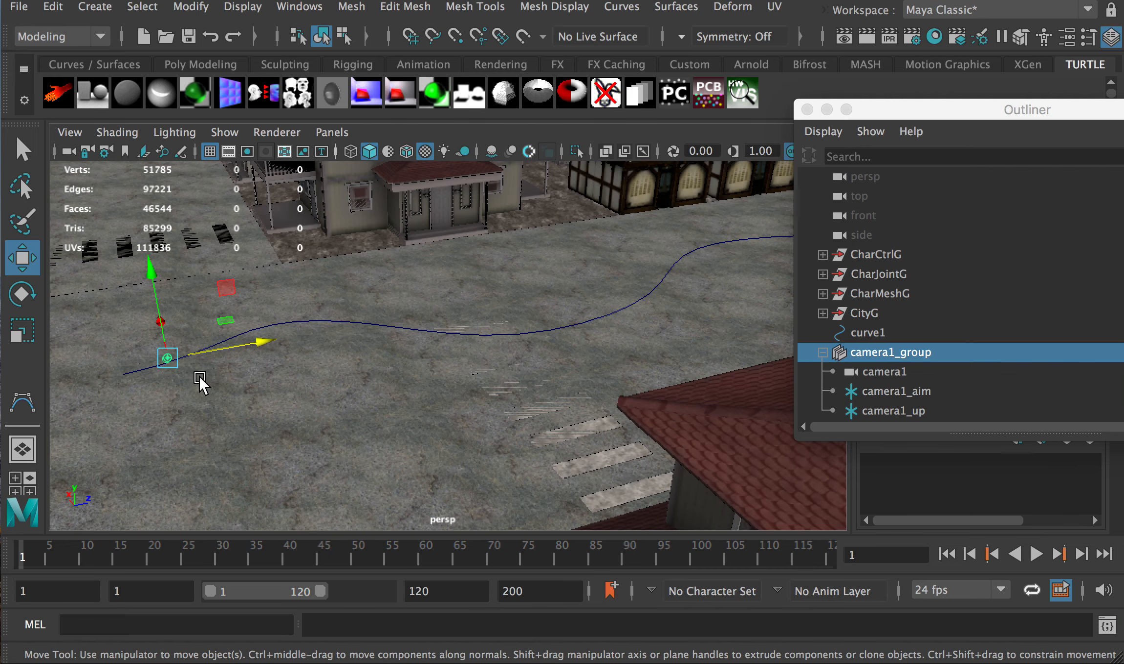
pyautogui.scroll(5, 197, 375)
pyautogui.keyDown('alt'); pyautogui.moveTo(192, 375); pyautogui.dragTo(244, 370, button='middle'); pyautogui.keyUp('alt')
pyautogui.keyDown('alt'); pyautogui.moveTo(648, 286); pyautogui.dragTo(621, 290); pyautogui.keyUp('alt')
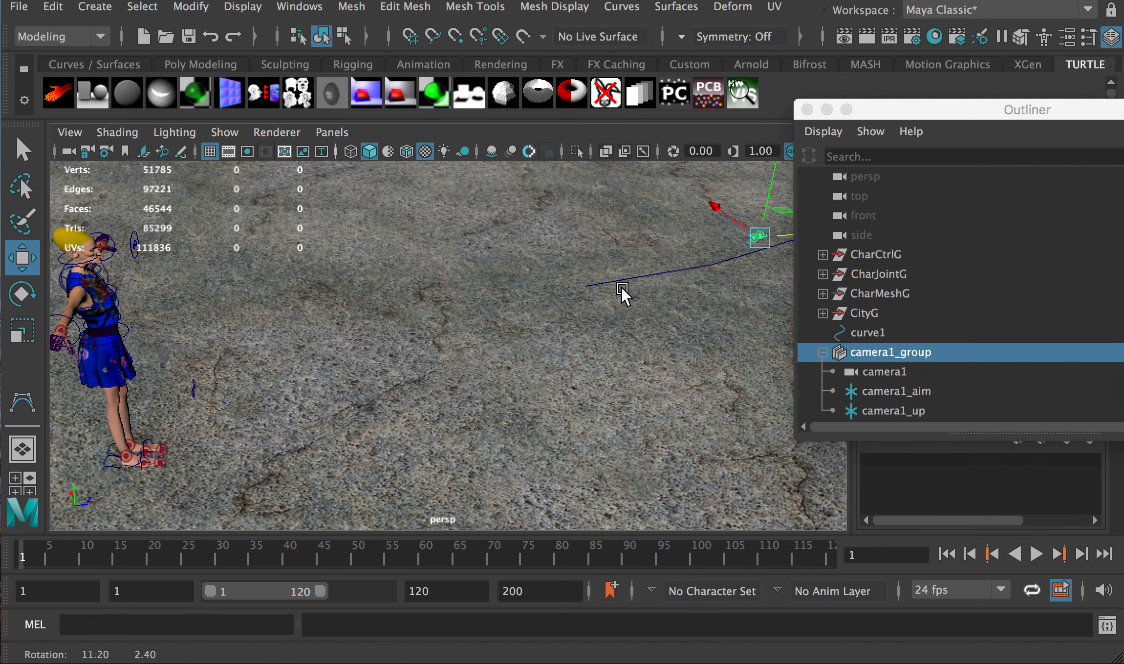
pyautogui.keyDown('alt'); pyautogui.moveTo(621, 290); pyautogui.dragTo(512, 311, button='middle'); pyautogui.keyUp('alt')
pyautogui.scroll(-5, 536, 313)
# Turn camera1_group around, setting Rotate Y to 180 in the Channel Box
pyautogui.press('e')
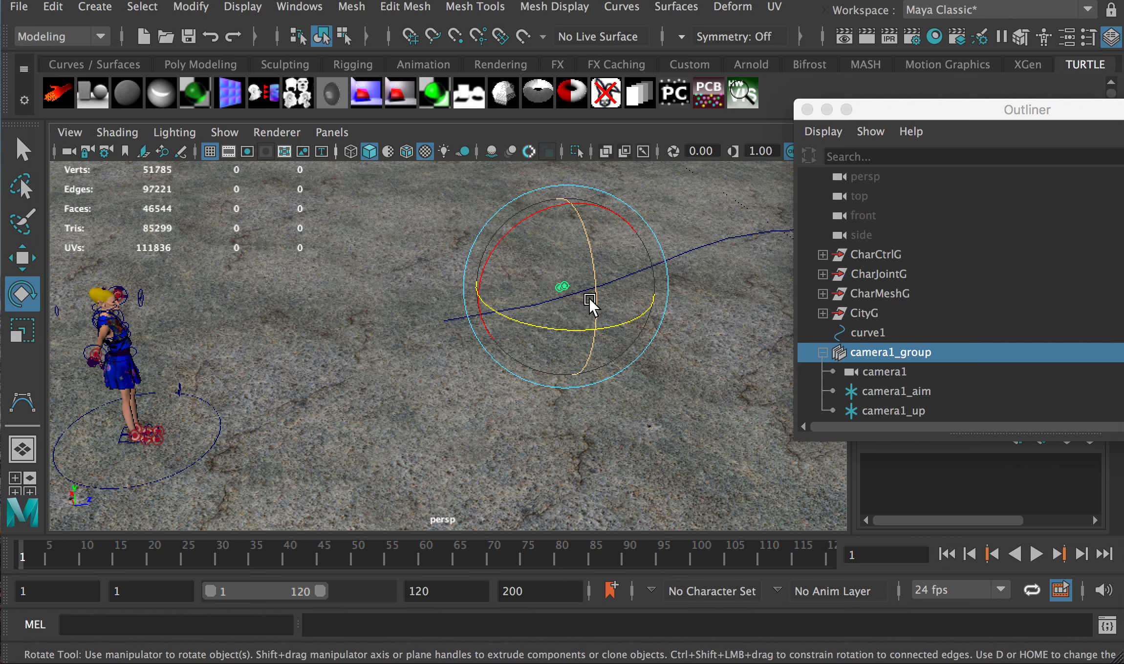
pyautogui.moveTo(567, 333); pyautogui.dragTo(505, 318)
pyautogui.scroll(10, 571, 286)
pyautogui.scroll(-10, 659, 282)
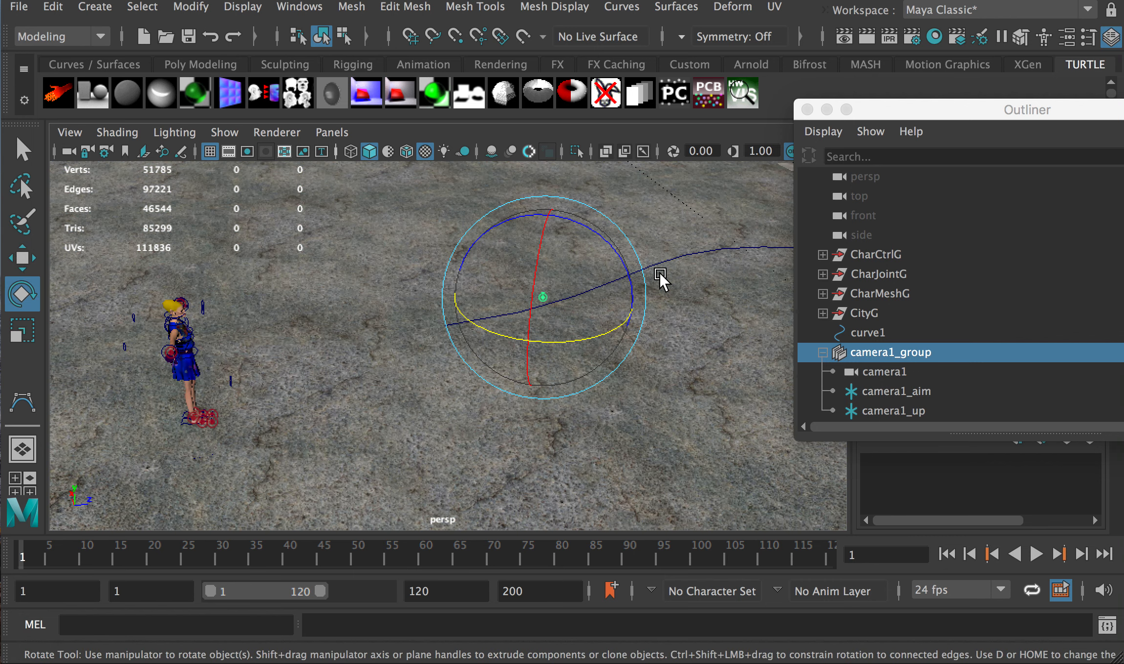
pyautogui.moveTo(933, 110); pyautogui.dragTo(1123, 111)
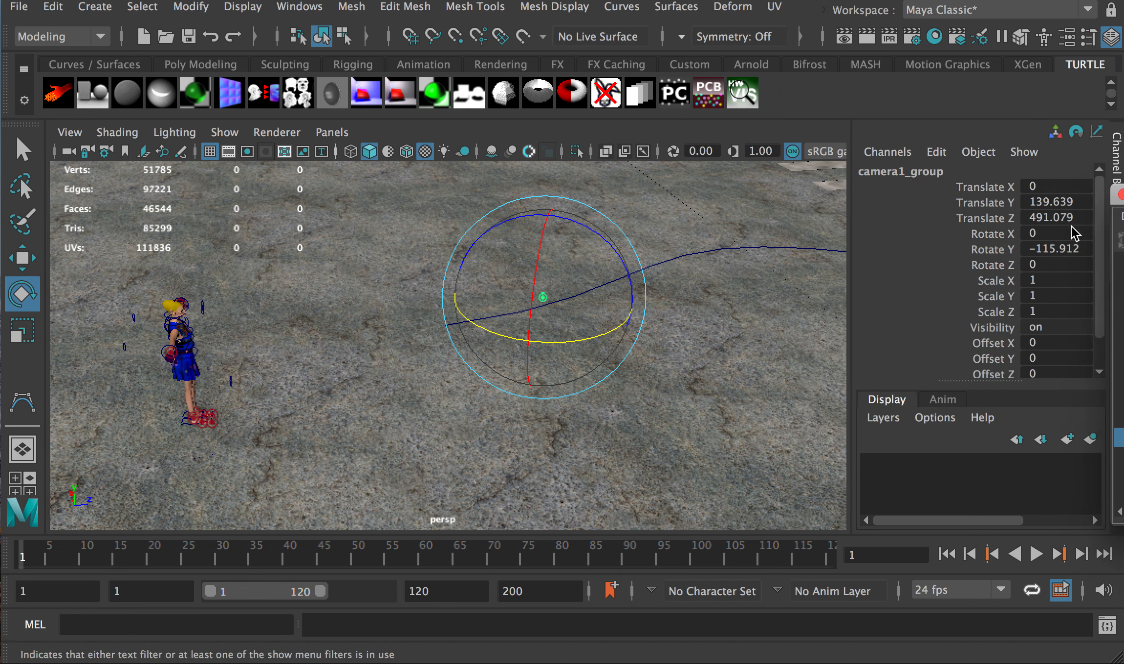
pyautogui.click(1057, 249)
pyautogui.write('180')
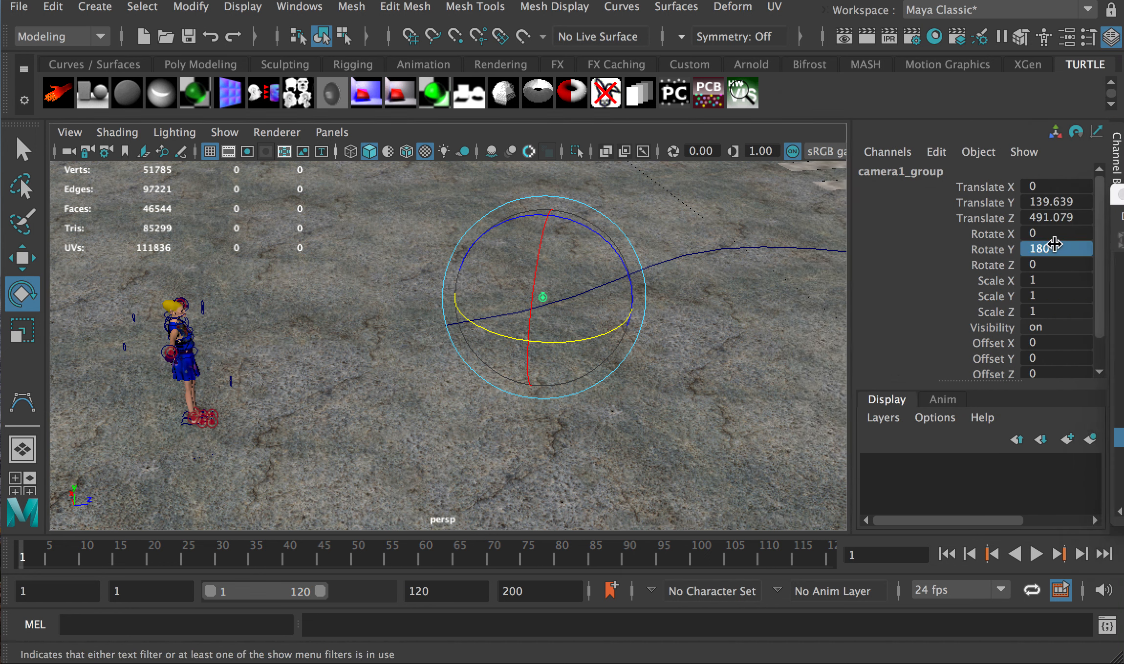
pyautogui.press('Return')
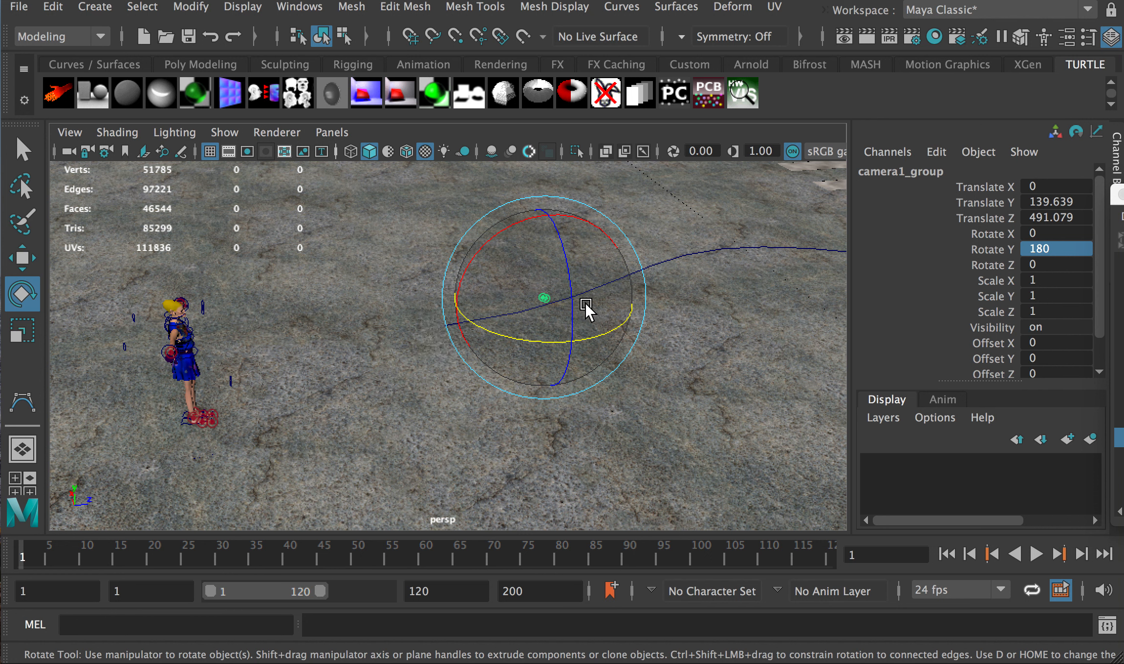
# Scale camera1_group to 28.079, reset Rotate Y to 0, move to Z 649.065, and key frame 1
pyautogui.press('r')
pyautogui.moveTo(551, 299); pyautogui.dragTo(651, 299)
pyautogui.doubleClick(1046, 249)
pyautogui.write('0')
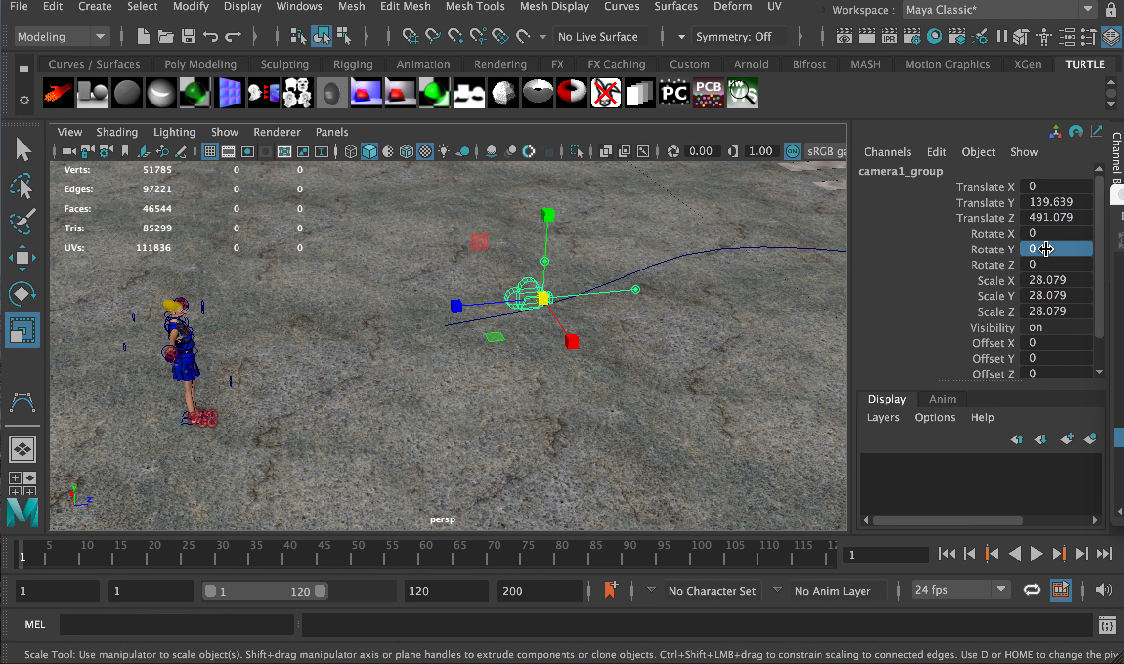
pyautogui.press('Return')
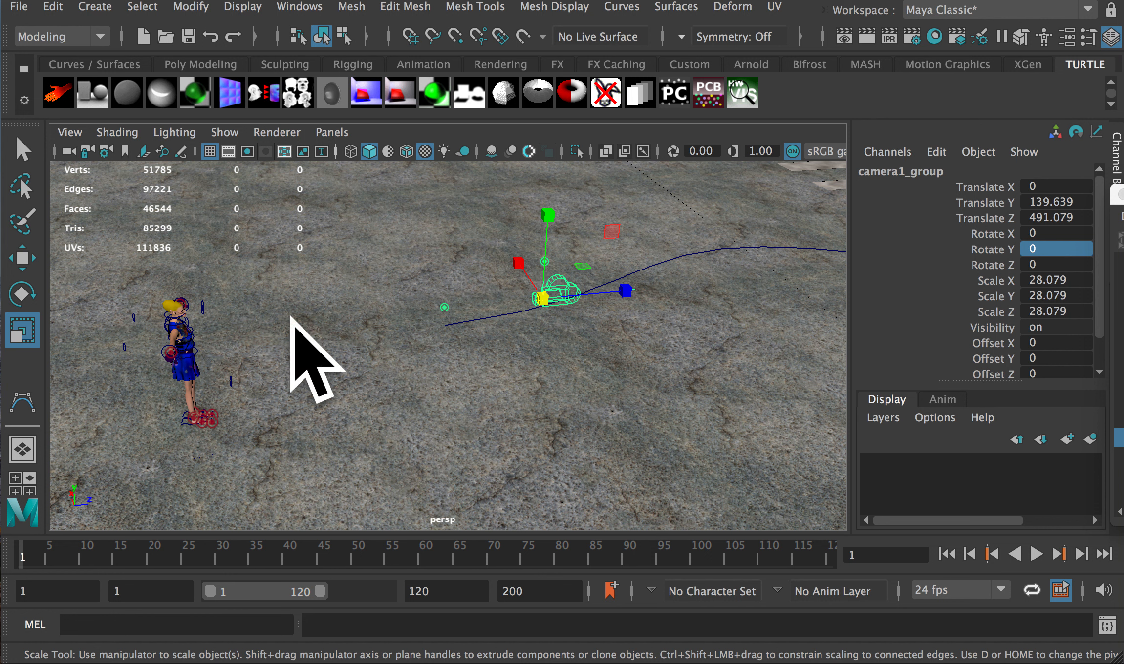
pyautogui.press('w')
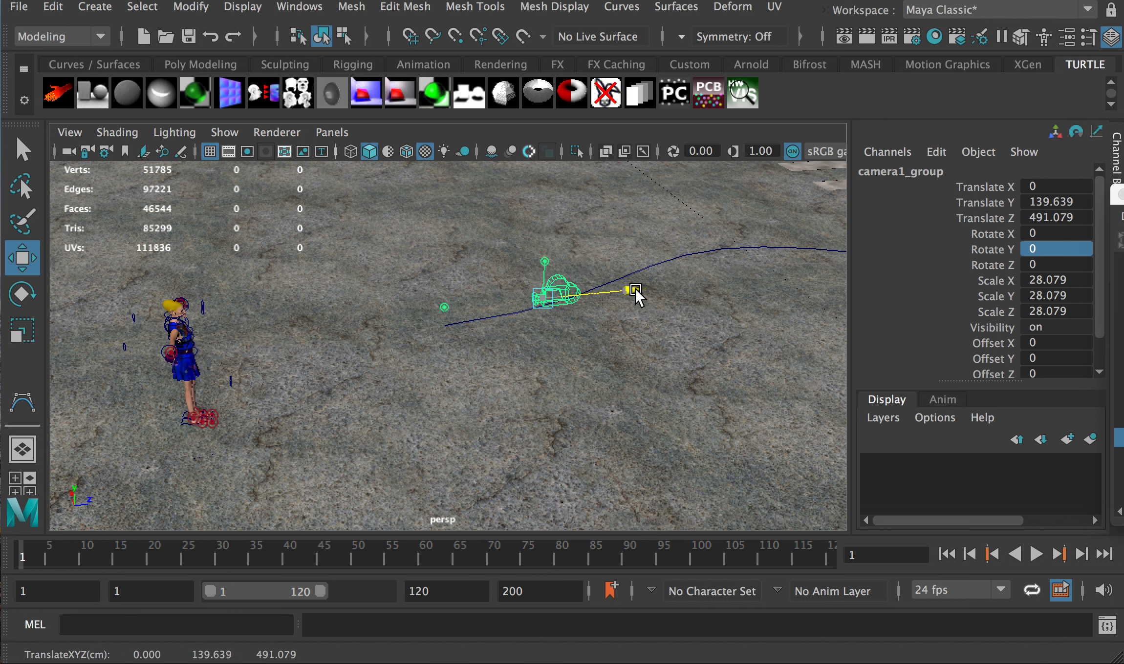
pyautogui.moveTo(632, 292); pyautogui.dragTo(733, 281)
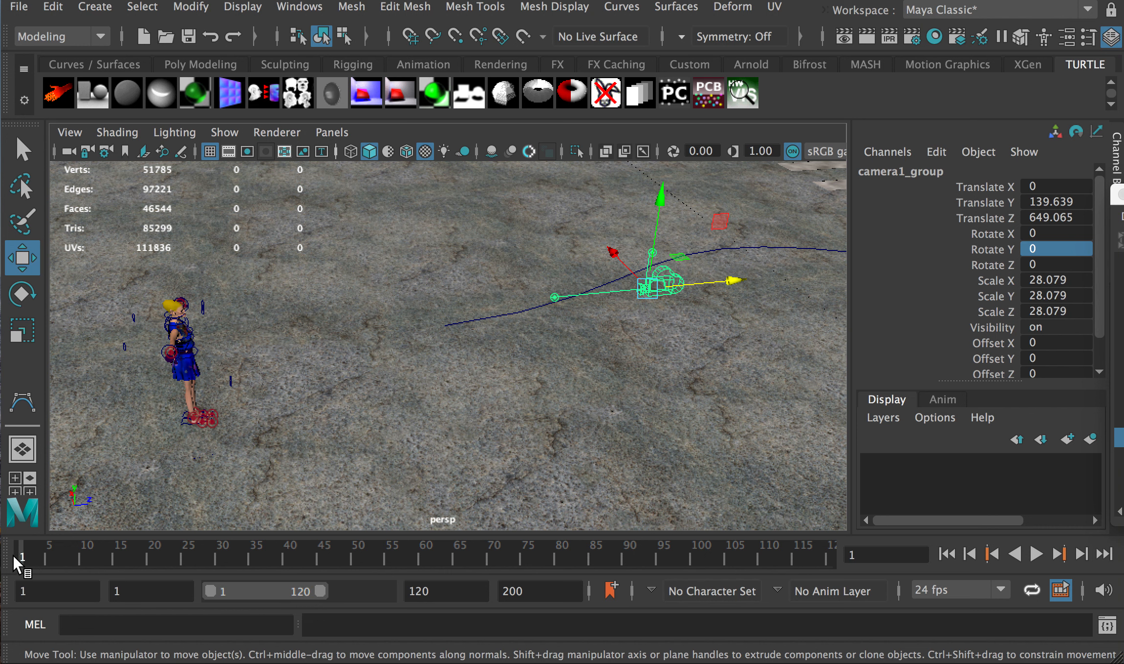
pyautogui.press('s')
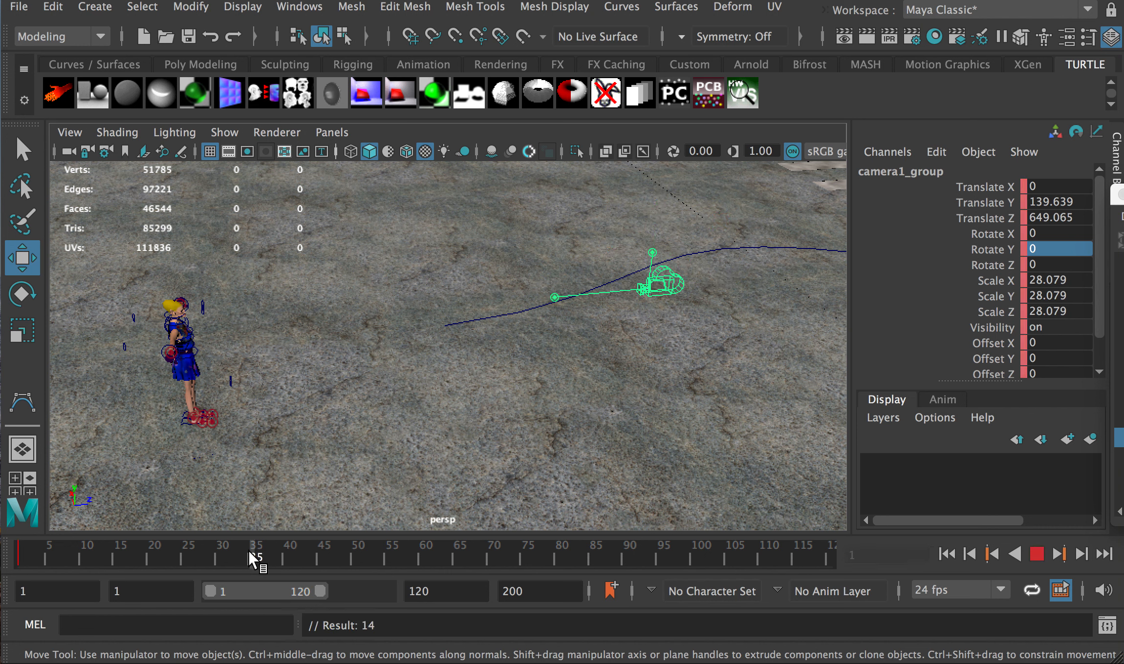
# Key camera1_group at frame 40 with Translate Z 190.243 and preview the animation
pyautogui.click(287, 557)
pyautogui.moveTo(721, 283); pyautogui.dragTo(428, 313)
pyautogui.press('s')
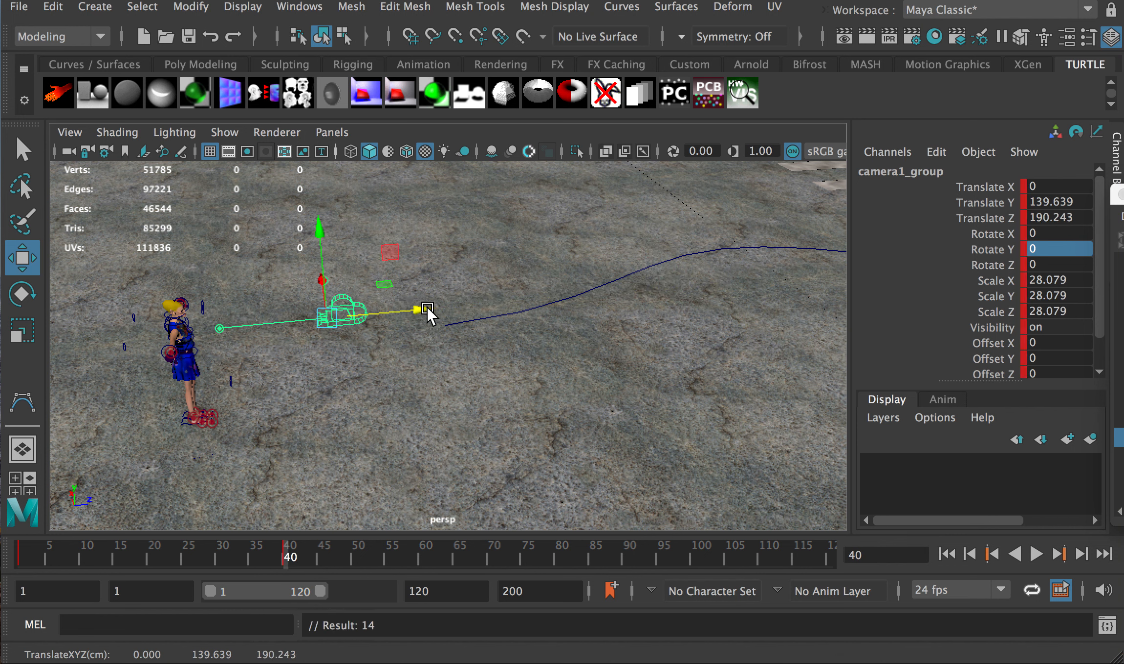
pyautogui.hotkey('alt', 'v')
pyautogui.moveTo(70, 547); pyautogui.dragTo(19, 536)
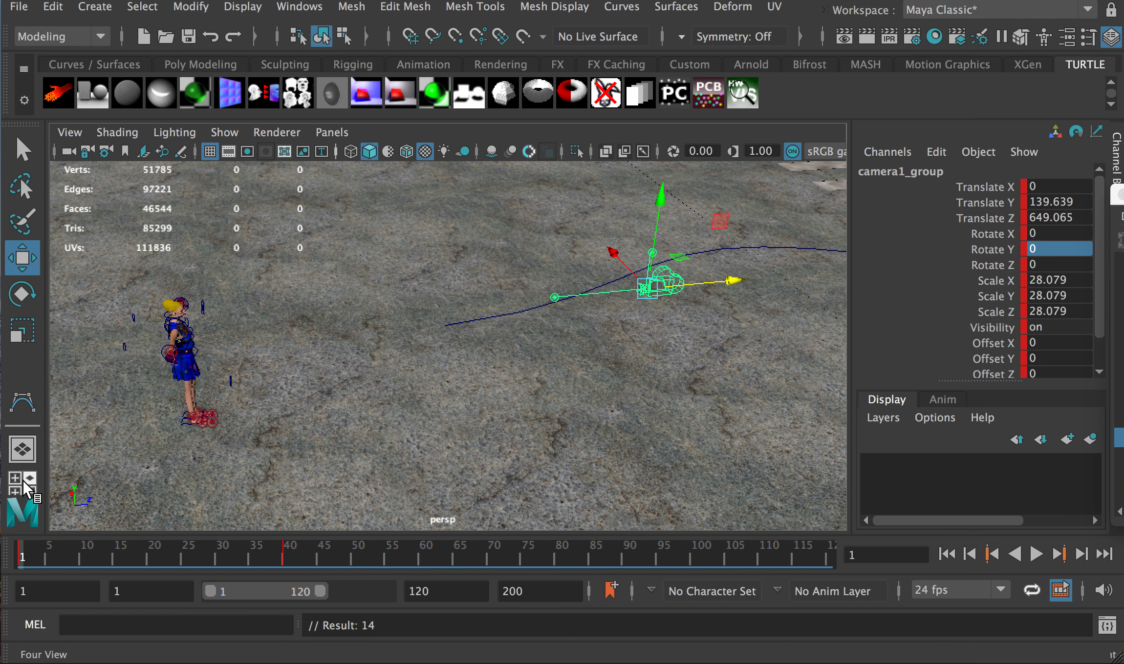
# Split the viewport into two side-by-side panes and open the left pane's camera list
pyautogui.click(120, 4)
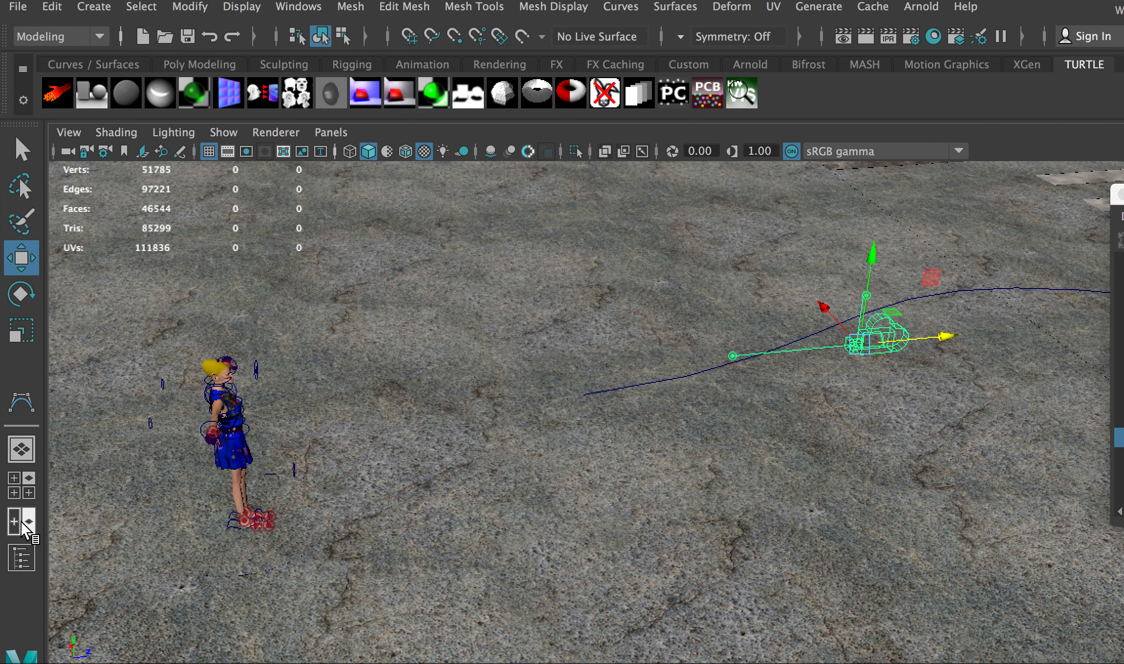
pyautogui.click(23, 525)
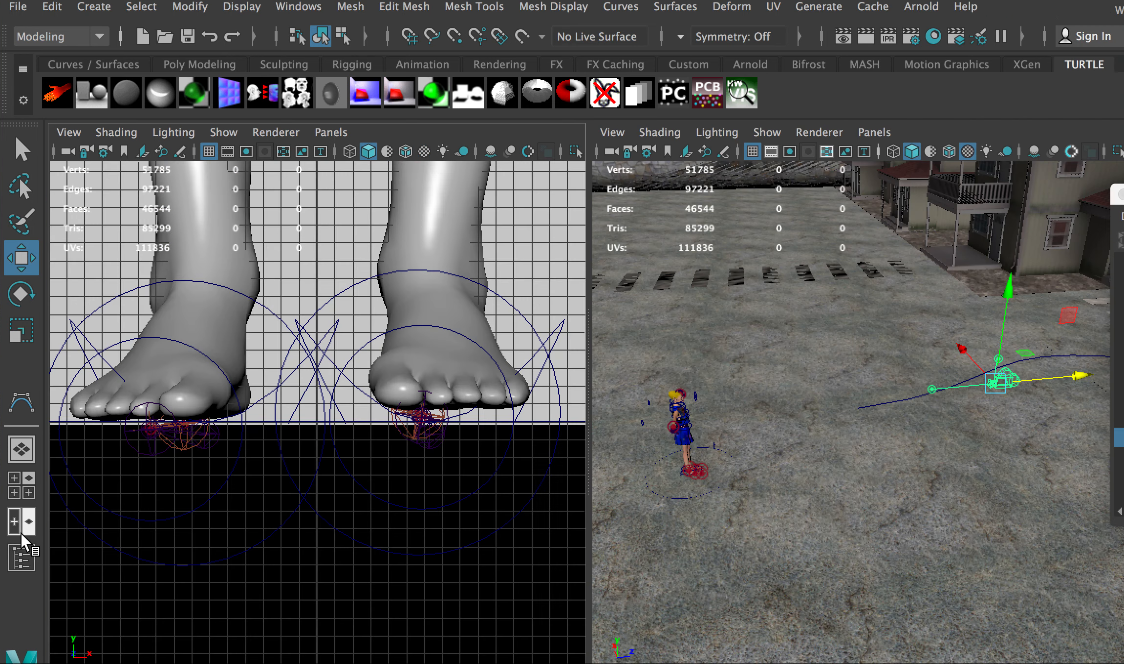
pyautogui.click(331, 132)
pyautogui.moveTo(489, 152)
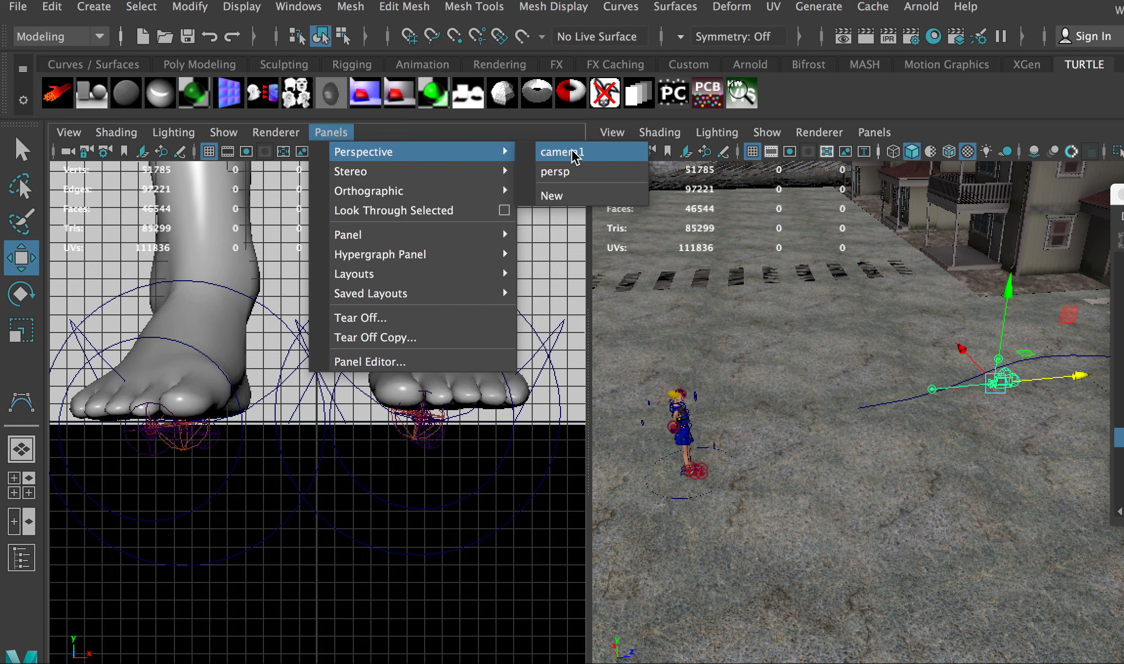
# Make the left pane look through camera1 and clear the selection
pyautogui.click(567, 152)
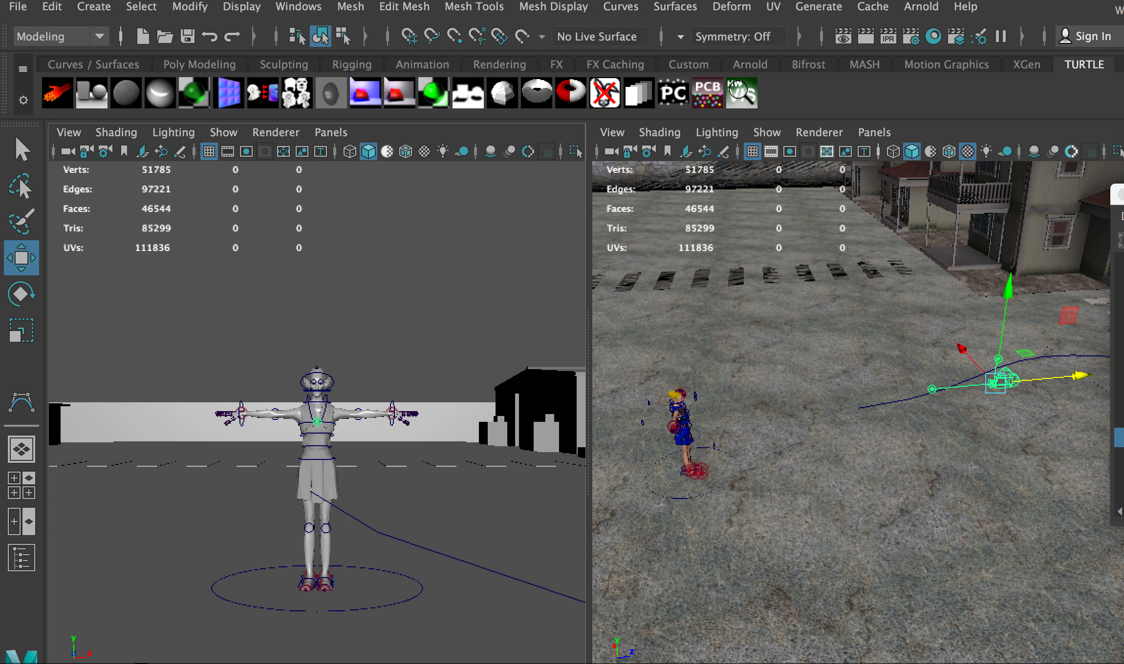
pyautogui.click(182, 509)
pyautogui.click(161, 288)
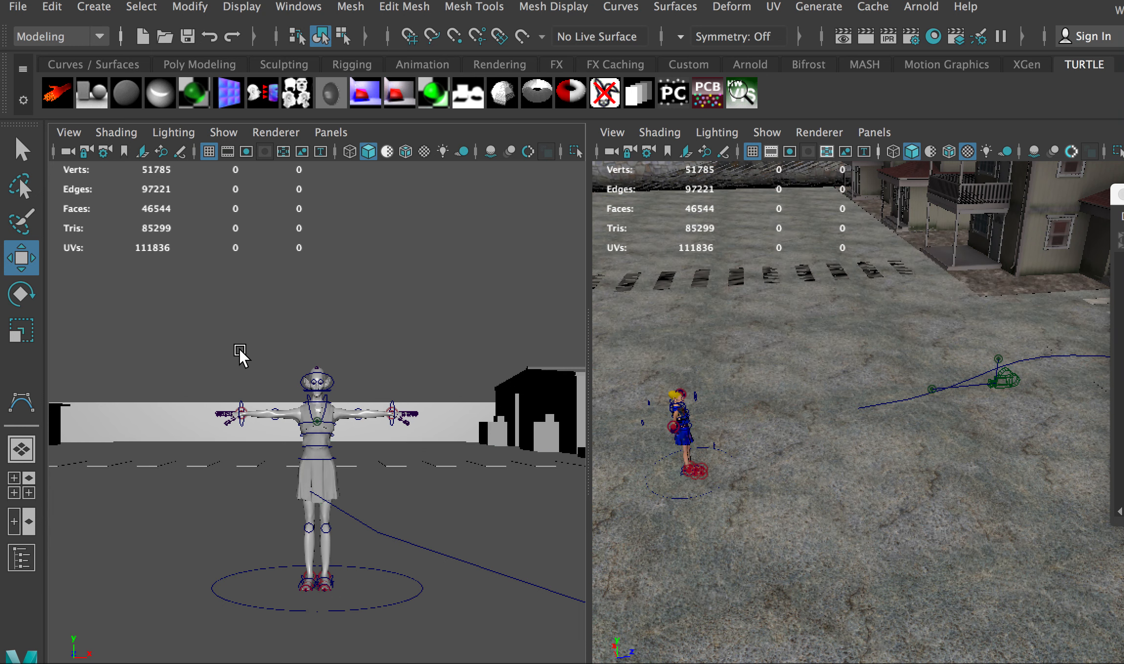
pyautogui.click(404, 6)
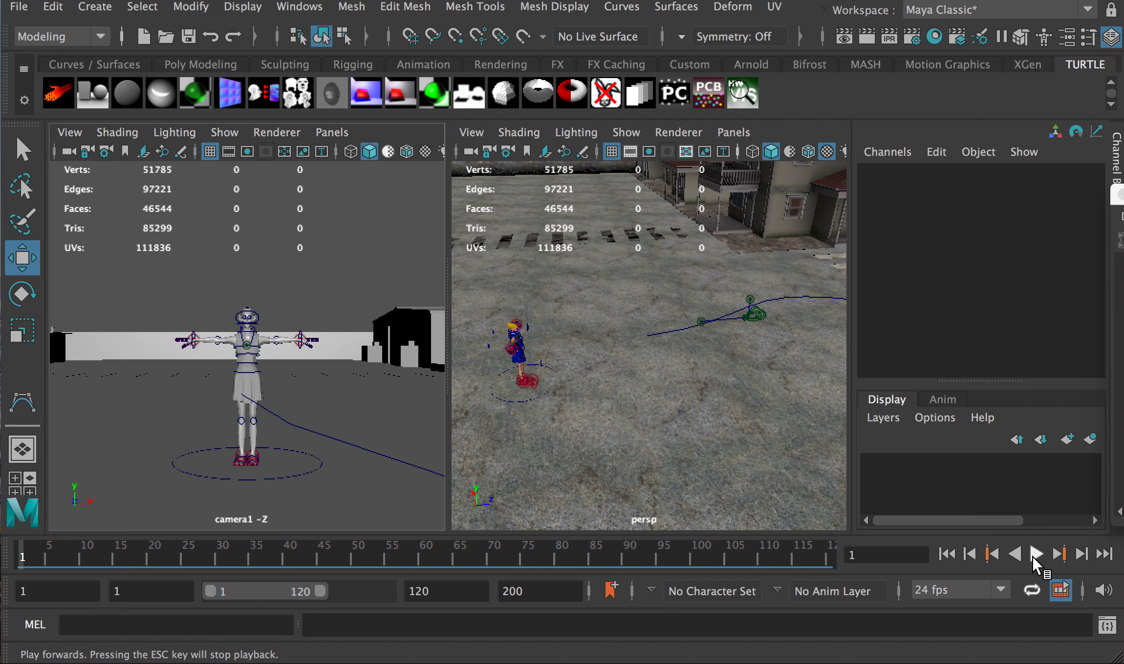
# Play camera1's animation, stop it, and return to frame 1
pyautogui.click(1034, 556)
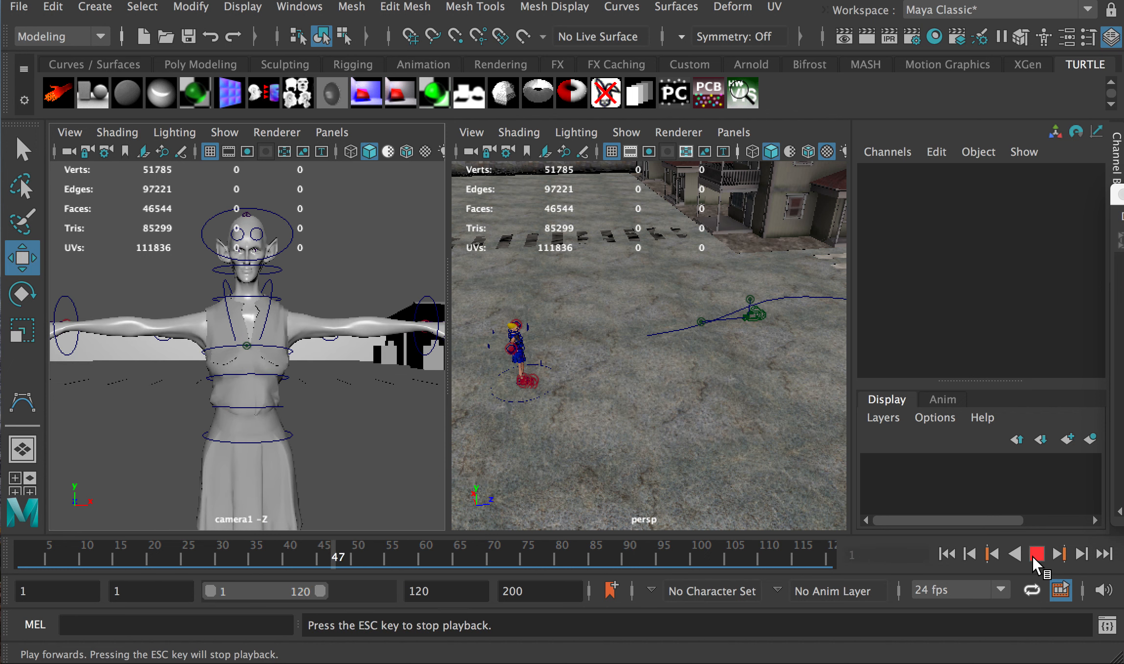
pyautogui.click(1036, 554)
pyautogui.moveTo(95, 546); pyautogui.dragTo(4, 551)
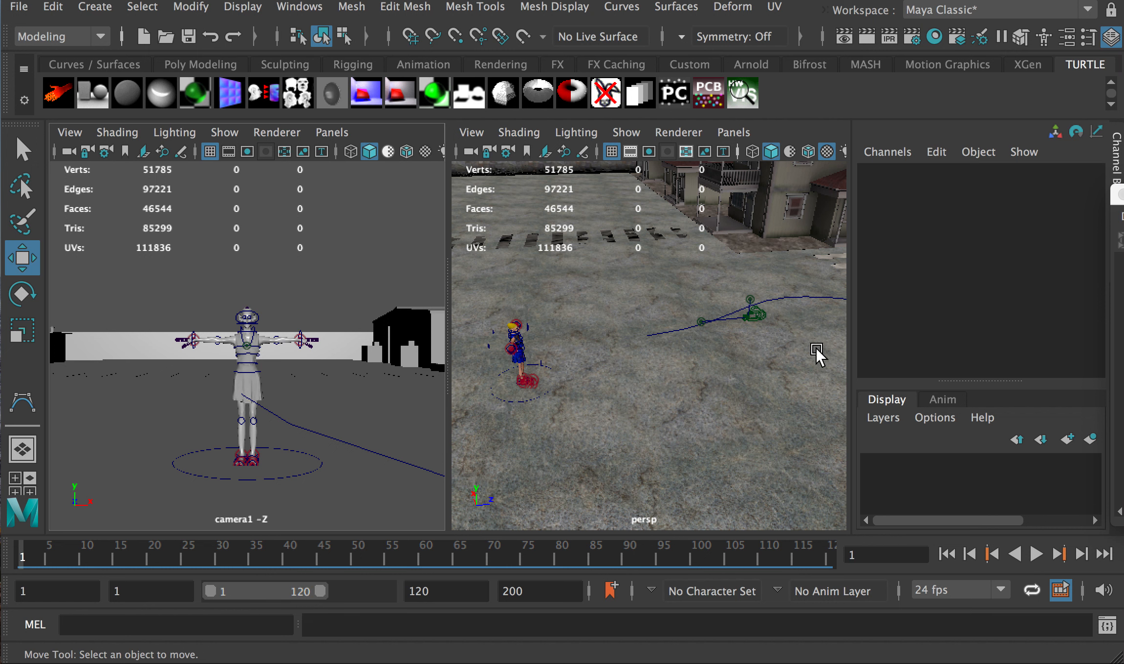
# Select camera1_group in the Outliner and delete its keys across frames 1–49
pyautogui.moveTo(1122, 197); pyautogui.dragTo(963, 154)
pyautogui.click(930, 400)
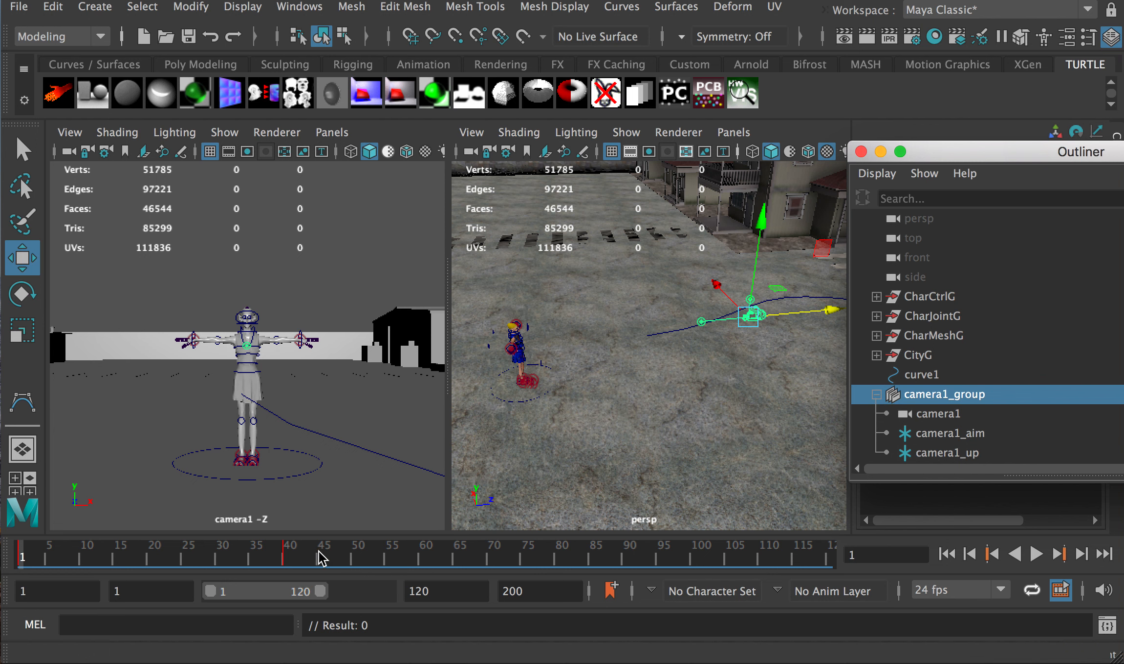
pyautogui.keyDown('shift'); pyautogui.moveTo(347, 556); pyautogui.dragTo(4, 556); pyautogui.keyUp('shift')
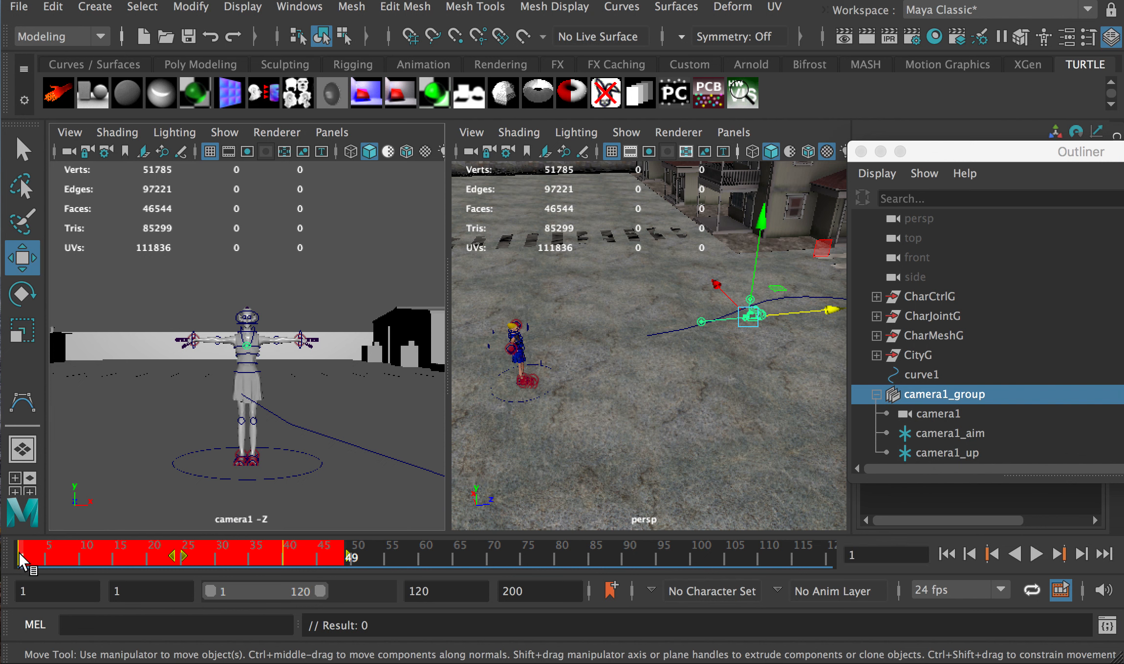
pyautogui.rightClick(50, 549)
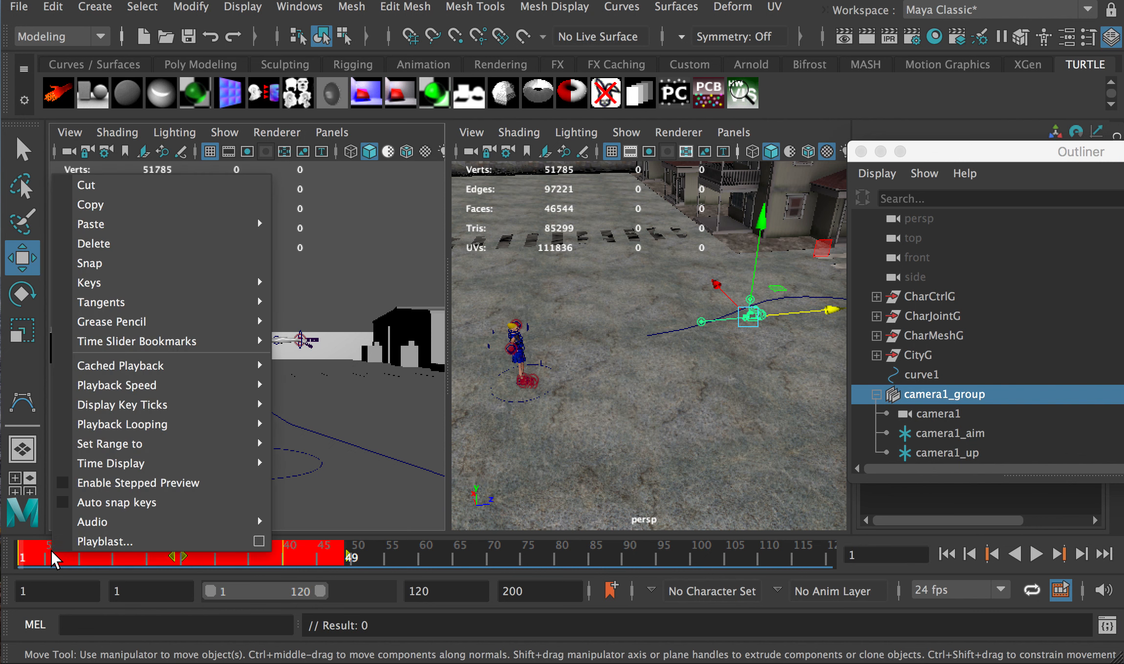
pyautogui.click(101, 244)
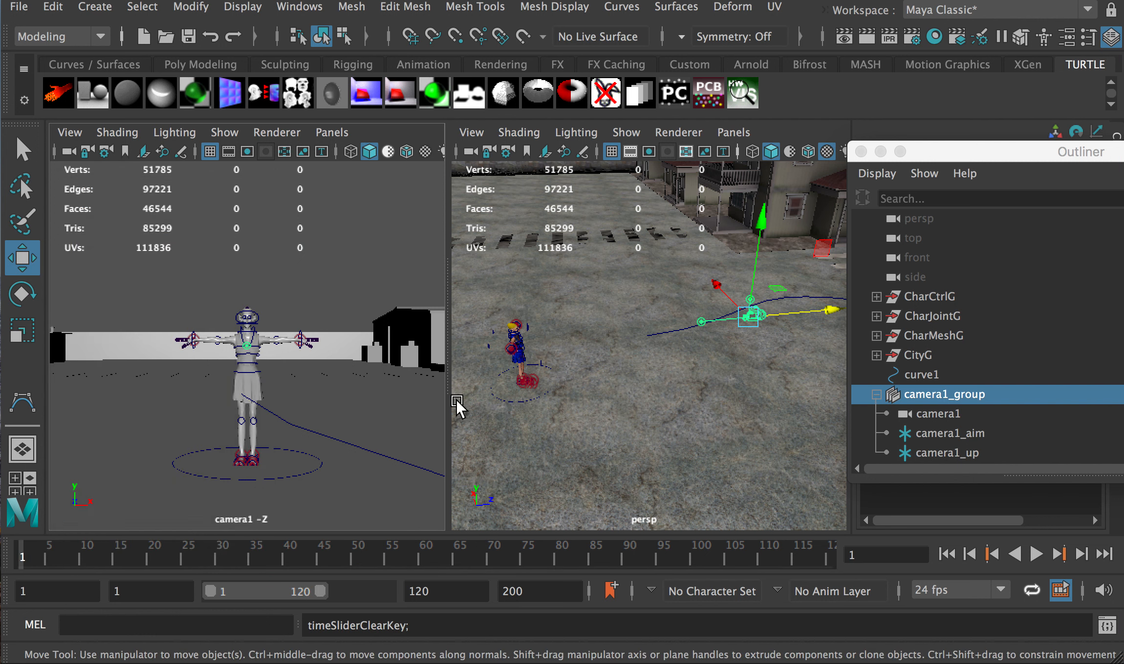
# Move the Outliner aside and maximise the perspective view over the town and curve1
pyautogui.moveTo(885, 155); pyautogui.dragTo(1089, 183)
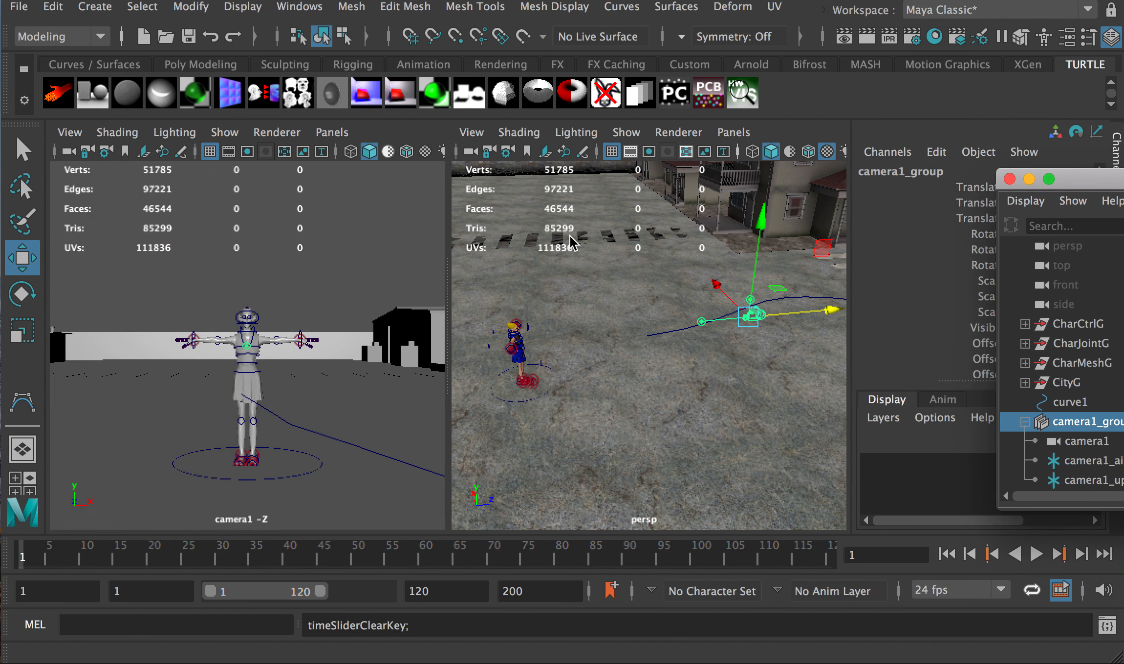
pyautogui.press('space')
pyautogui.scroll(-10, 586, 318)
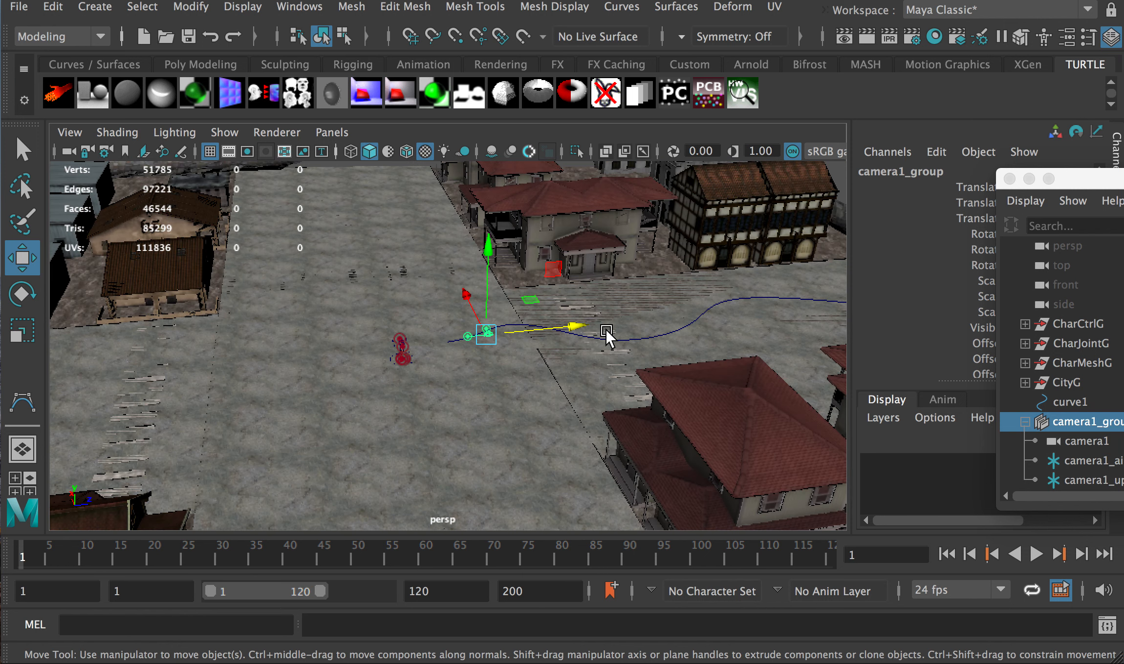
pyautogui.keyDown('alt'); pyautogui.moveTo(606, 334); pyautogui.dragTo(779, 299); pyautogui.keyUp('alt')
pyautogui.scroll(4, 695, 324)
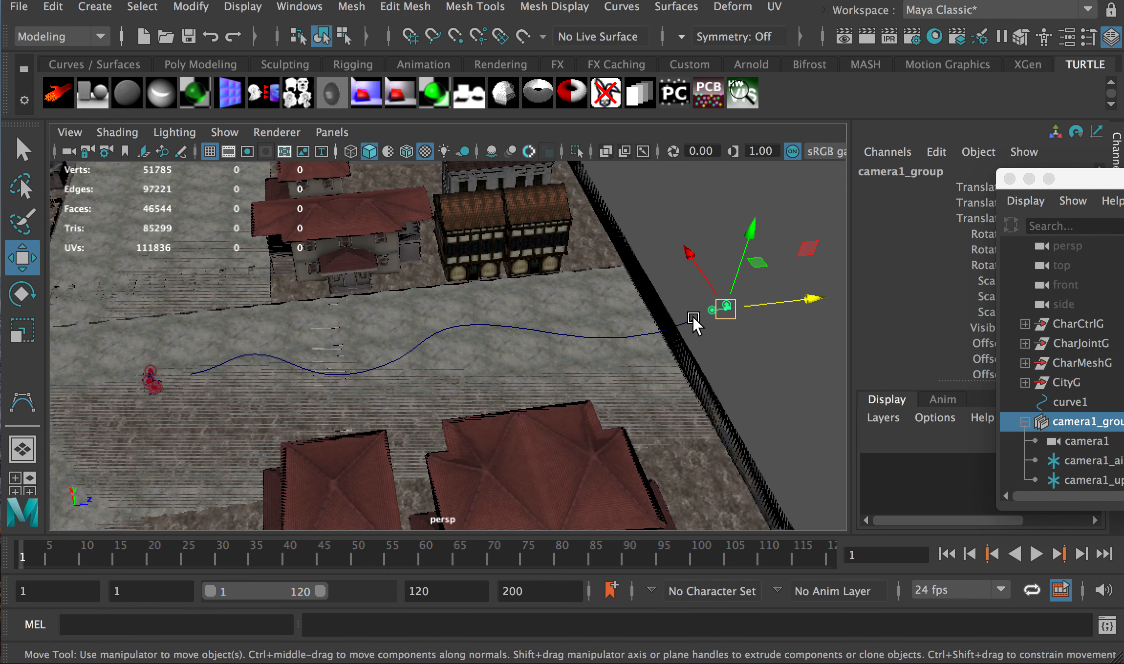
pyautogui.keyDown('alt'); pyautogui.moveTo(730, 326); pyautogui.dragTo(543, 365, button='middle'); pyautogui.keyUp('alt')
pyautogui.scroll(5, 577, 359)
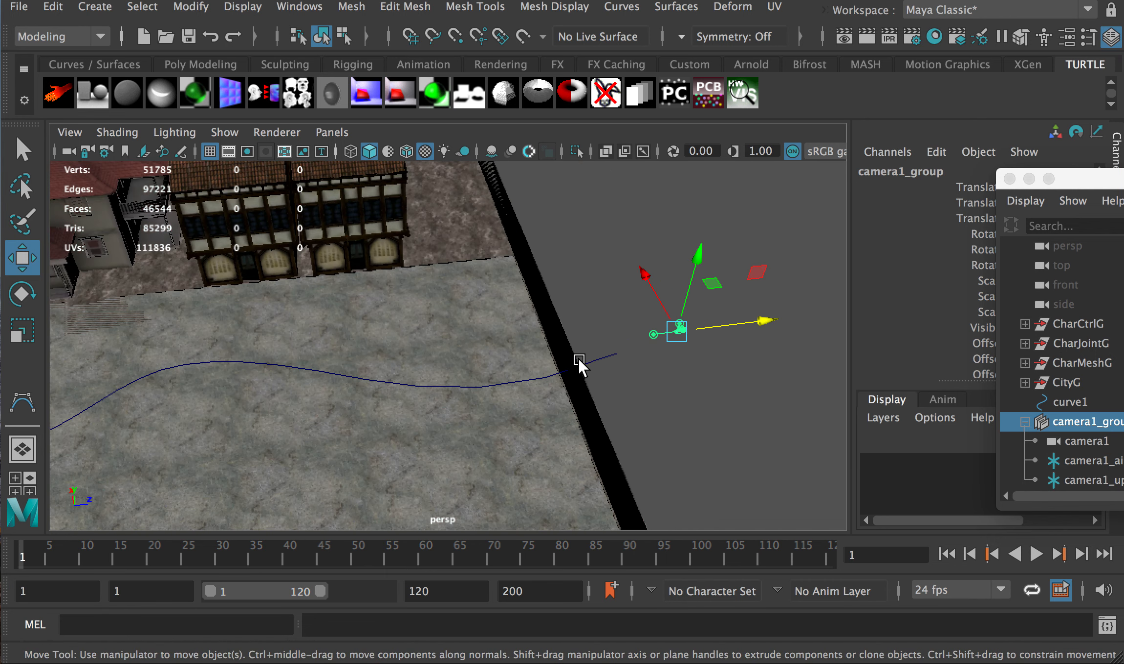
pyautogui.scroll(-15, 635, 375)
pyautogui.scroll(3, 545, 373)
pyautogui.scroll(4, 546, 378)
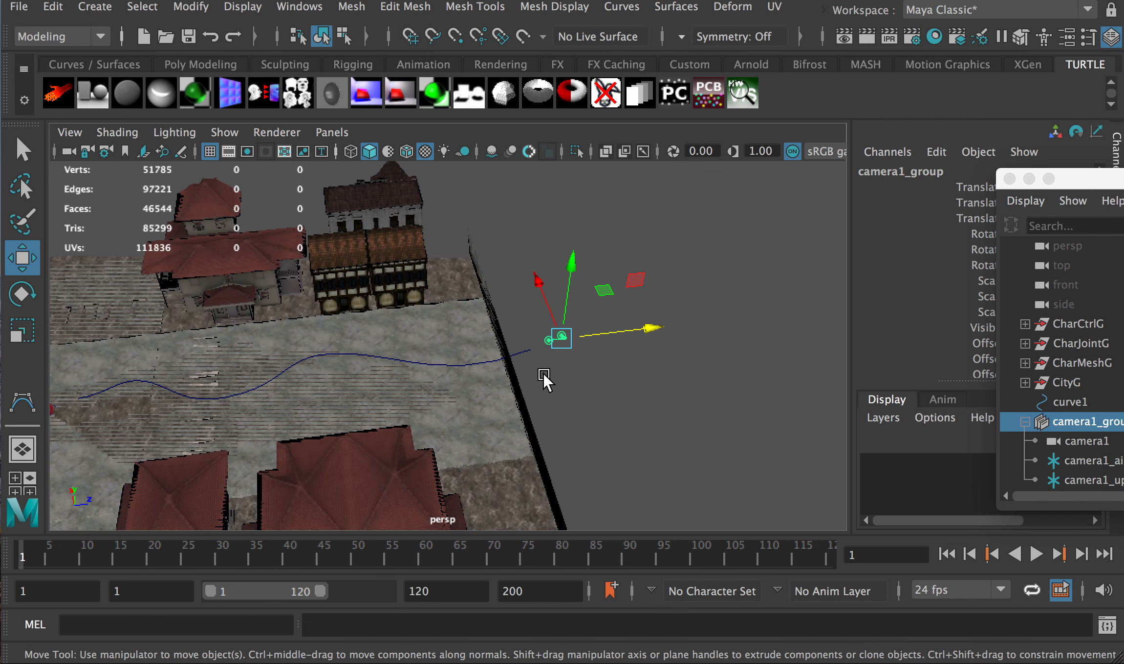
pyautogui.scroll(3, 571, 359)
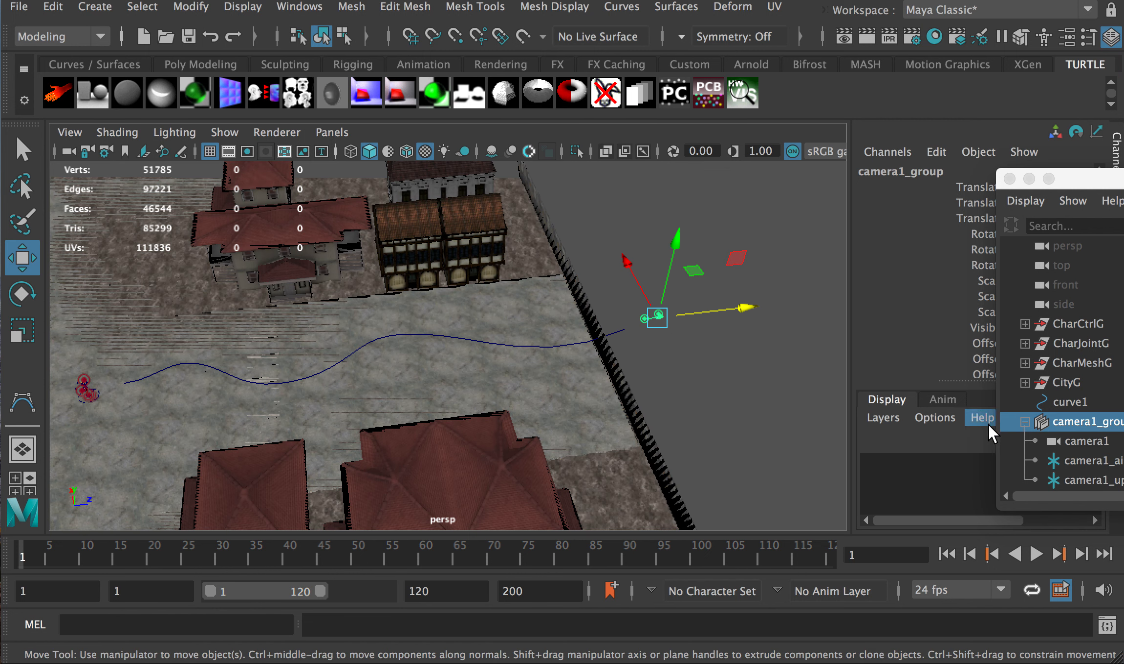
# Add curve1 to the selection with camera1_group
pyautogui.click(1063, 423)
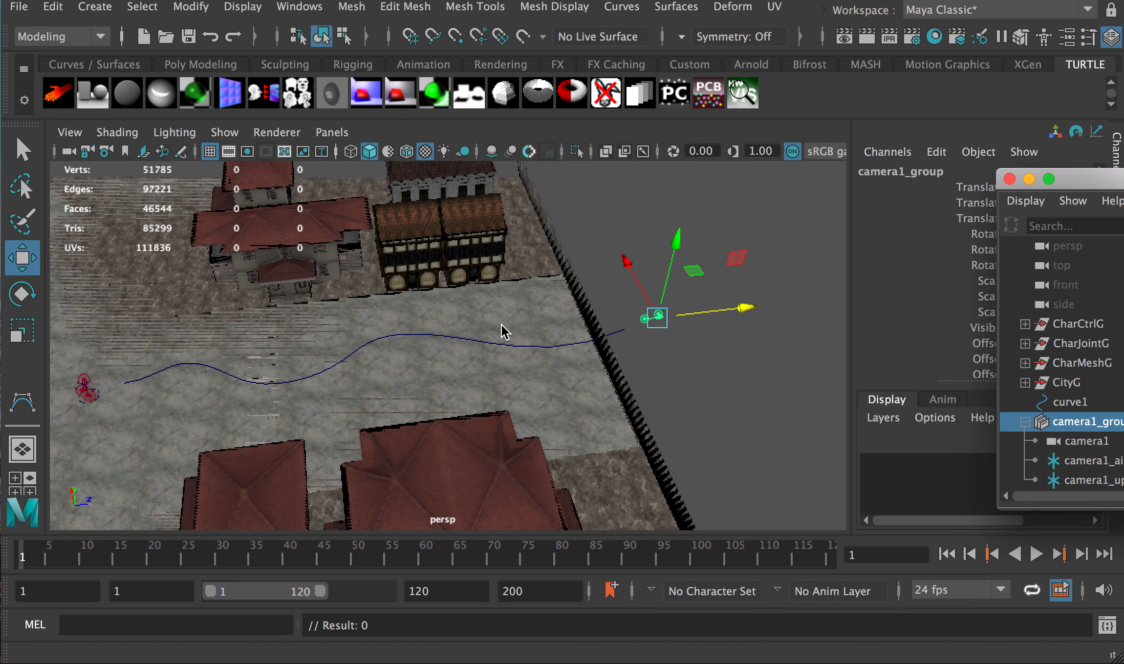
pyautogui.scroll(3, 469, 320)
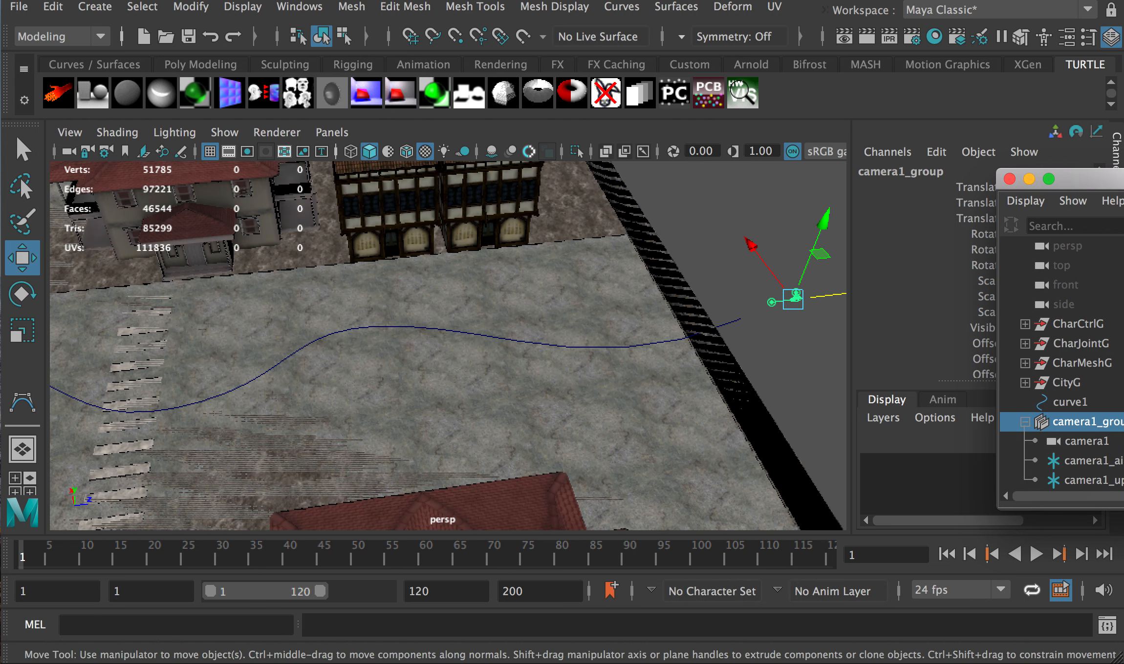
pyautogui.keyDown('shift'); pyautogui.click(469, 334); pyautogui.keyUp('shift')
pyautogui.keyDown('alt'); pyautogui.moveTo(469, 334); pyautogui.dragTo(532, 334); pyautogui.keyUp('alt')
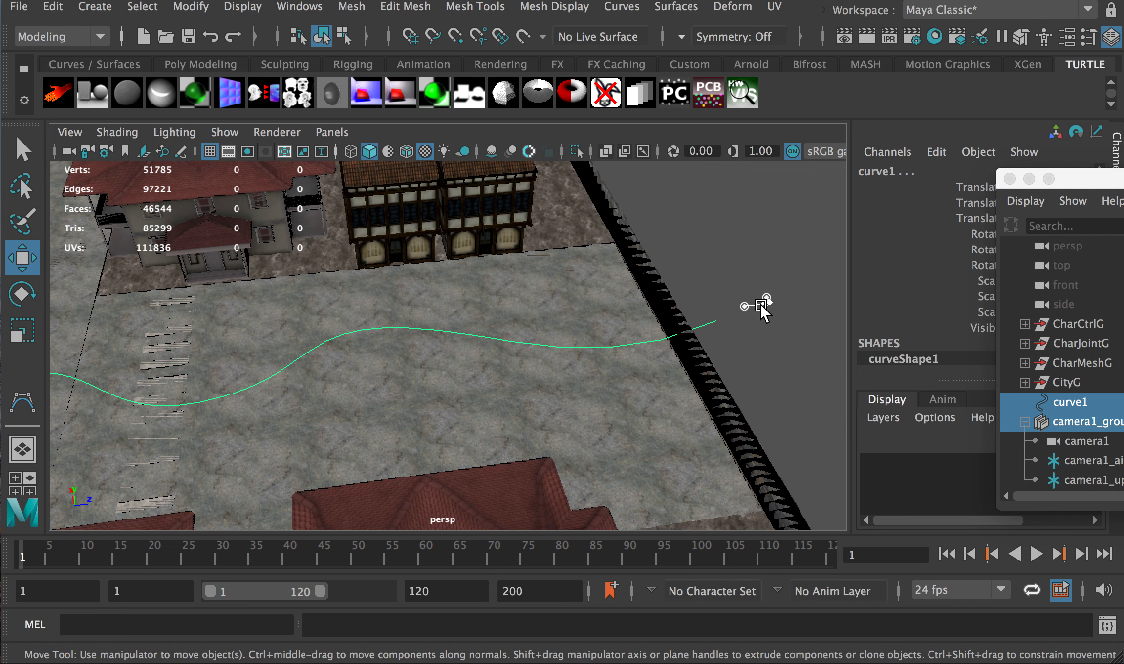
pyautogui.keyDown('alt'); pyautogui.moveTo(597, 345); pyautogui.dragTo(590, 342); pyautogui.keyUp('alt')
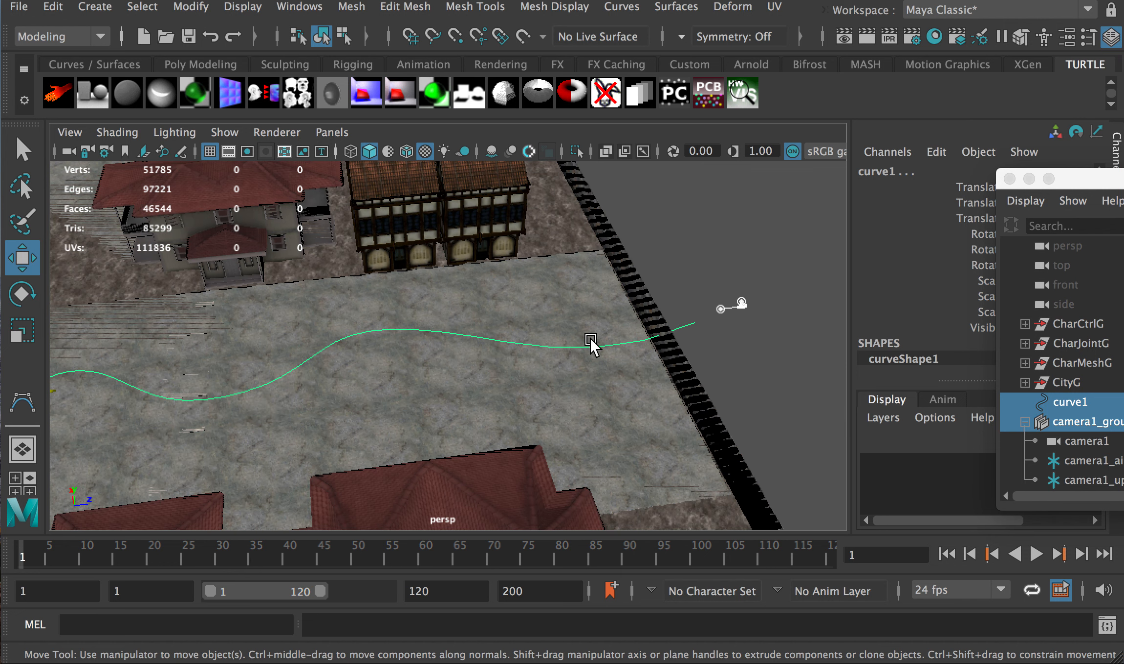
pyautogui.scroll(-3, 578, 348)
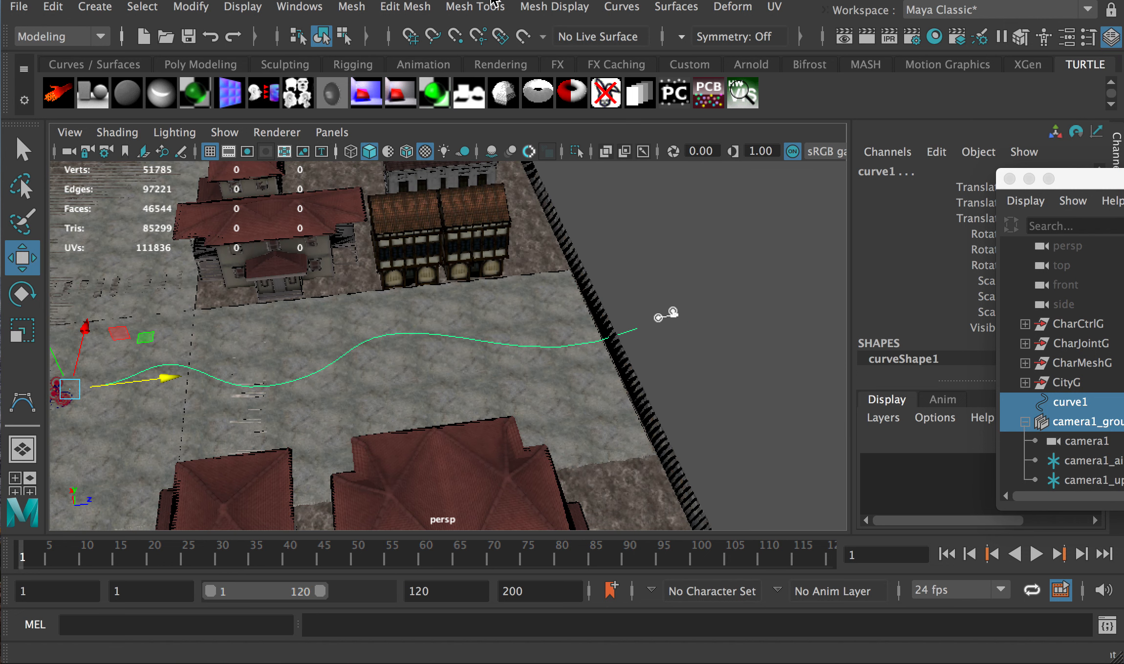
pyautogui.click(59, 36)
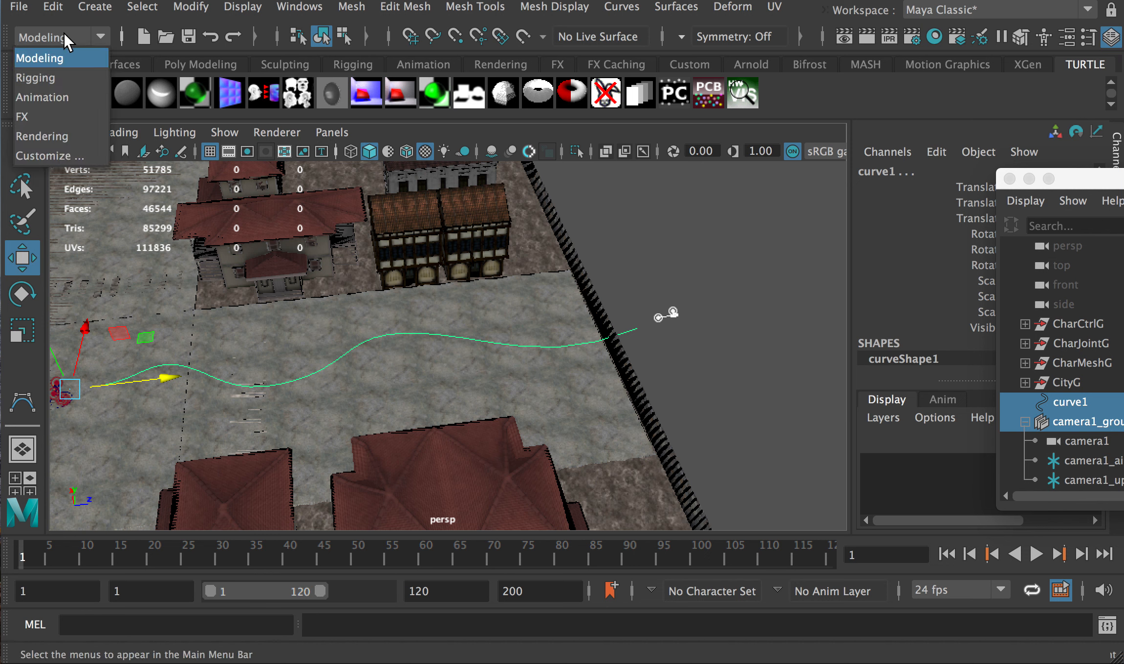
# Switch to the Animation menu set and reset Attach to Motion Path options to defaults
pyautogui.click(61, 96)
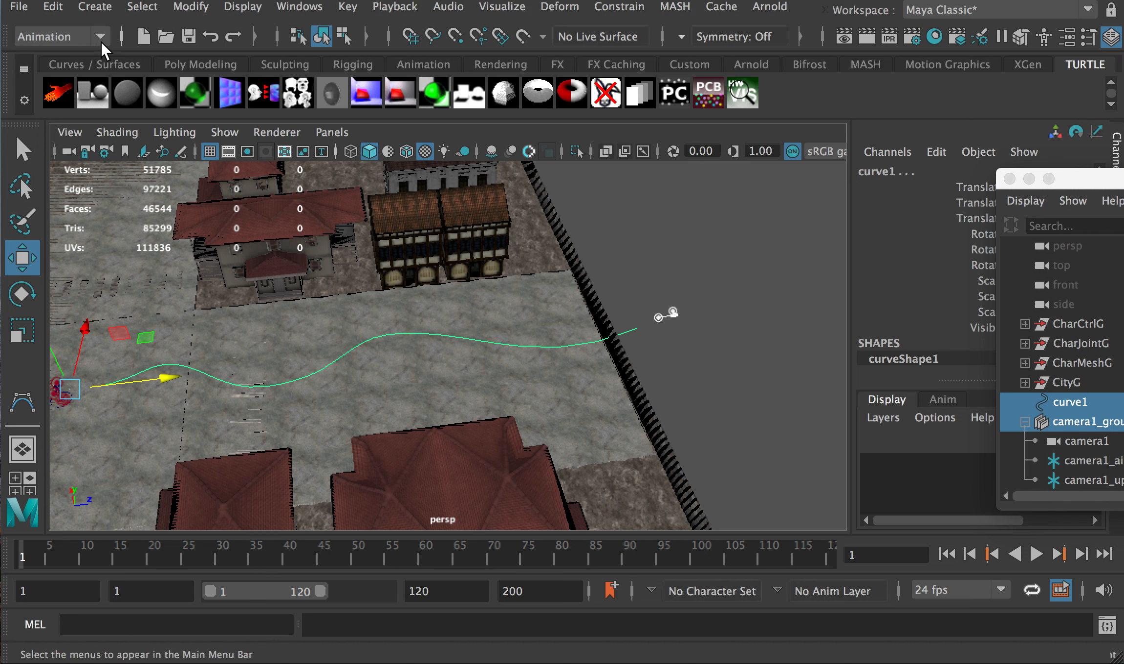
pyautogui.click(606, 7)
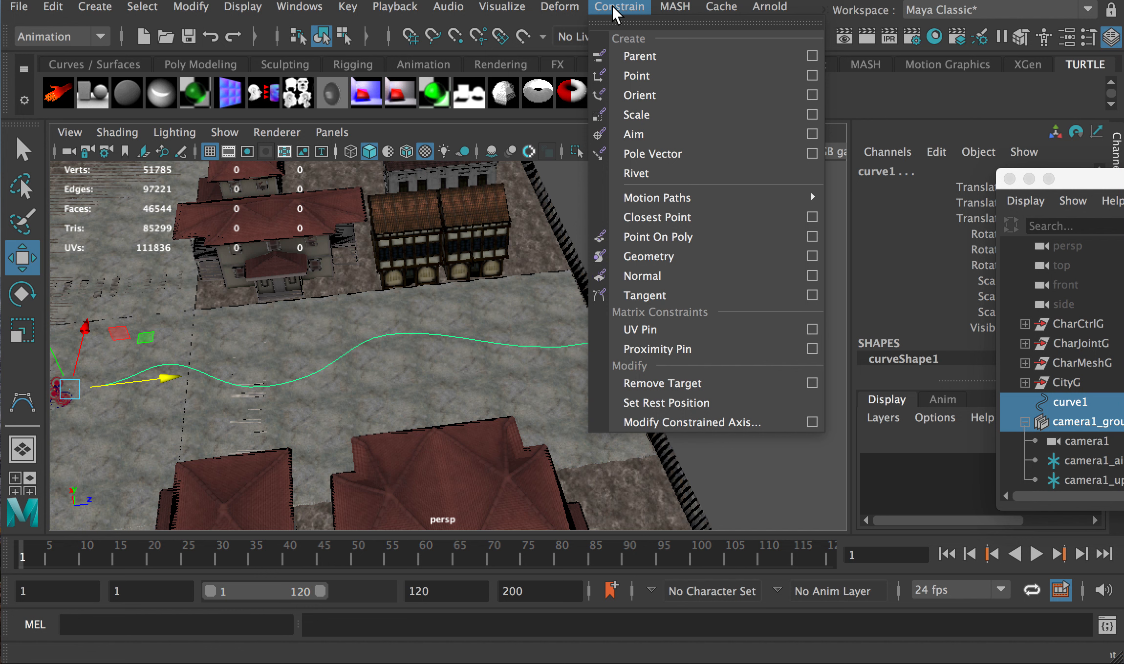
pyautogui.moveTo(655, 204)
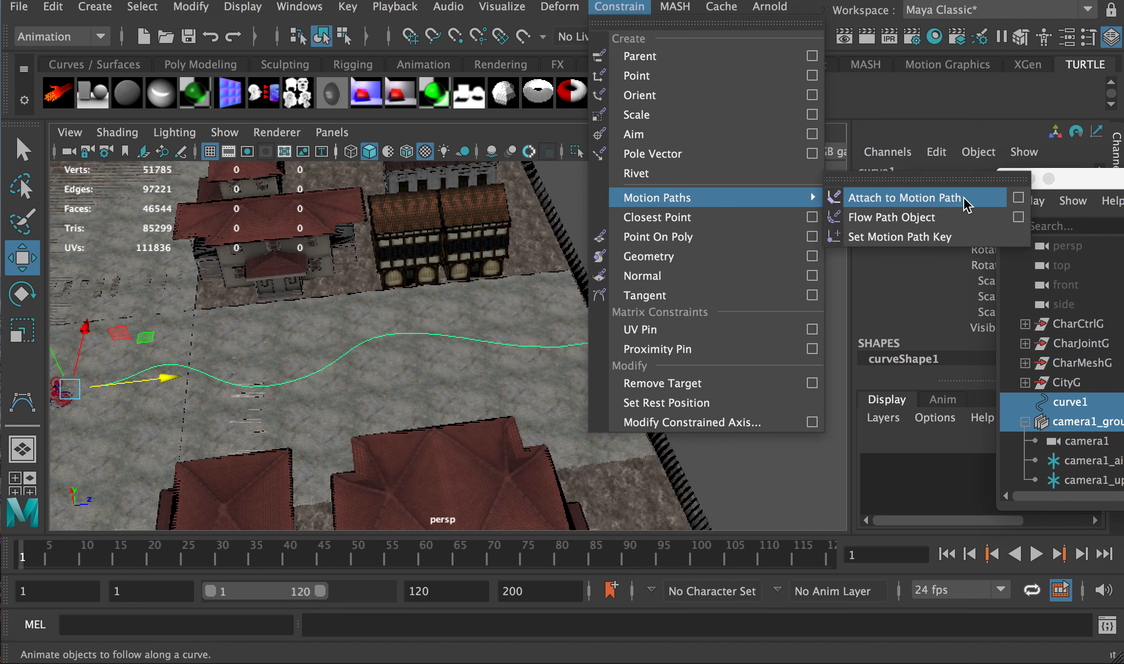
pyautogui.click(1019, 199)
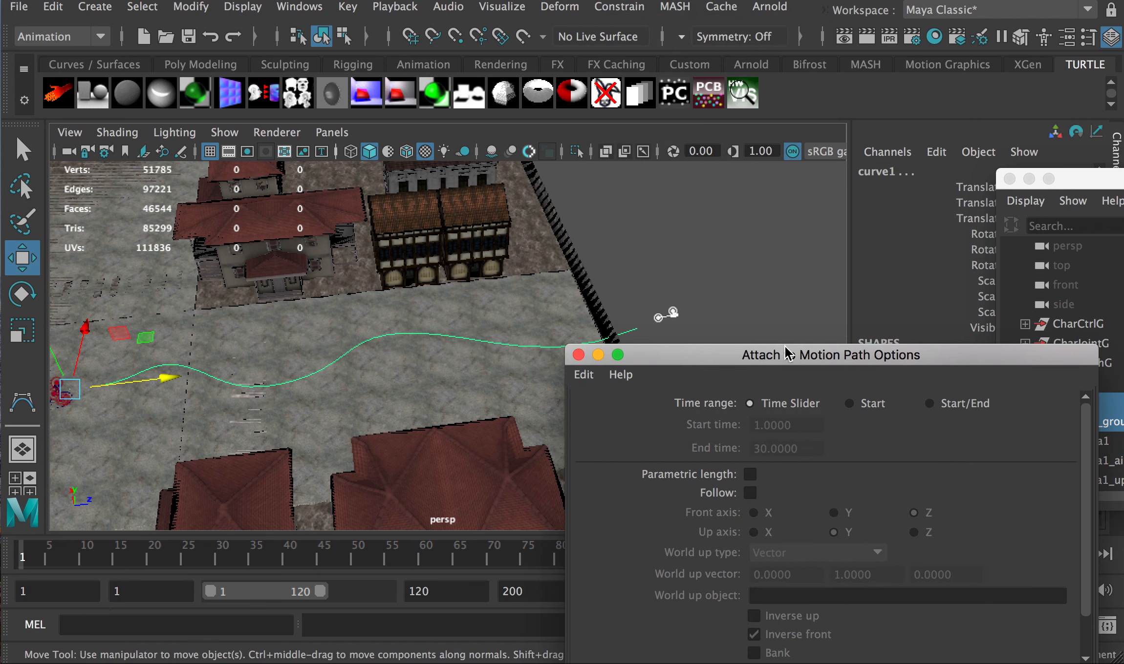
pyautogui.moveTo(747, 354); pyautogui.dragTo(451, 108)
pyautogui.click(209, 129)
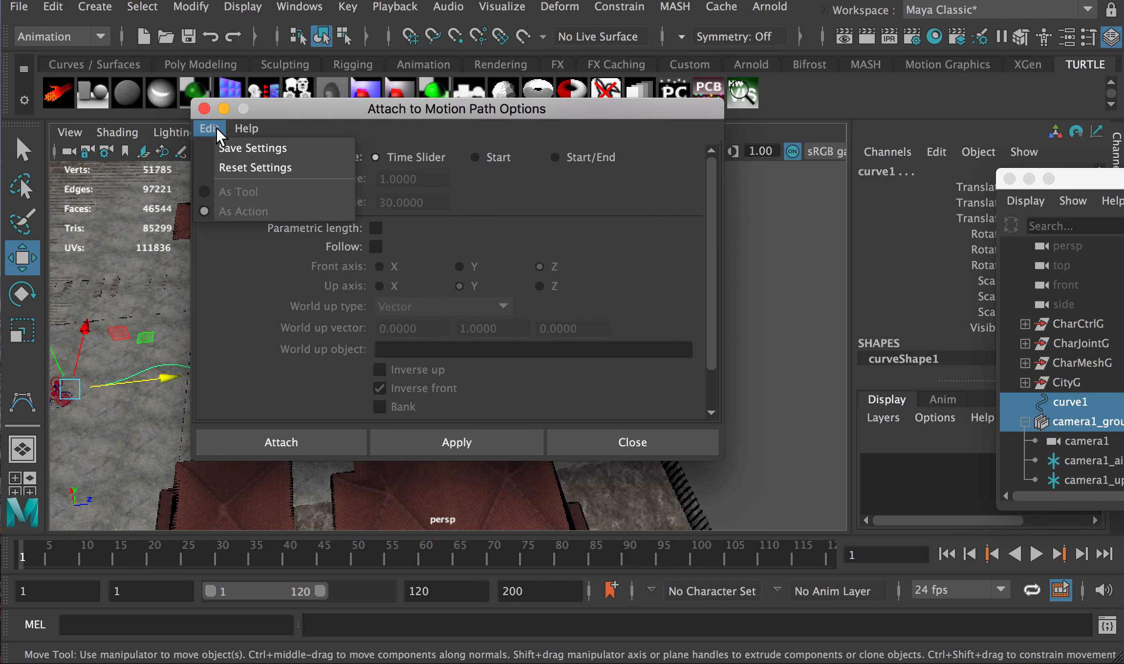
pyautogui.click(240, 169)
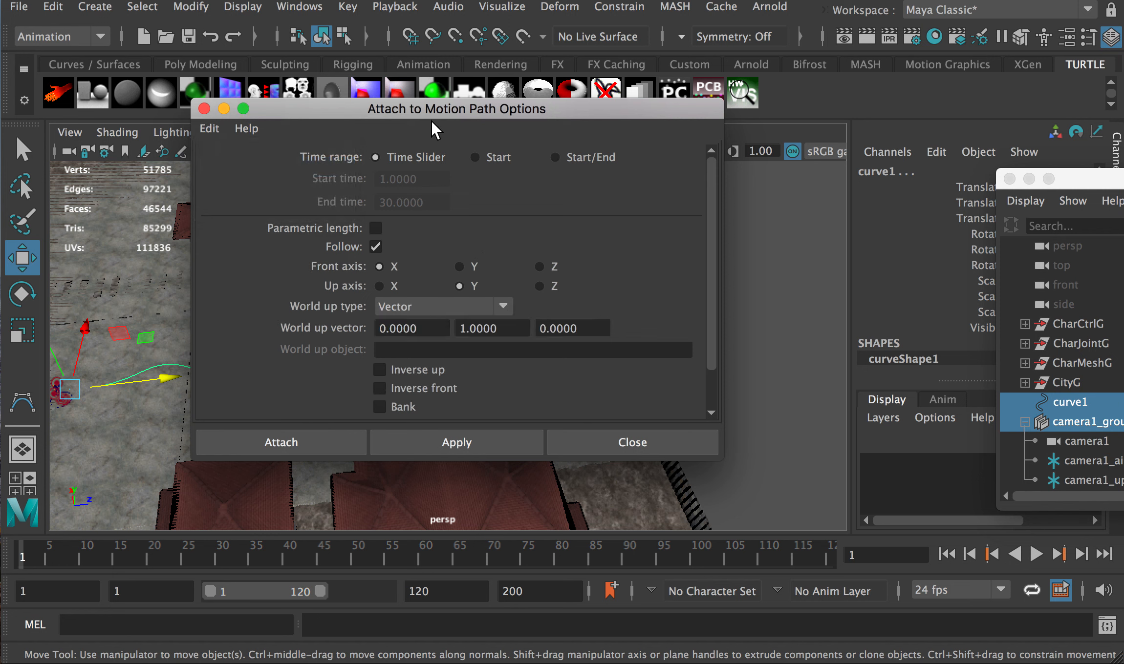
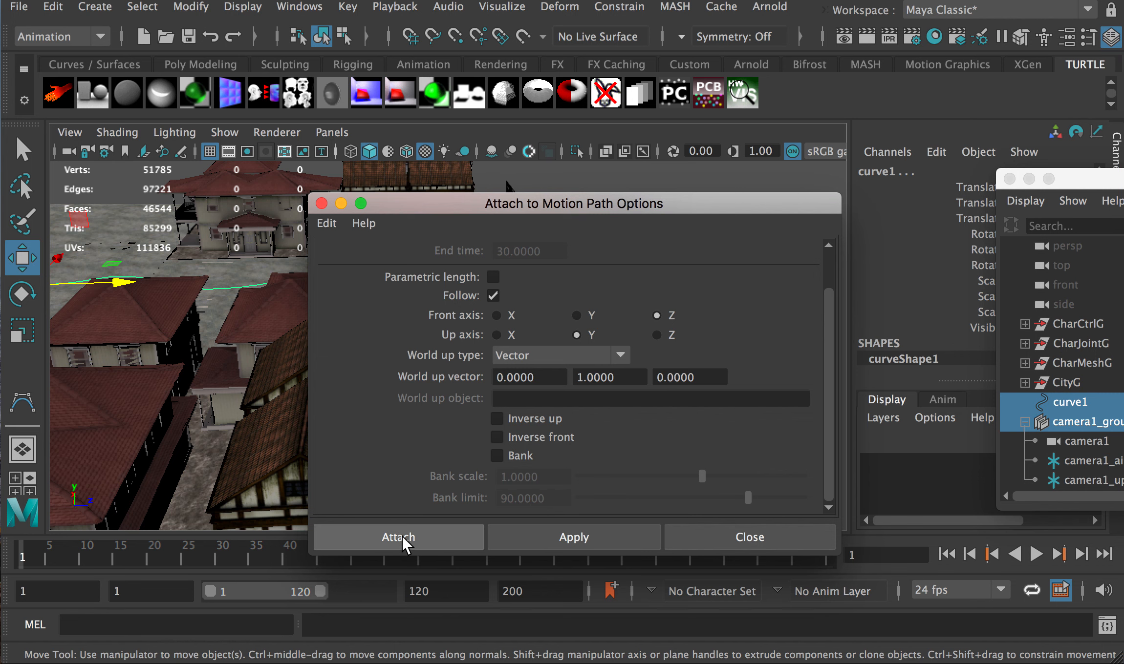
# Attach camera1_group to curve1 as a motion path, then look down on the rig along the street
pyautogui.click(397, 536)
pyautogui.keyDown('alt'); pyautogui.moveTo(603, 294); pyautogui.dragTo(589, 357); pyautogui.keyUp('alt')
pyautogui.scroll(3, 648, 270)
pyautogui.keyDown('alt'); pyautogui.moveTo(657, 274); pyautogui.dragTo(562, 385, button='middle'); pyautogui.keyUp('alt')
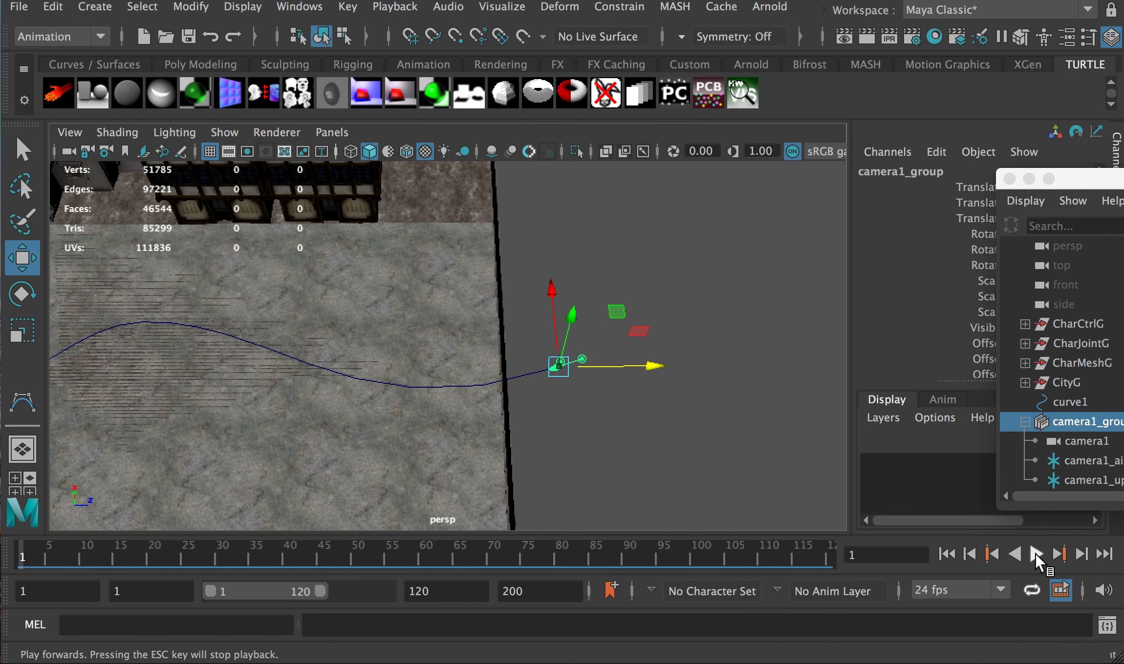
# Play the rig along curve1, stop at frame 34, and centre the camera rig in view
pyautogui.click(1035, 553)
pyautogui.scroll(-2, 284, 419)
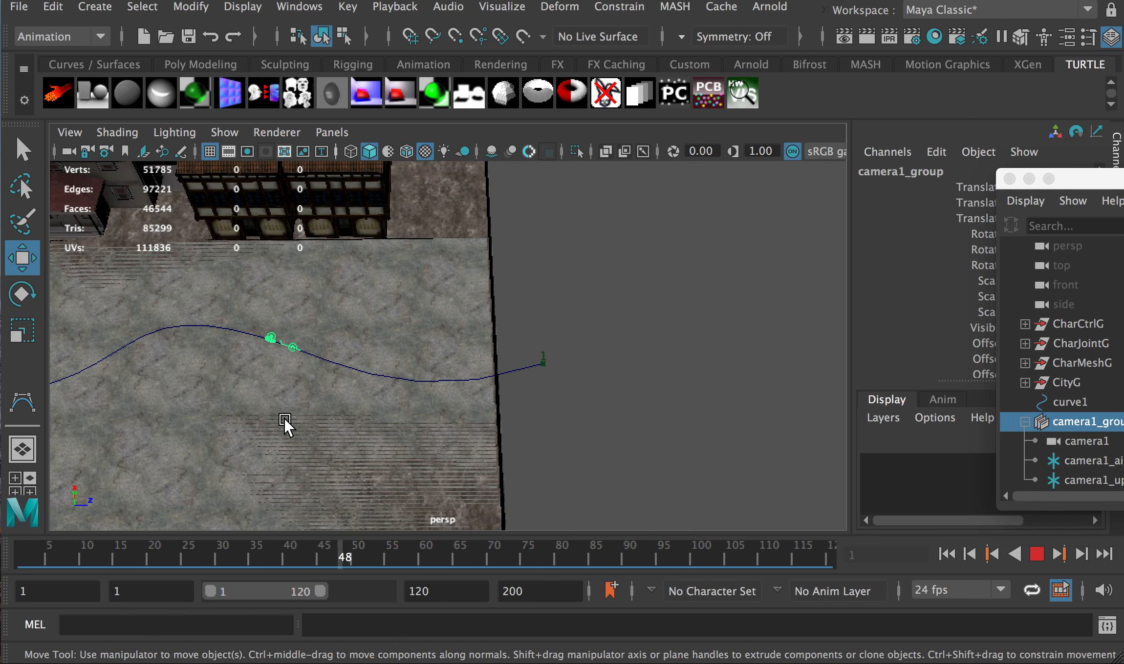
pyautogui.keyDown('alt'); pyautogui.moveTo(231, 414); pyautogui.dragTo(494, 393, button='middle'); pyautogui.keyUp('alt')
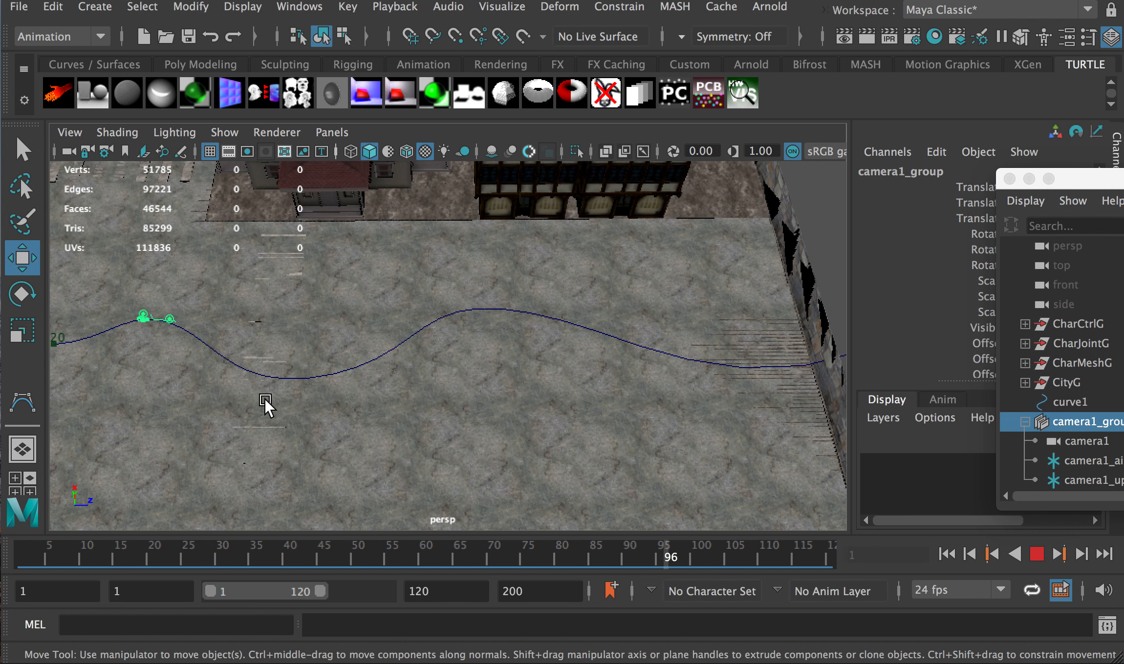
pyautogui.click(1038, 552)
pyautogui.scroll(2, 770, 391)
pyautogui.keyDown('alt'); pyautogui.moveTo(760, 381); pyautogui.dragTo(513, 394, button='middle'); pyautogui.keyUp('alt')
pyautogui.scroll(5, 569, 400)
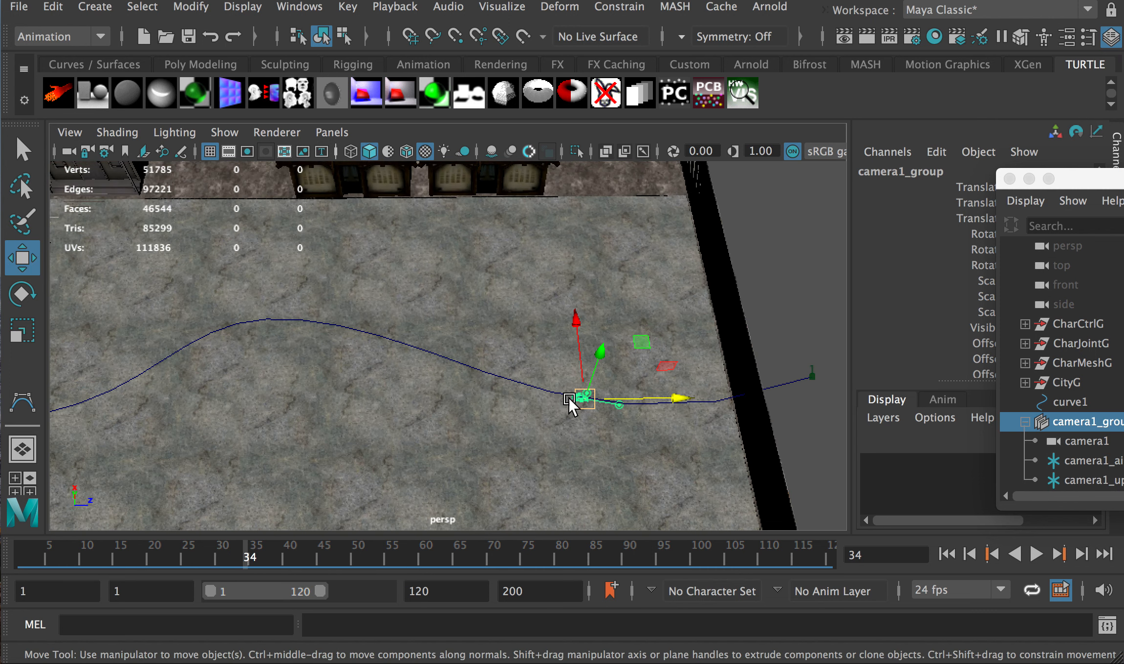
pyautogui.keyDown('alt'); pyautogui.moveTo(720, 435); pyautogui.dragTo(491, 380, button='middle'); pyautogui.keyUp('alt')
pyautogui.scroll(5, 478, 389)
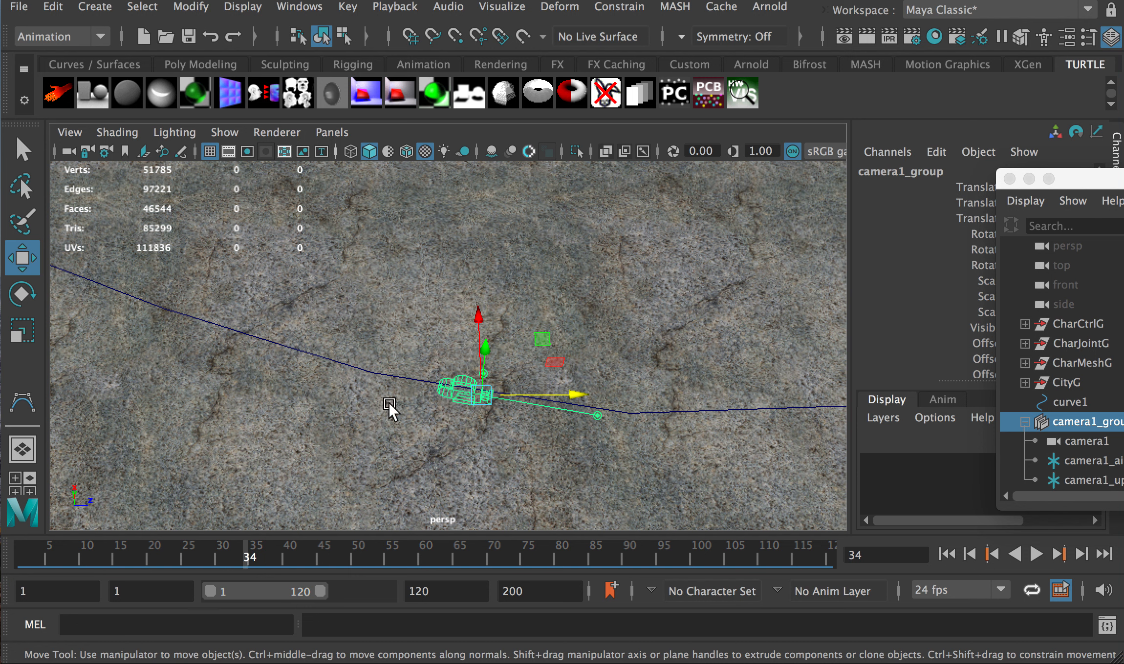
pyautogui.scroll(-2, 410, 407)
pyautogui.scroll(-4, 409, 408)
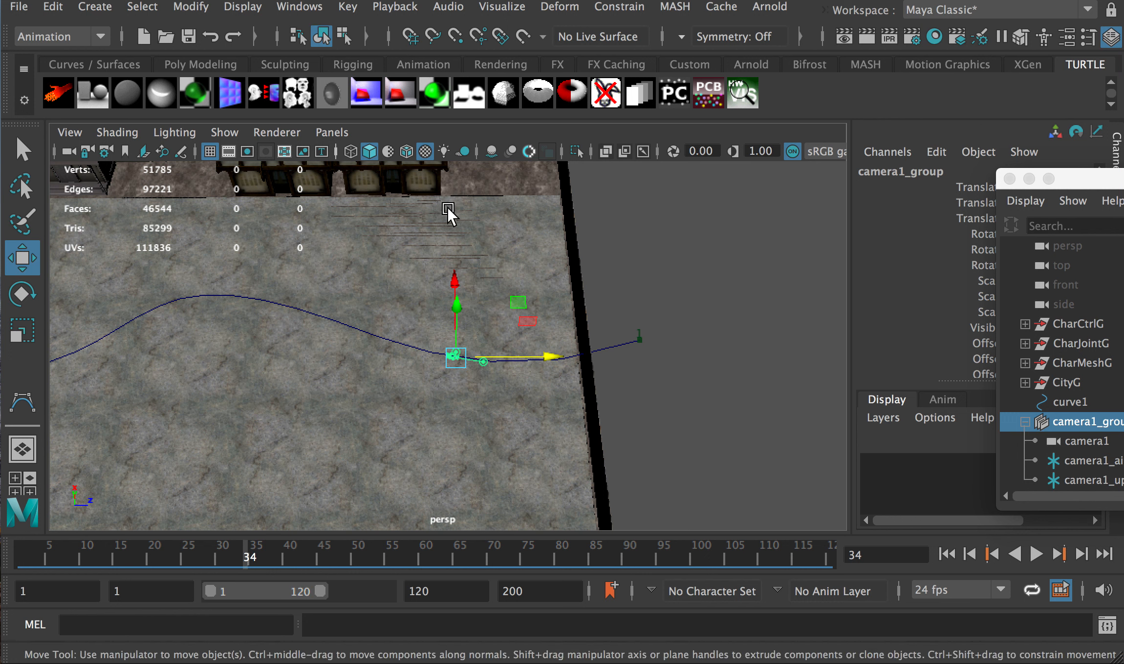
# Undo the attach and reattach camera1_group to curve1 with Inverse front enabled
pyautogui.press('super+z')
pyautogui.press('super+z')
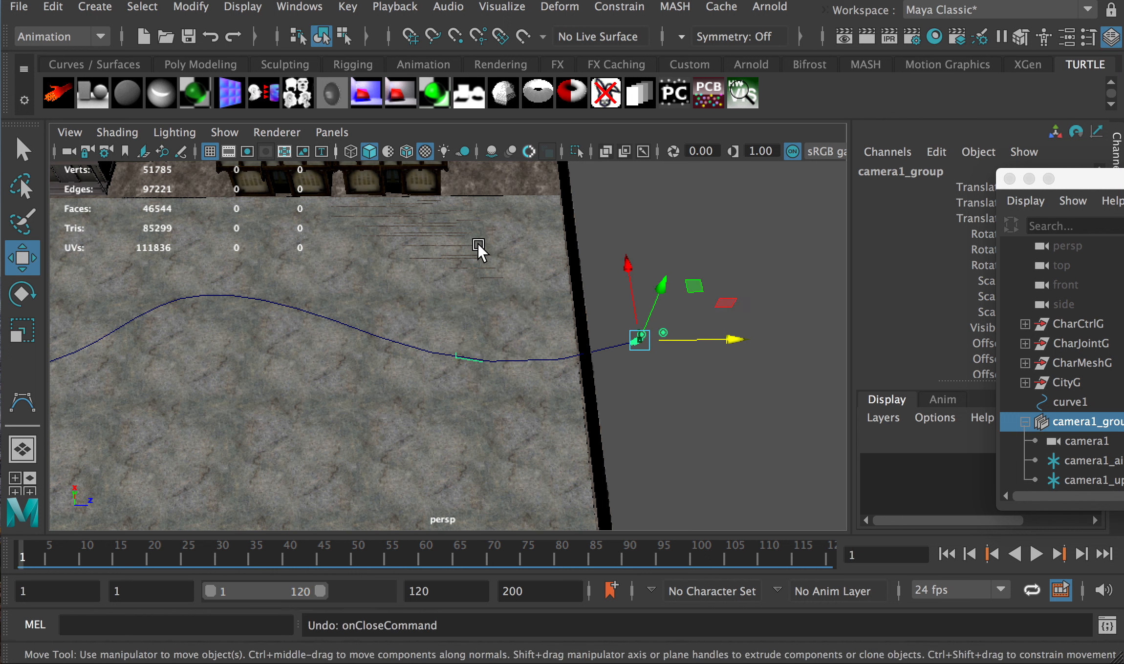
pyautogui.press('super+z')
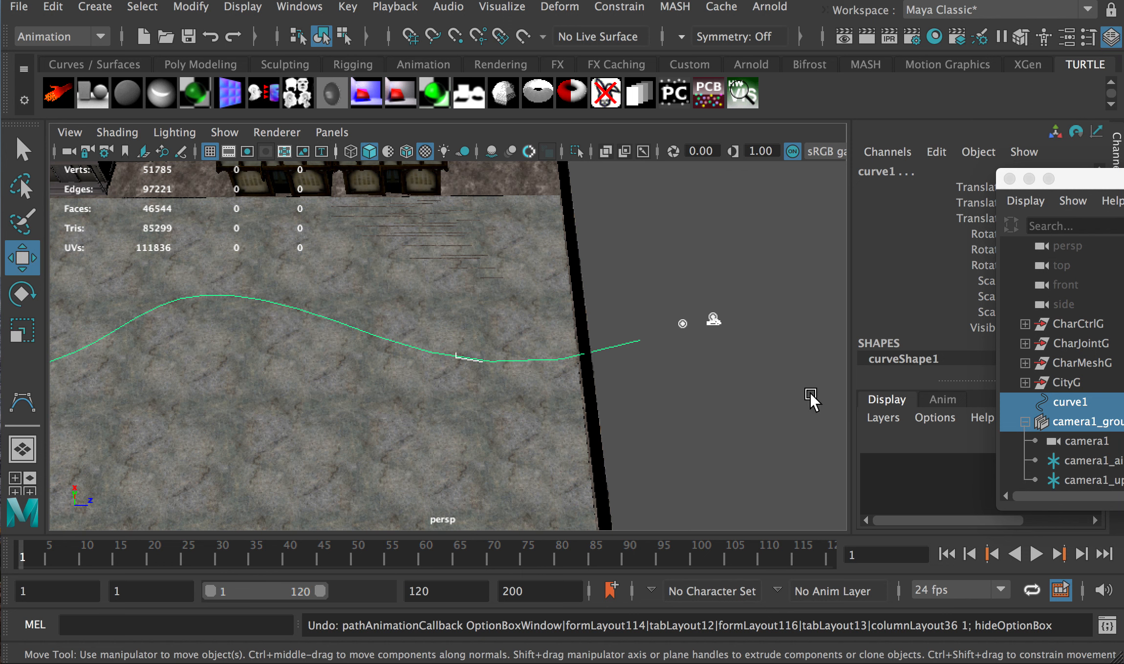
pyautogui.click(608, 7)
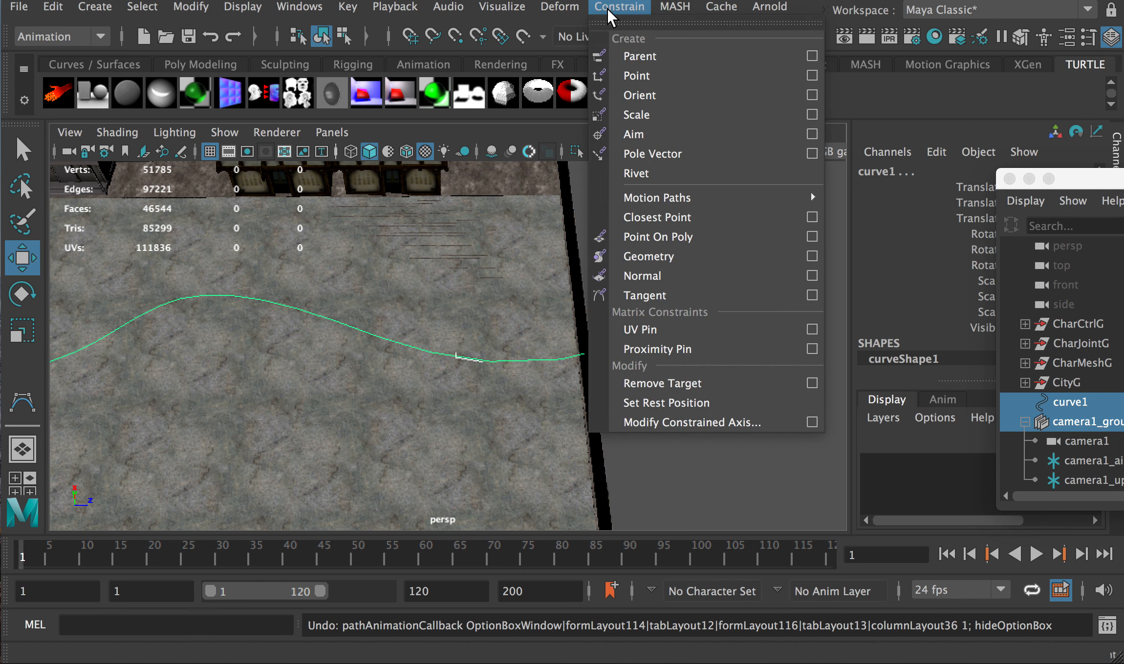
pyautogui.moveTo(658, 207)
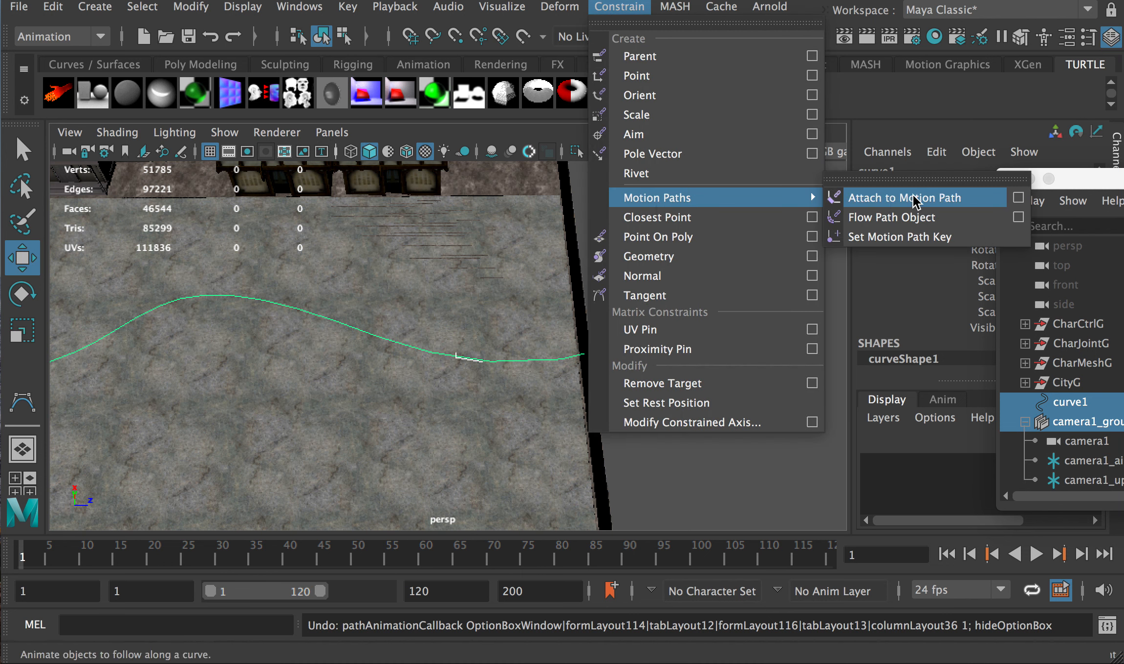
pyautogui.click(1019, 198)
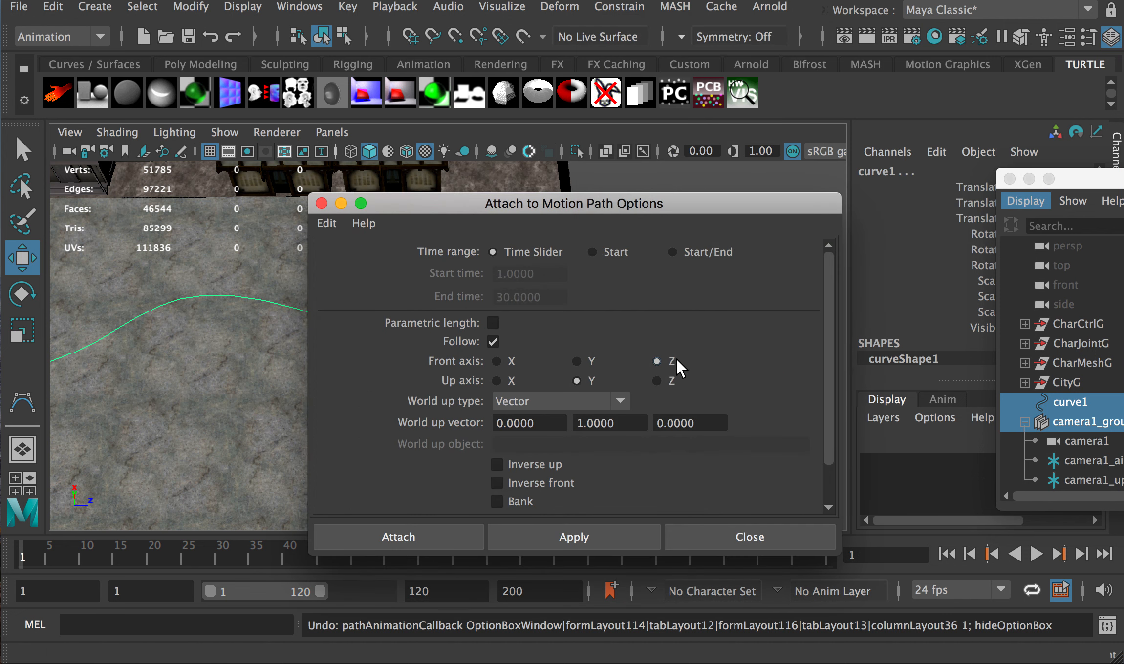
pyautogui.scroll(-3, 824, 332)
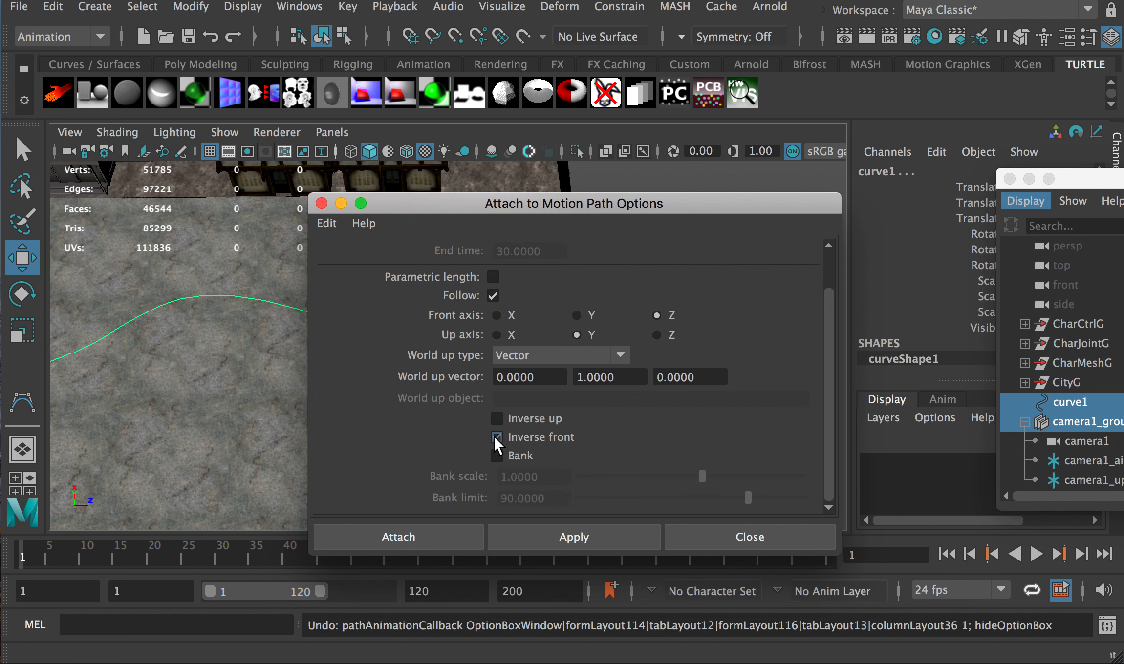
pyautogui.moveTo(592, 209); pyautogui.dragTo(918, 420)
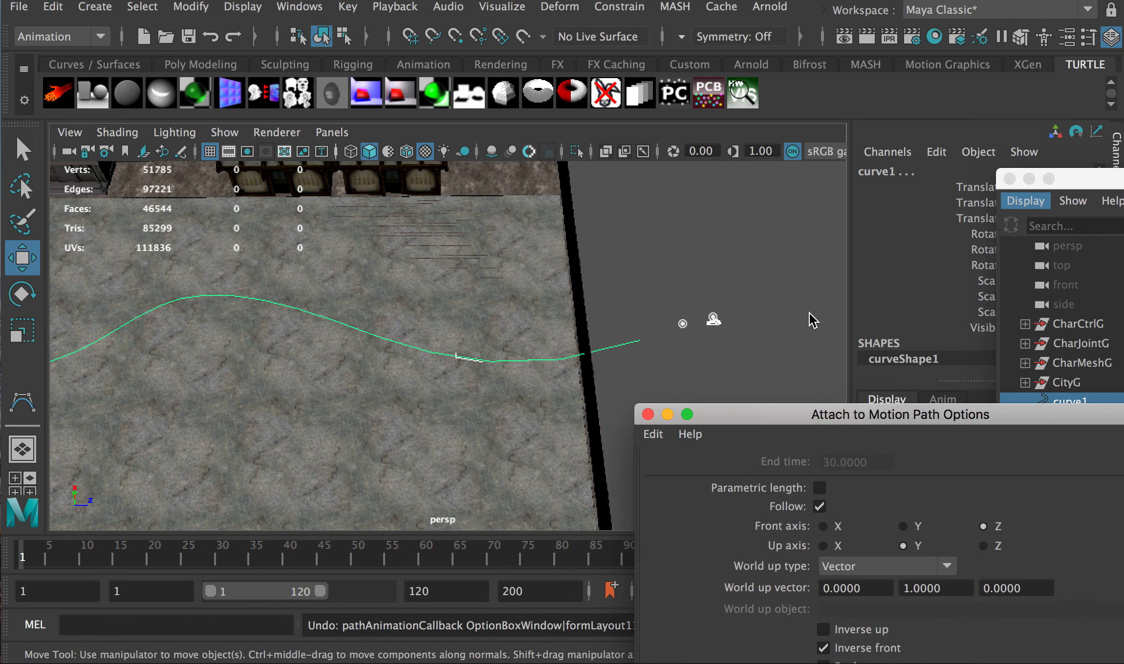
pyautogui.moveTo(732, 414); pyautogui.dragTo(559, 85)
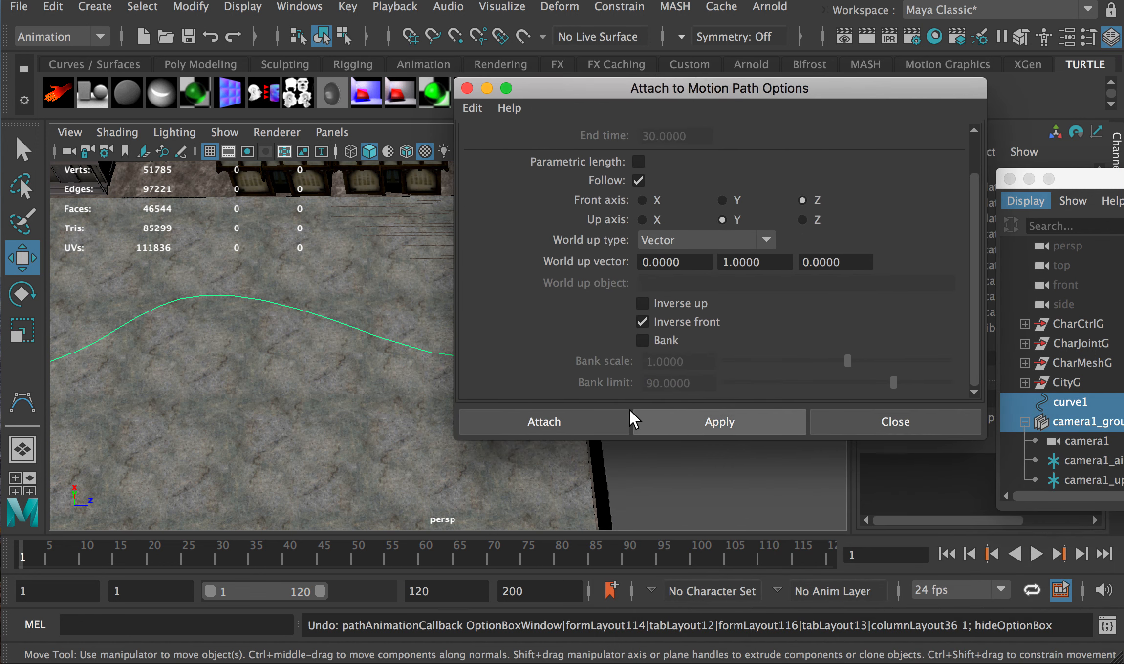
pyautogui.click(556, 423)
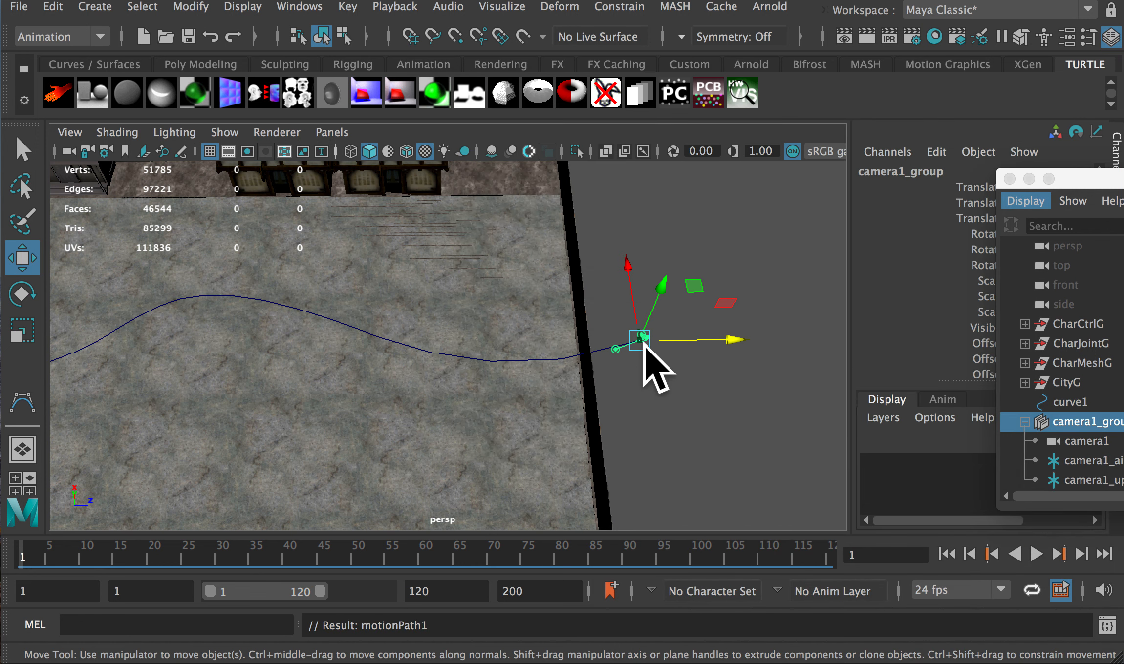
# Preview the reversed rig, rewind to frame 1, and split into camera1 and perspective panels
pyautogui.click(1036, 555)
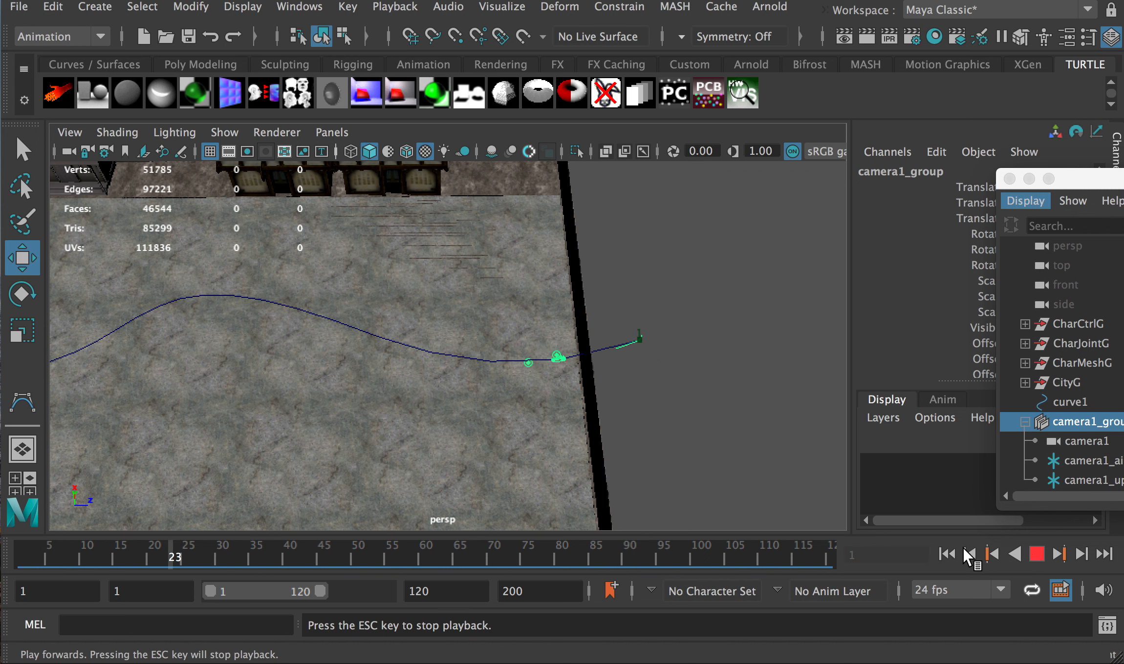
pyautogui.press('Escape')
pyautogui.moveTo(56, 551); pyautogui.dragTo(22, 548)
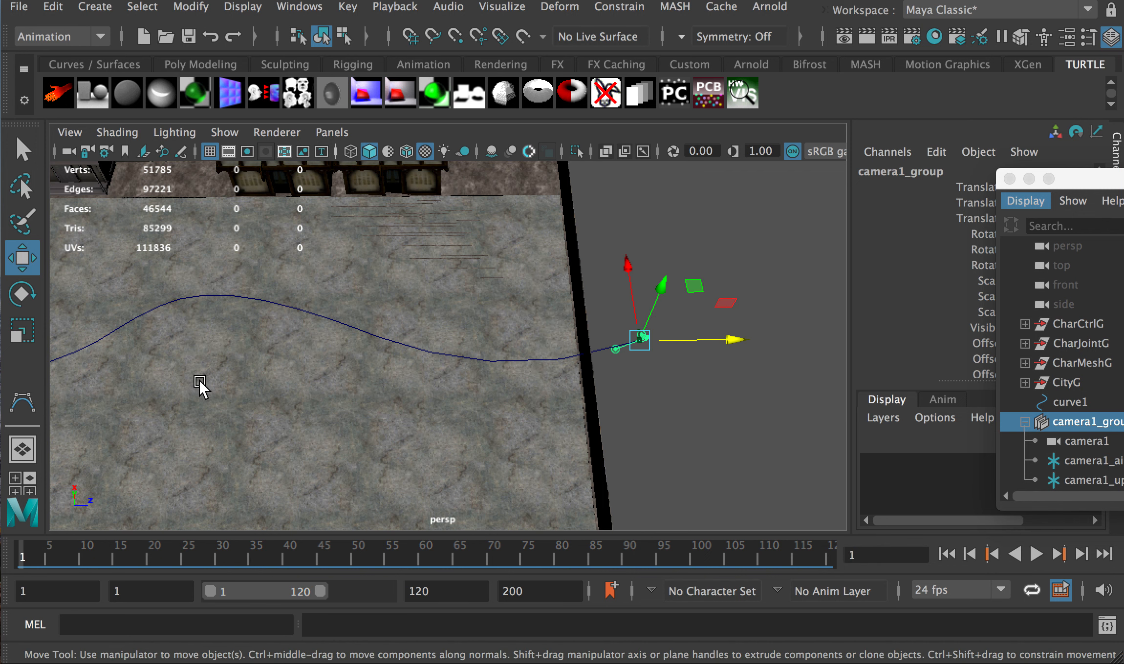
pyautogui.press('space')
pyautogui.press('space')
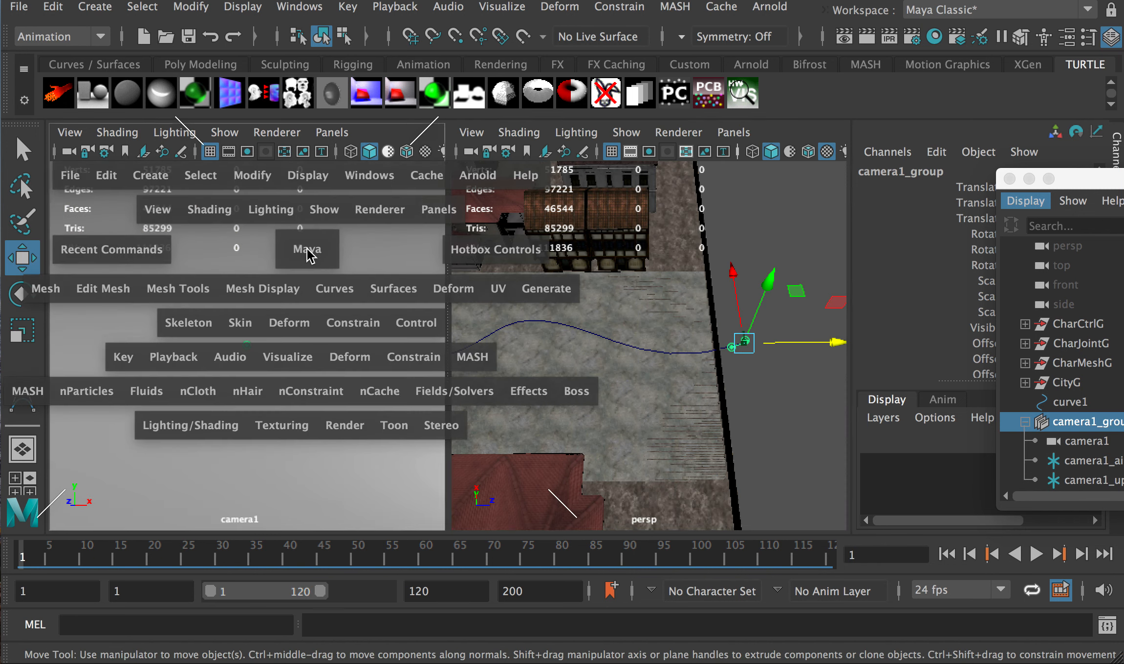
# Show camera1's view textured and maximised, and play the shot to frame 105
pyautogui.press('6')
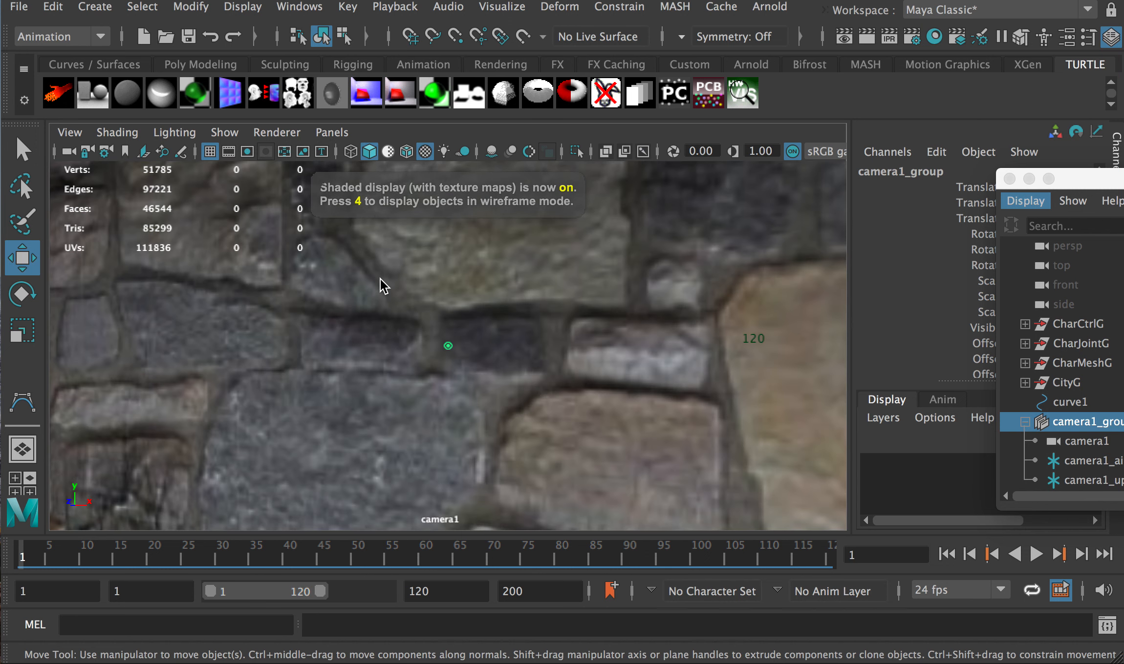
pyautogui.press('space')
pyautogui.press('space')
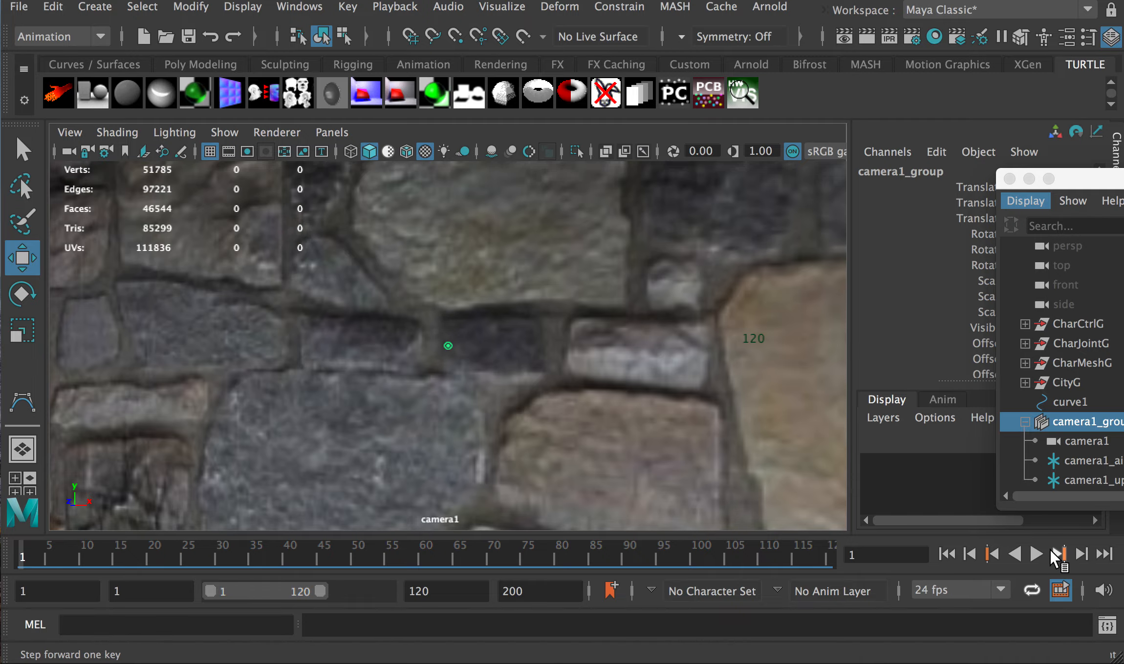
pyautogui.click(1036, 555)
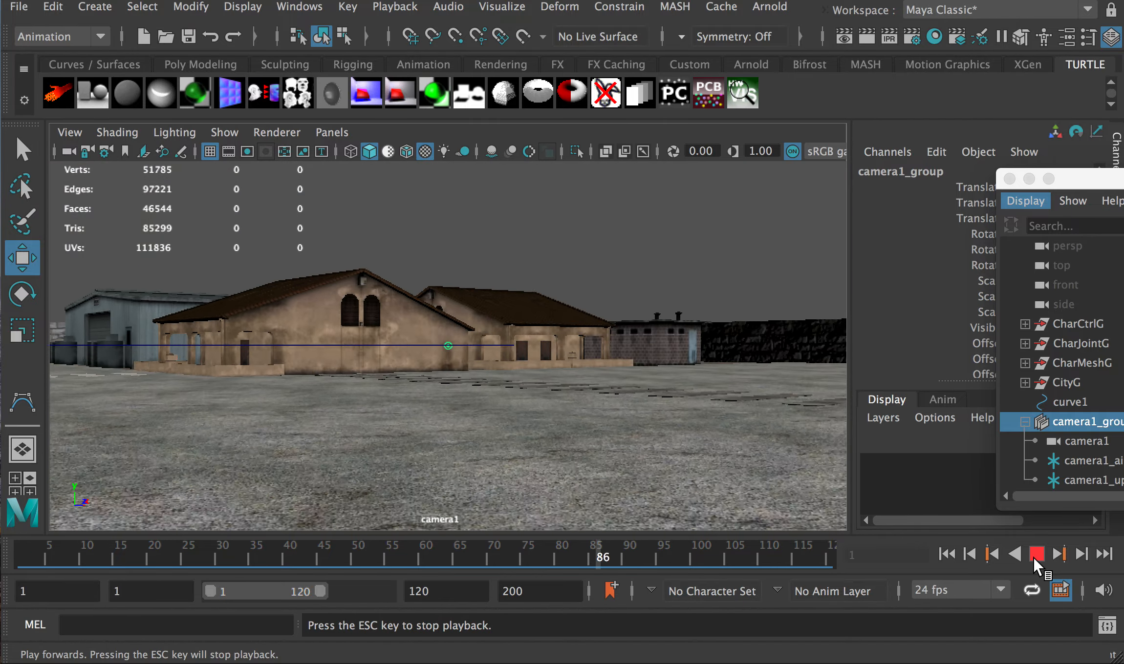
pyautogui.click(1035, 557)
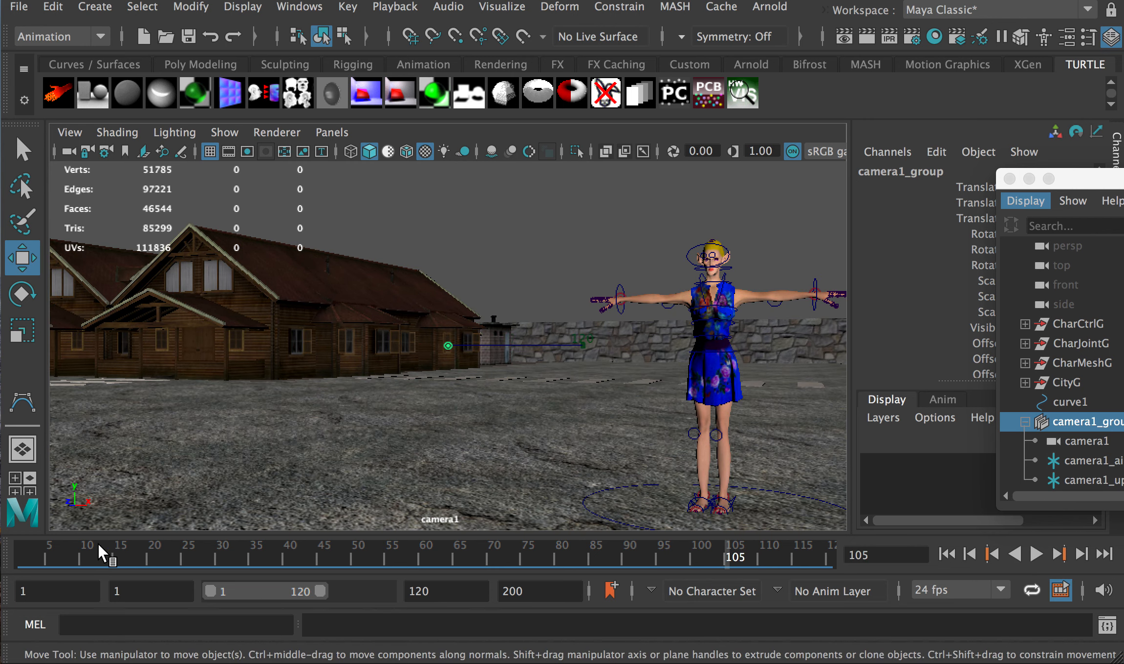
# Scrub to frame 19, replay briefly to frame 20, then rewind to frame 1
pyautogui.moveTo(35, 547); pyautogui.dragTo(249, 573)
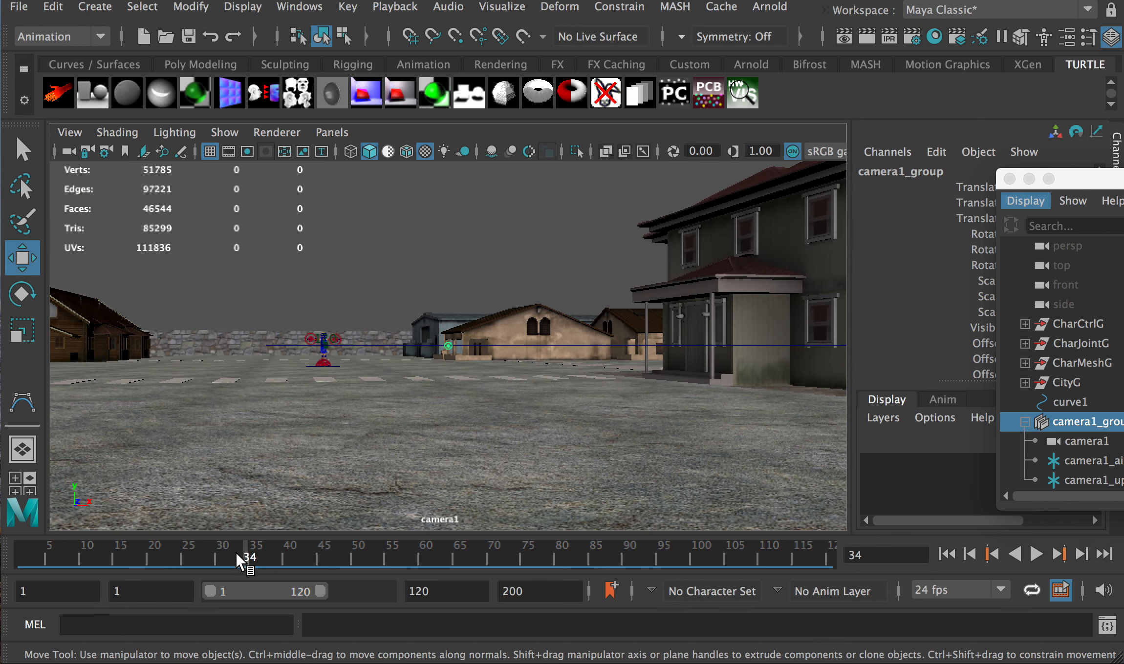
pyautogui.hotkey('alt', 'v')
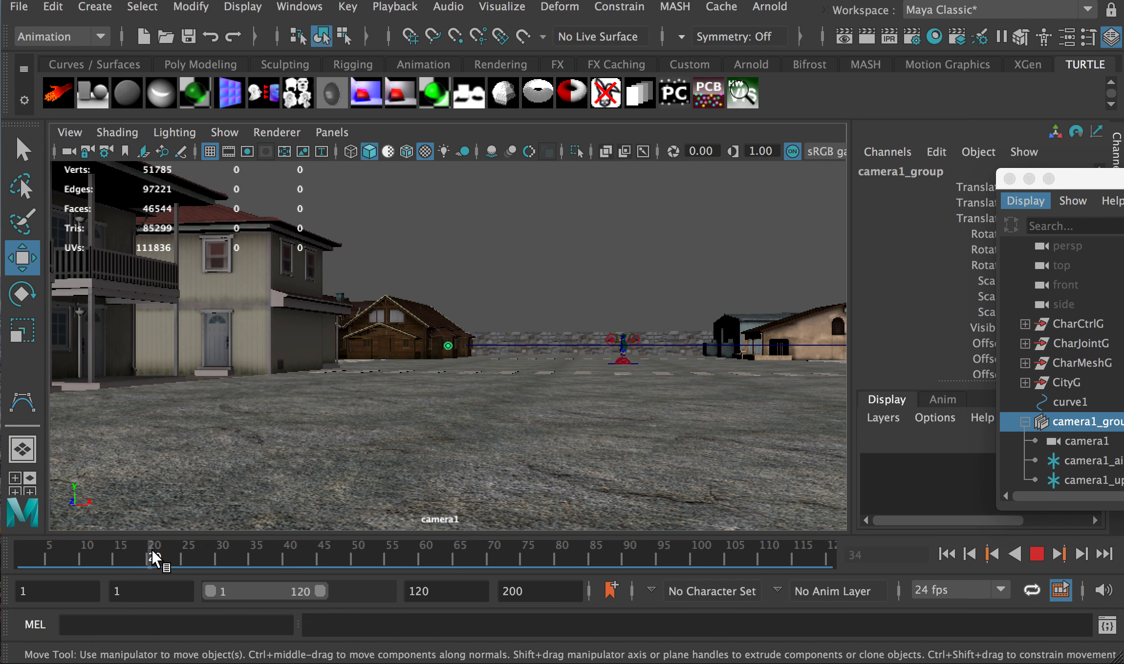
pyautogui.click(152, 553)
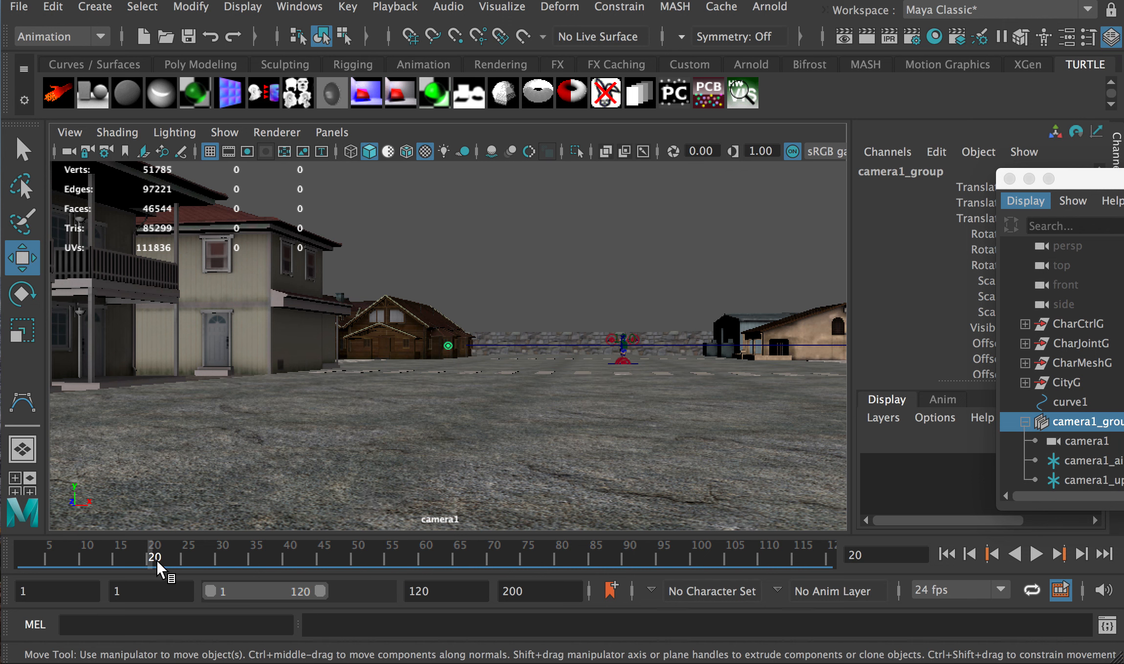
pyautogui.moveTo(86, 557); pyautogui.dragTo(4, 559)
# Maximise the perspective view, select camera1_aim in the Outliner, and undo an attempted unparent
pyautogui.press('space')
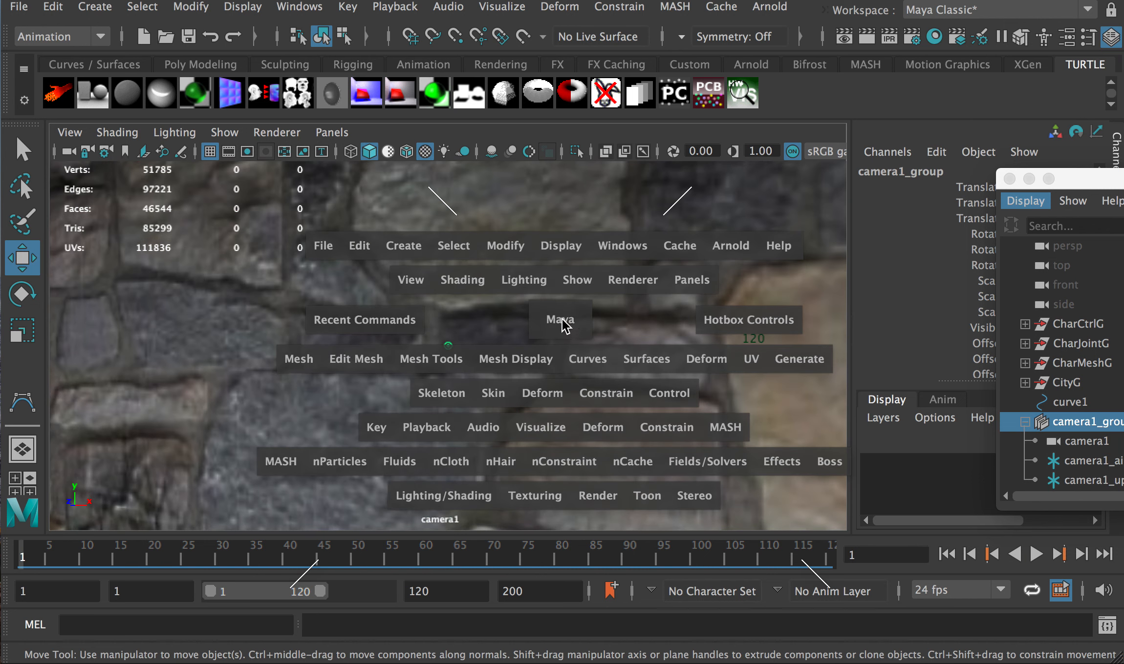
pyautogui.press('space')
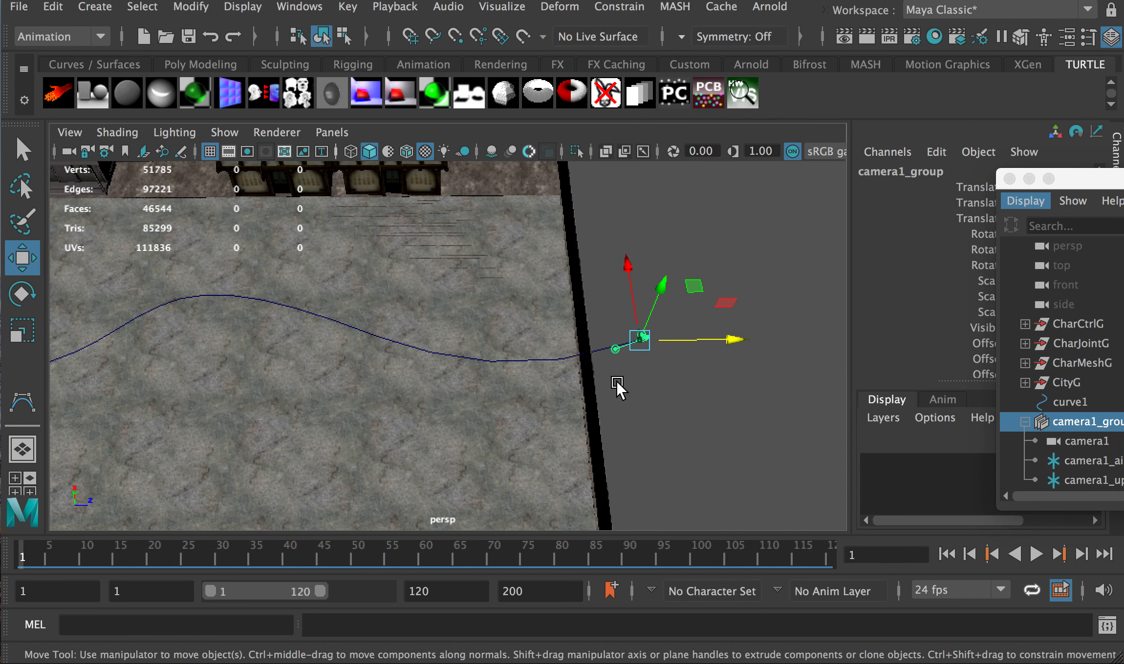
pyautogui.moveTo(1099, 178); pyautogui.dragTo(935, 143)
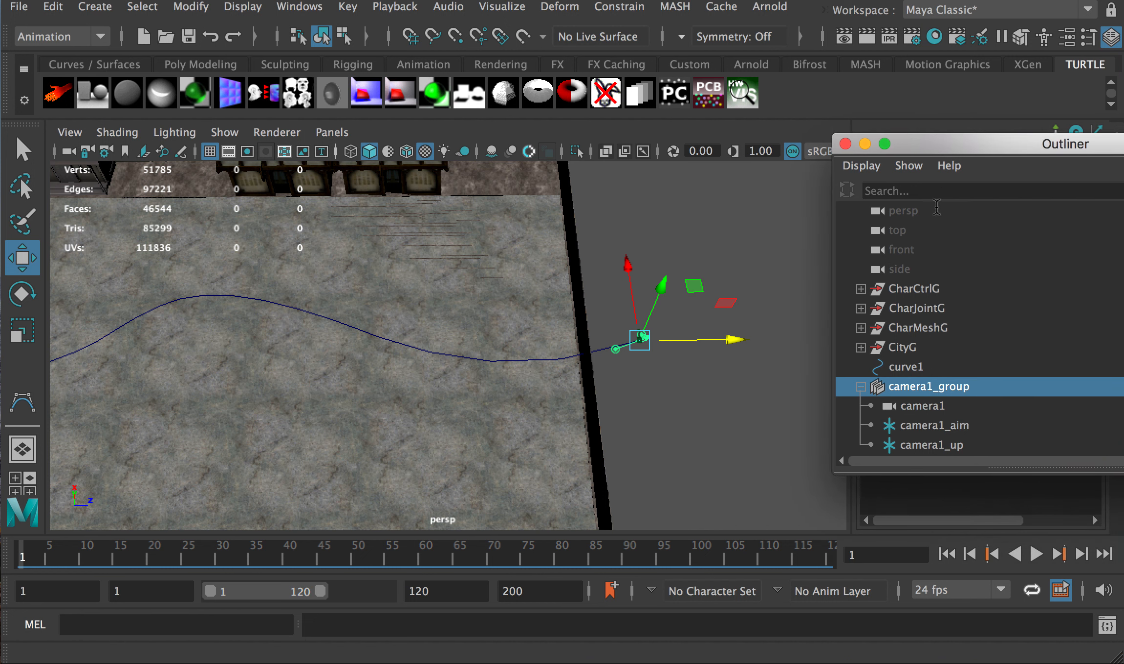
pyautogui.click(948, 426)
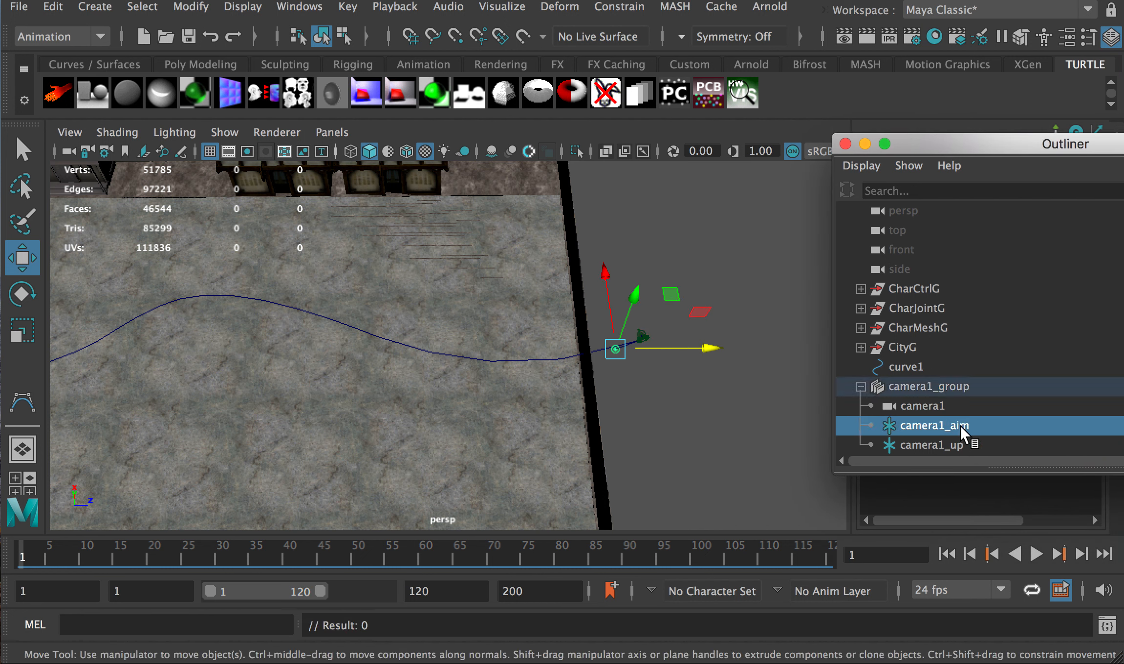
pyautogui.click(919, 410)
pyautogui.click(942, 426)
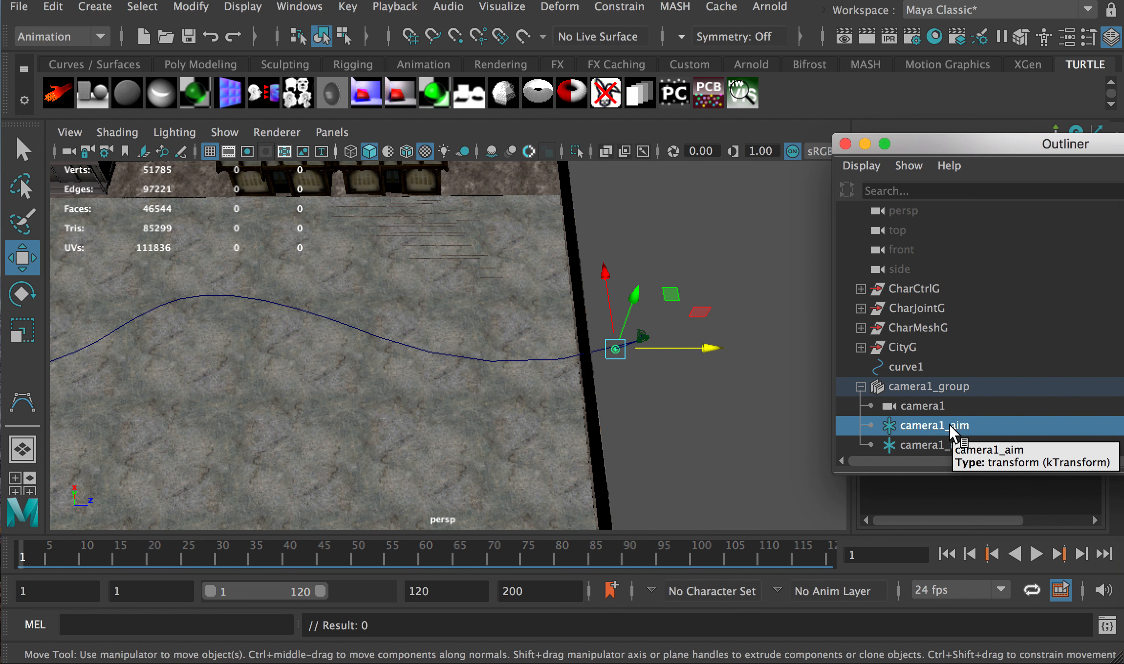
pyautogui.hotkey('shift', 'p')
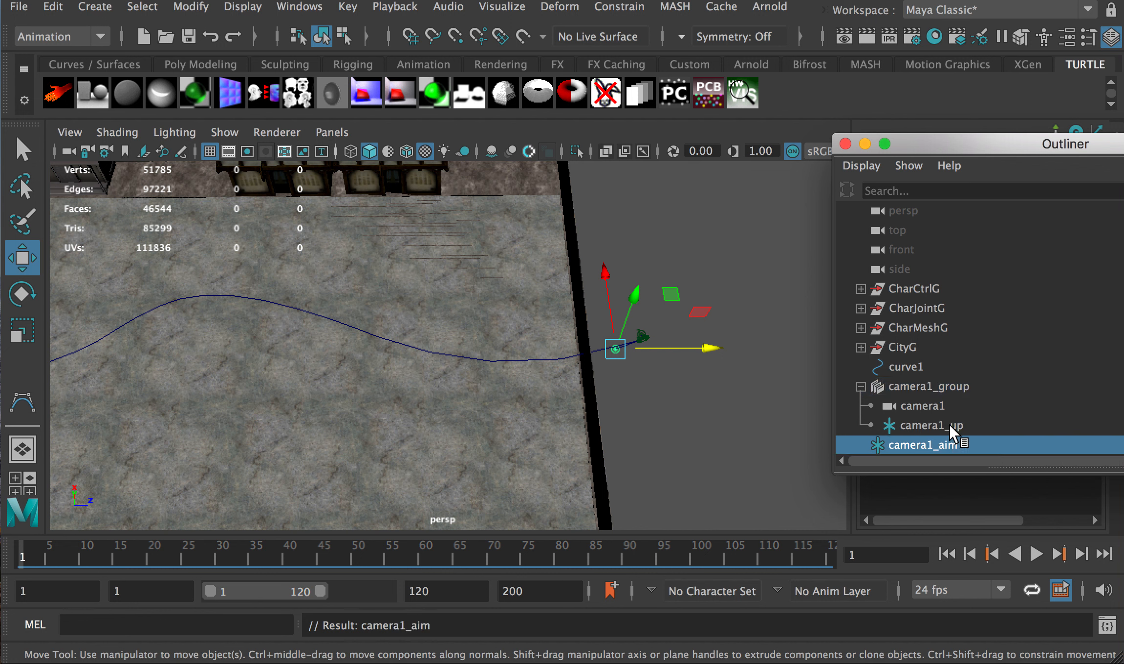
pyautogui.press('super+z')
# Drag camera1_aim out of camera1_group to world level and collapse camera1_group
pyautogui.click(941, 408)
pyautogui.click(942, 421)
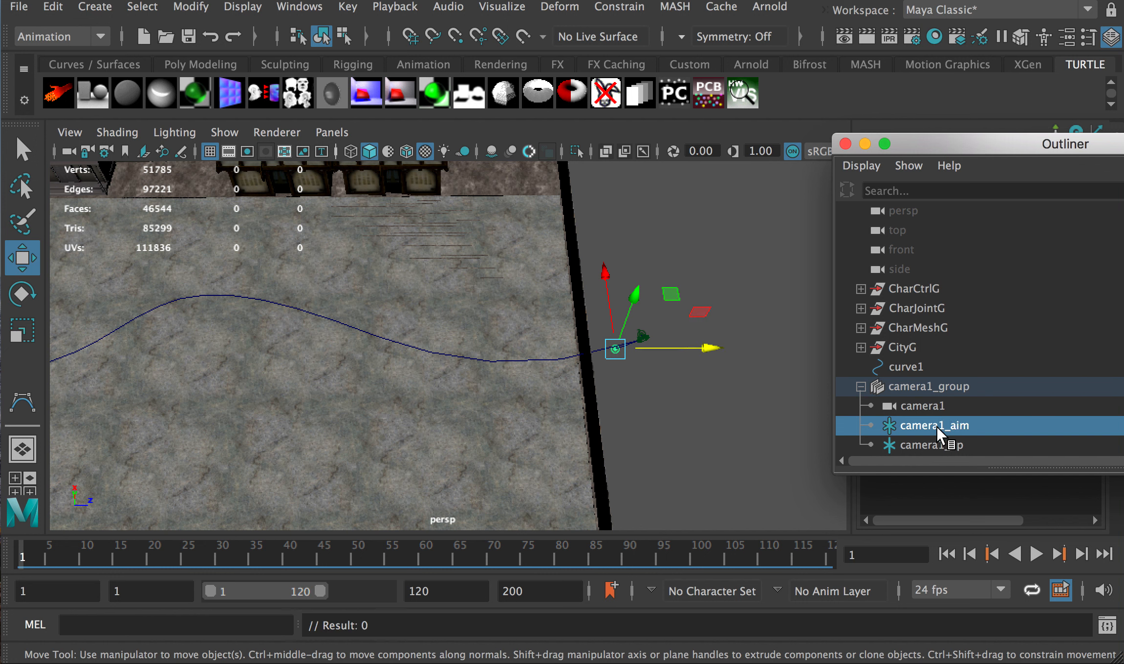
pyautogui.moveTo(938, 429); pyautogui.dragTo(897, 375)
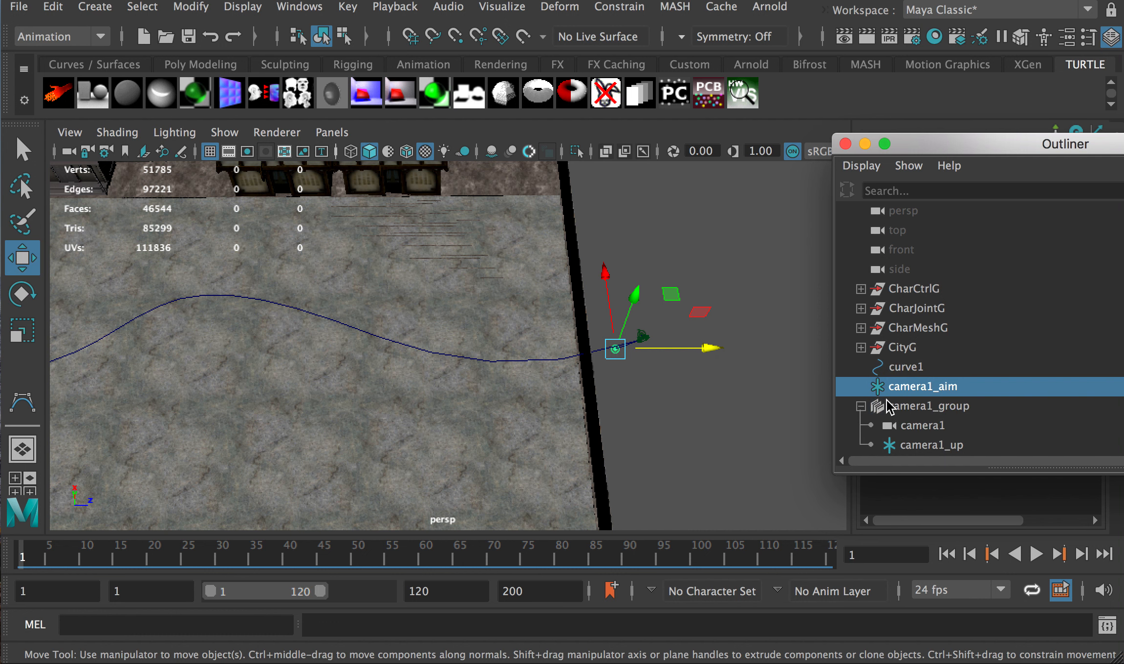
pyautogui.click(862, 406)
pyautogui.click(906, 367)
pyautogui.click(918, 387)
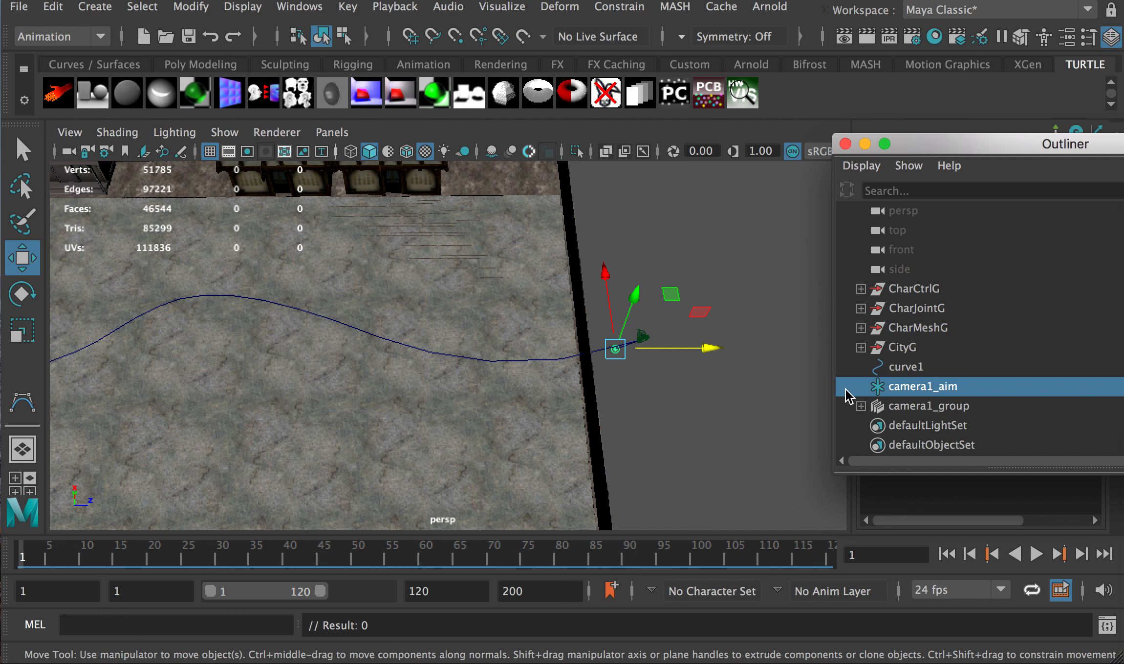
pyautogui.scroll(-3, 667, 386)
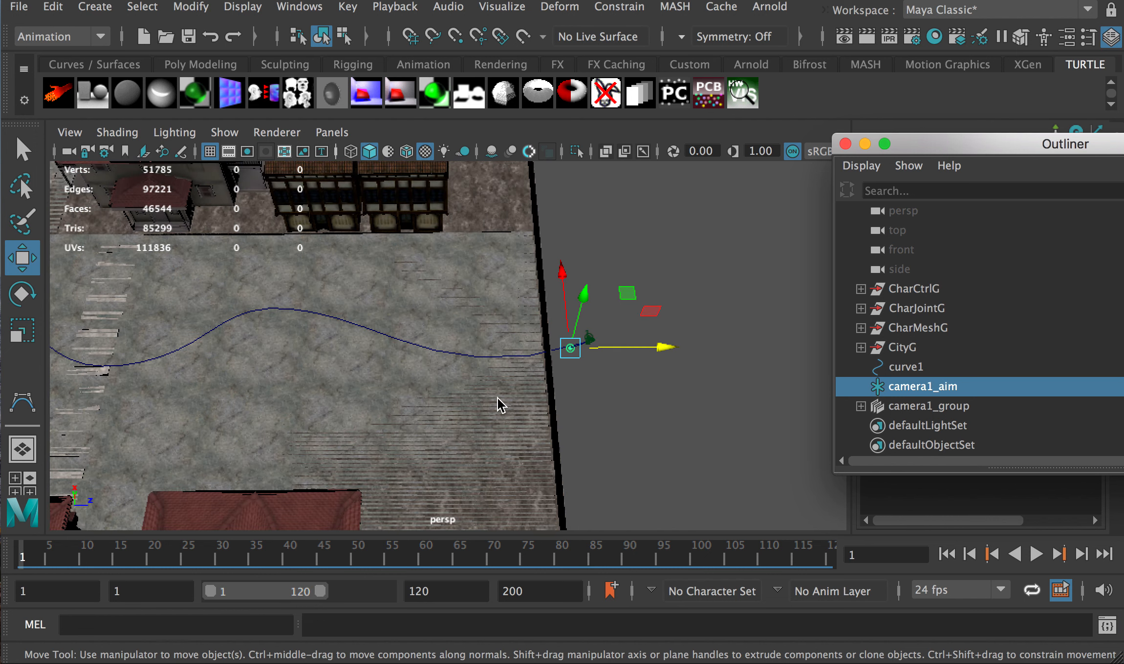
# Move camera1_aim across the street toward the character
pyautogui.keyDown('alt'); pyautogui.moveTo(498, 399); pyautogui.dragTo(610, 401, button='middle'); pyautogui.keyUp('alt')
pyautogui.moveTo(799, 348); pyautogui.dragTo(271, 376)
pyautogui.keyDown('alt'); pyautogui.moveTo(271, 376); pyautogui.dragTo(569, 410, button='middle'); pyautogui.keyUp('alt')
pyautogui.moveTo(576, 371); pyautogui.dragTo(332, 368)
pyautogui.press('a')
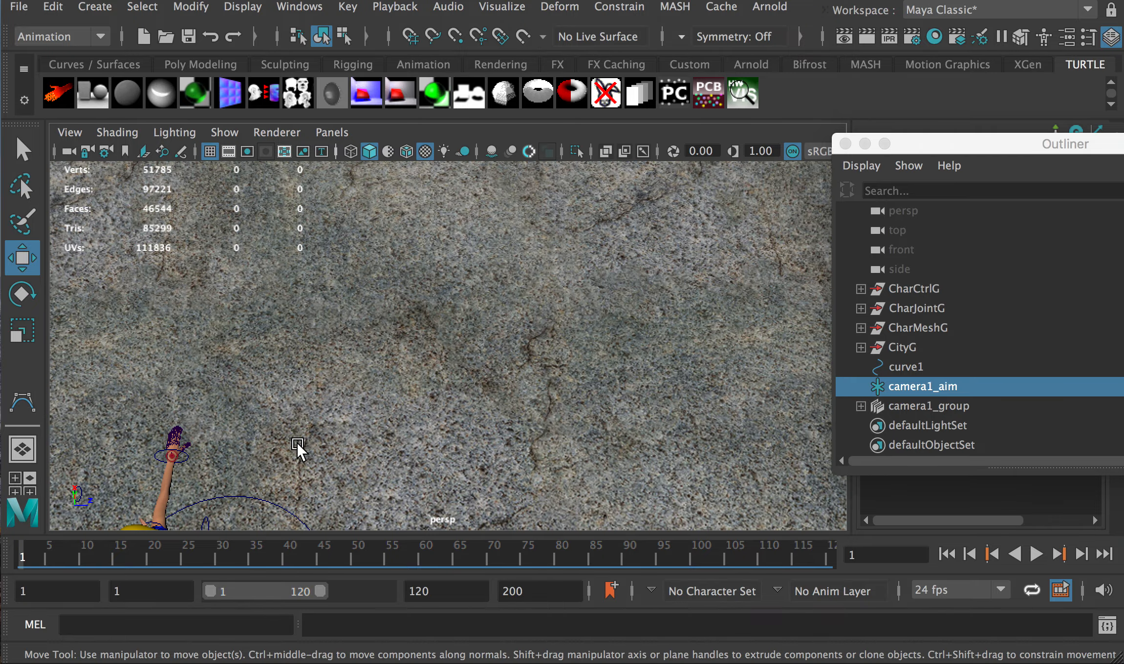
pyautogui.moveTo(301, 454)
pyautogui.keyDown('alt'); pyautogui.mouseDown(button='middle')
pyautogui.moveTo(301, 424)
pyautogui.moveTo(381, 213)
pyautogui.moveTo(390, 247)
pyautogui.mouseUp(button='middle'); pyautogui.keyUp('alt')
pyautogui.keyDown('alt'); pyautogui.moveTo(356, 327); pyautogui.dragTo(366, 265, button='middle'); pyautogui.keyUp('alt')
pyautogui.moveTo(241, 414)
pyautogui.mouseDown()
pyautogui.moveTo(259, 284)
pyautogui.moveTo(221, 200)
pyautogui.mouseUp()
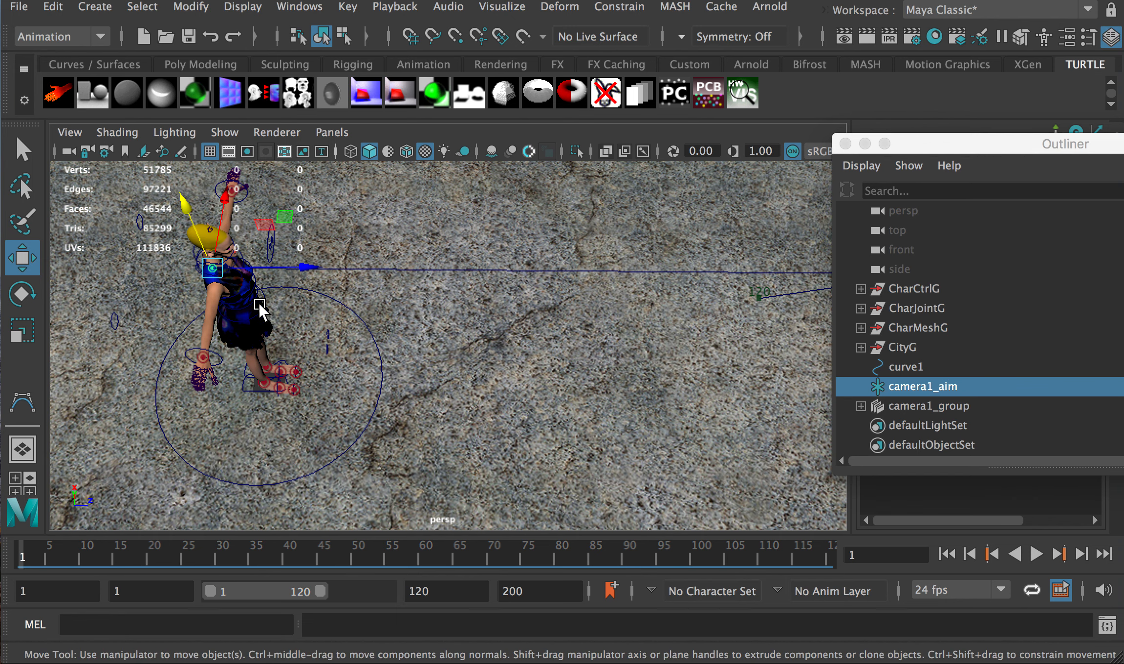
# Lower camera1_aim onto the character's head and parent it under the head control
pyautogui.keyDown('alt'); pyautogui.moveTo(308, 329); pyautogui.dragTo(261, 341); pyautogui.keyUp('alt')
pyautogui.keyDown('alt'); pyautogui.moveTo(363, 398); pyautogui.dragTo(262, 343, button='middle'); pyautogui.keyUp('alt')
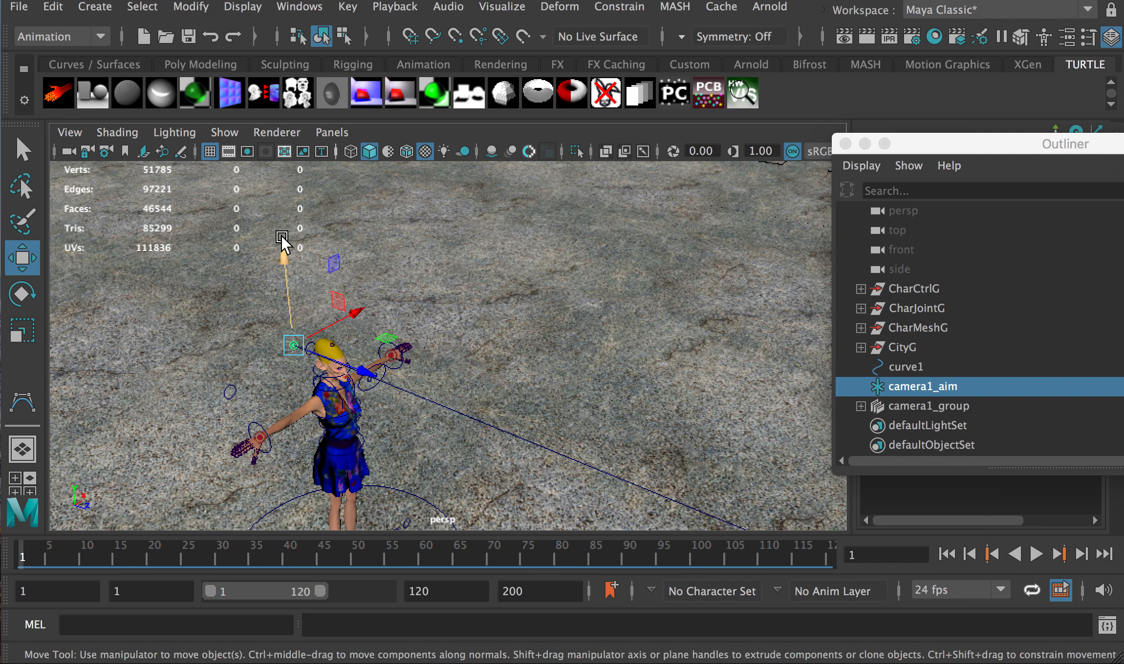
pyautogui.moveTo(283, 244); pyautogui.dragTo(287, 284)
pyautogui.moveTo(360, 342); pyautogui.dragTo(383, 329)
pyautogui.scroll(5, 328, 380)
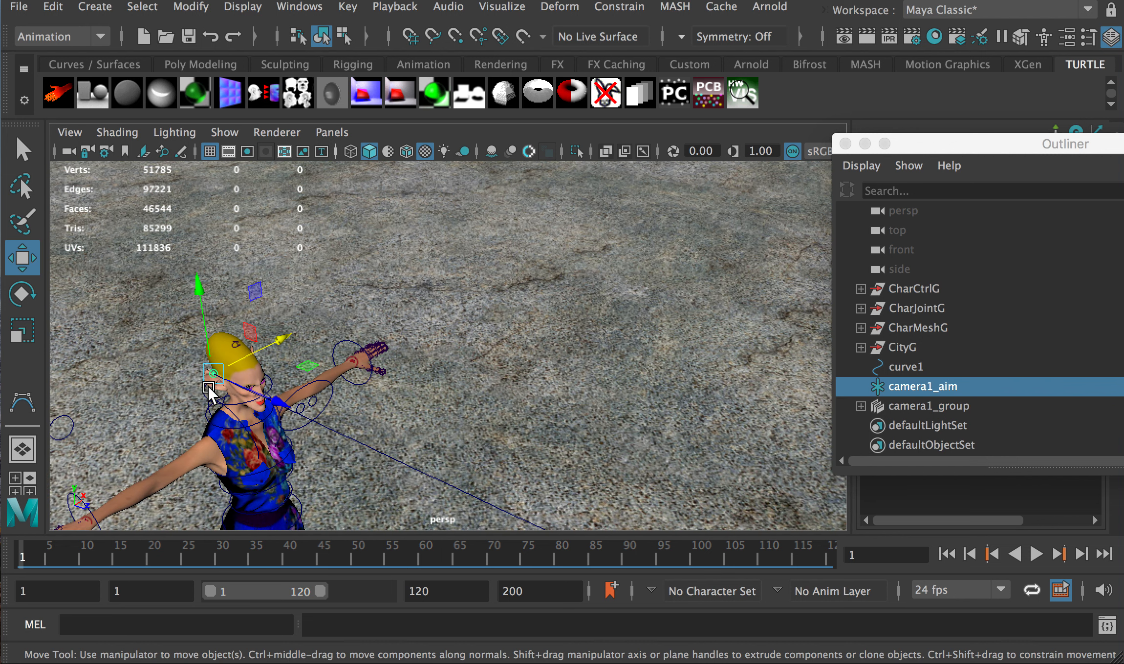
pyautogui.scroll(2, 219, 382)
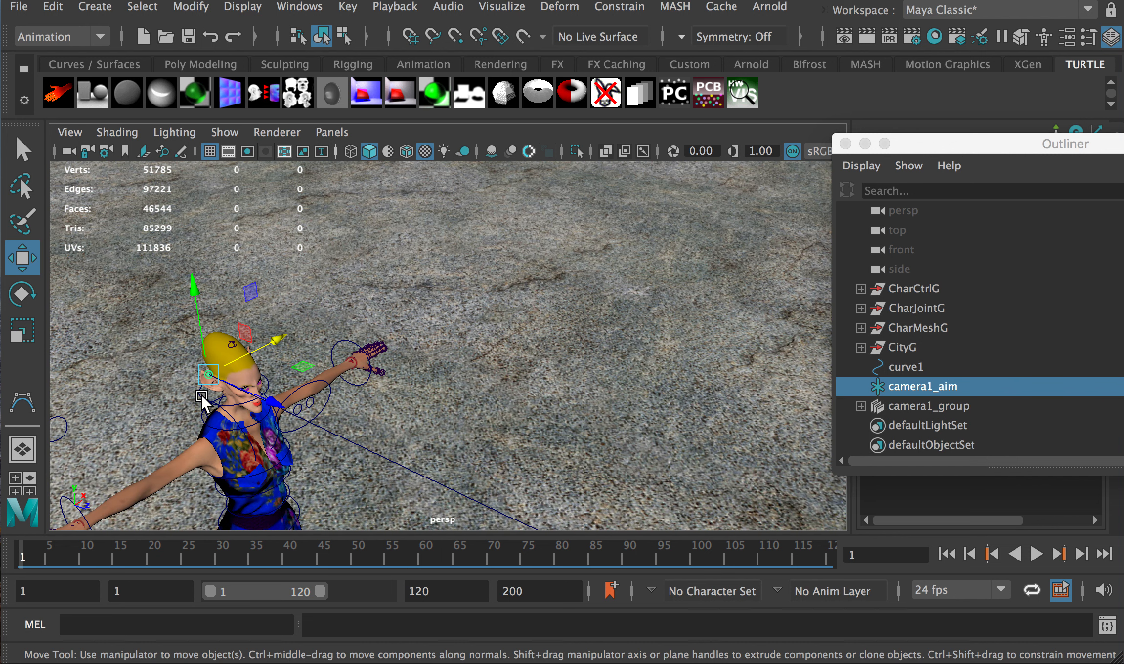
pyautogui.keyDown('shift'); pyautogui.click(200, 403); pyautogui.keyUp('shift')
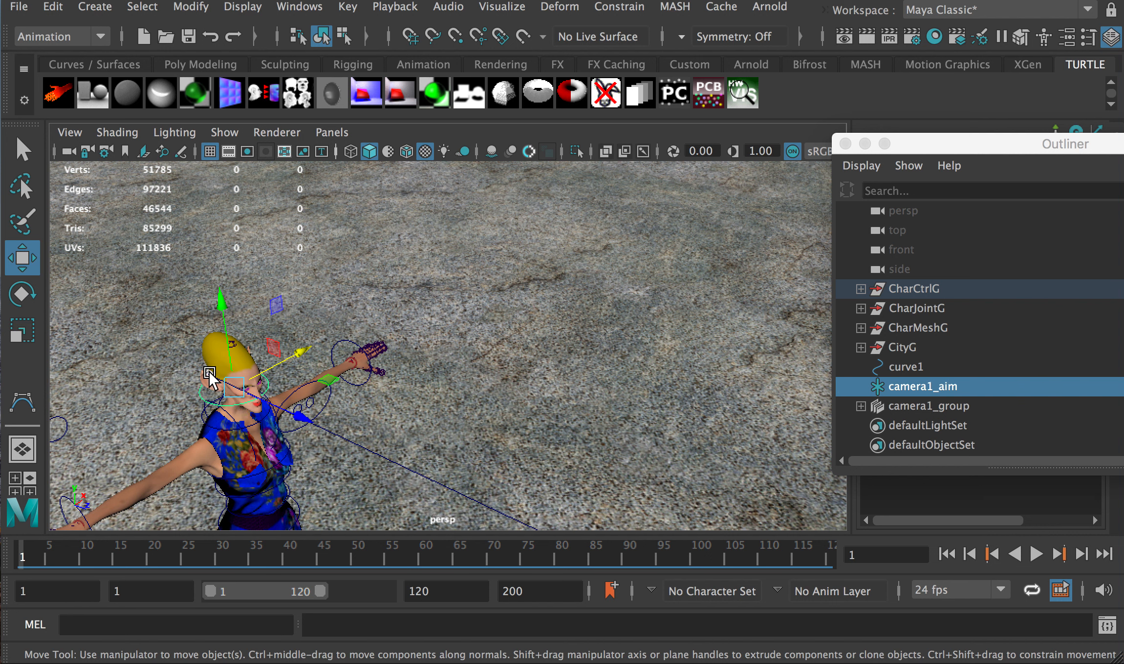
pyautogui.press('p')
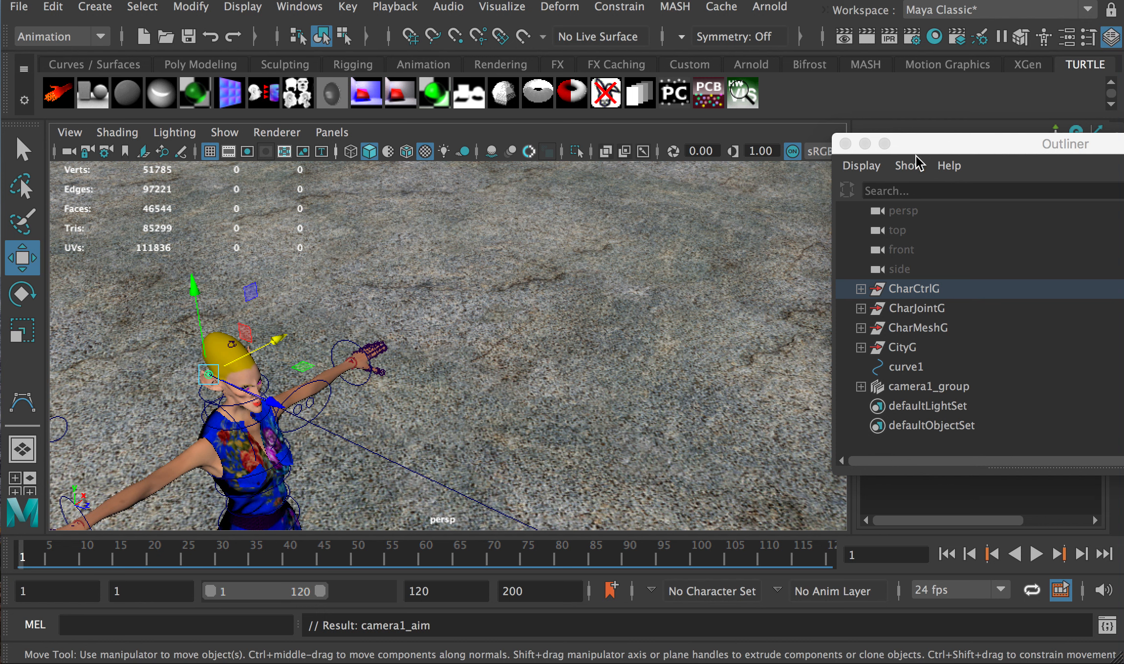
# Expand CharCtrlG to confirm camera1_aim under Head_Ctrl in the Spine–Neck–Head chain, then reselect it
pyautogui.moveTo(941, 144); pyautogui.dragTo(734, 150)
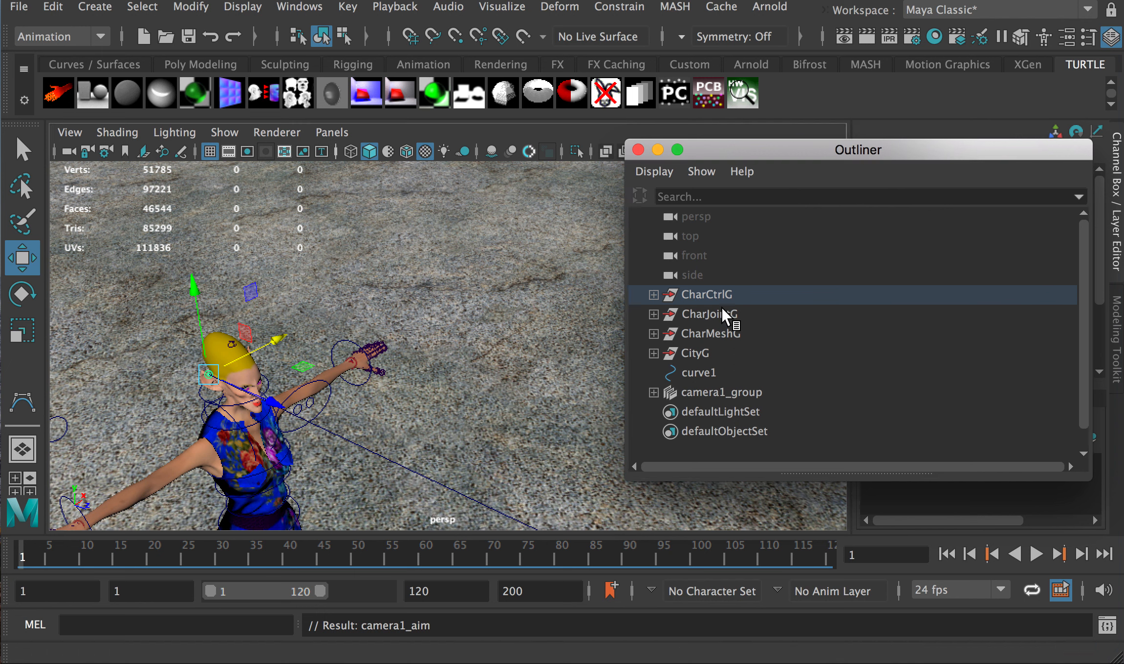
pyautogui.press('f')
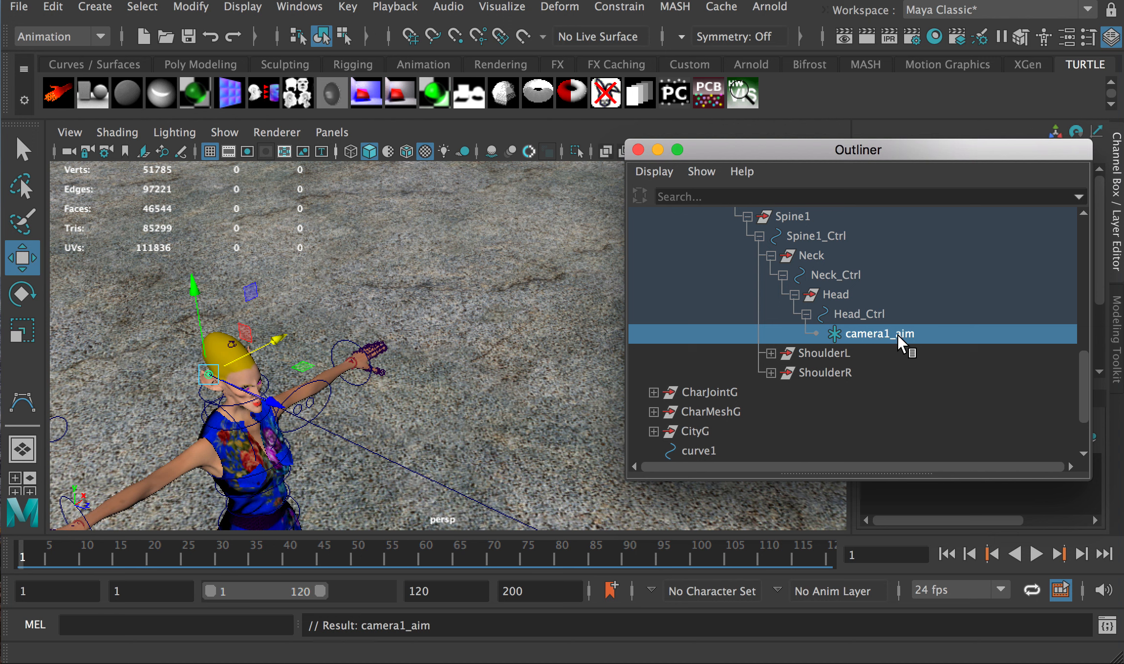
pyautogui.click(859, 315)
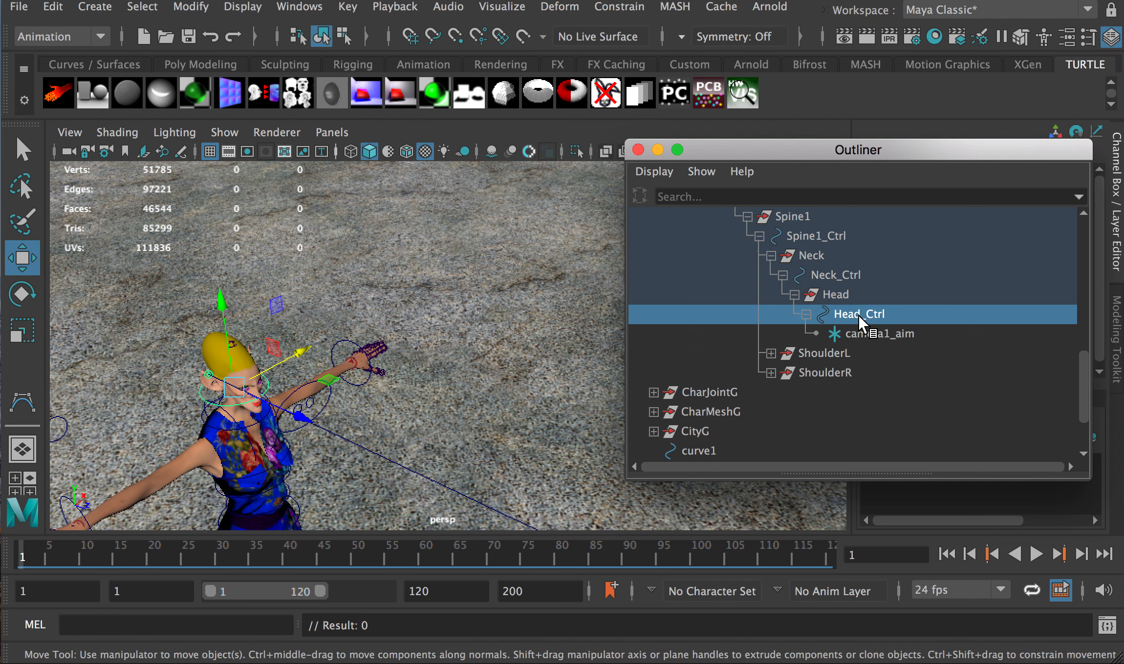
pyautogui.scroll(-3, 859, 317)
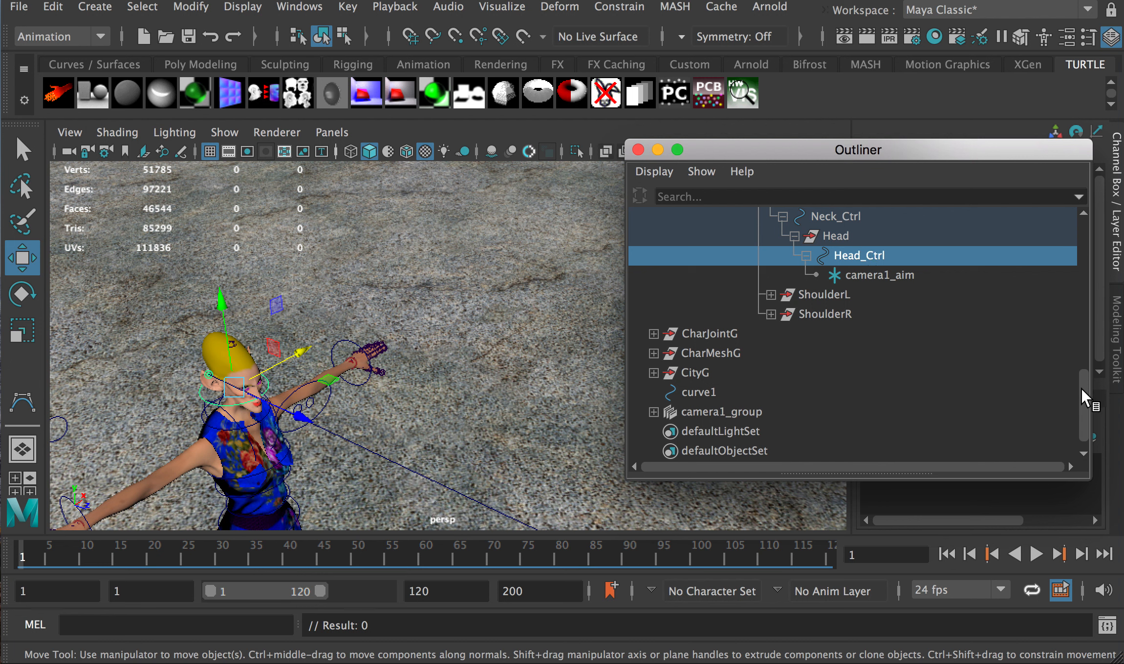
pyautogui.moveTo(1081, 388); pyautogui.dragTo(887, 340)
pyautogui.click(850, 337)
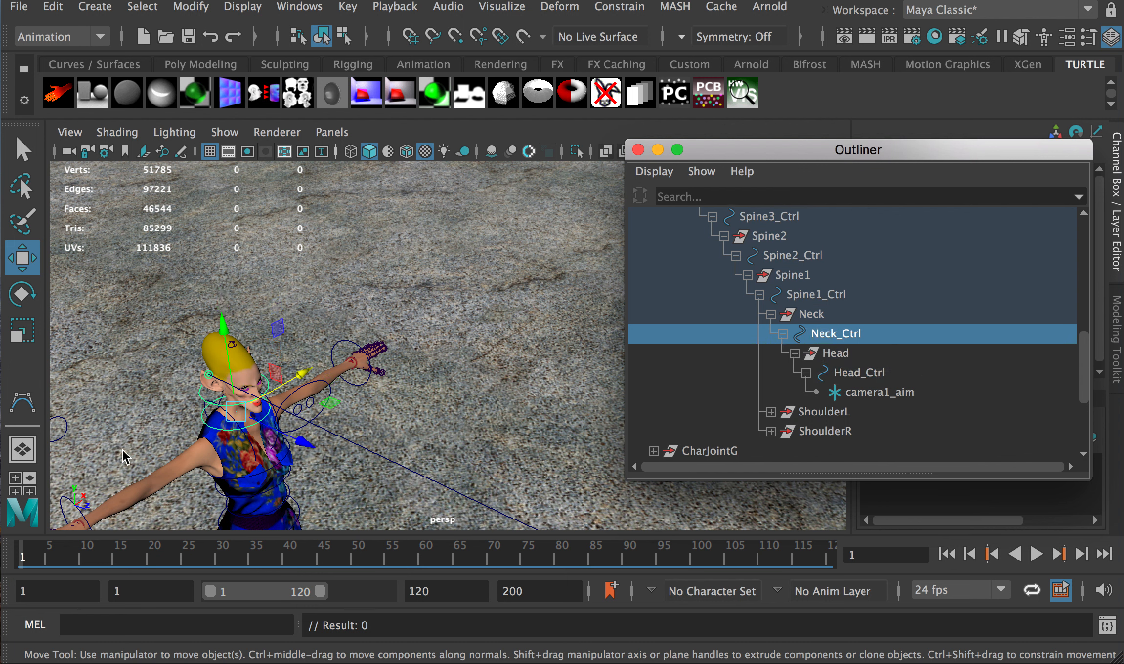
pyautogui.click(799, 295)
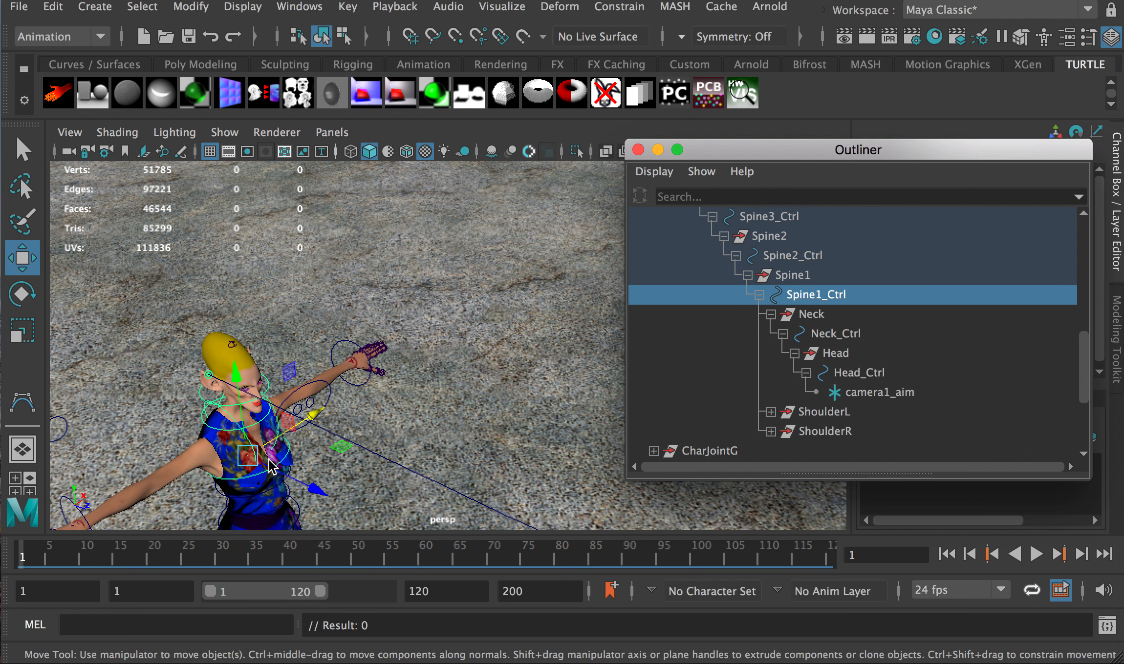
pyautogui.click(777, 255)
pyautogui.click(852, 395)
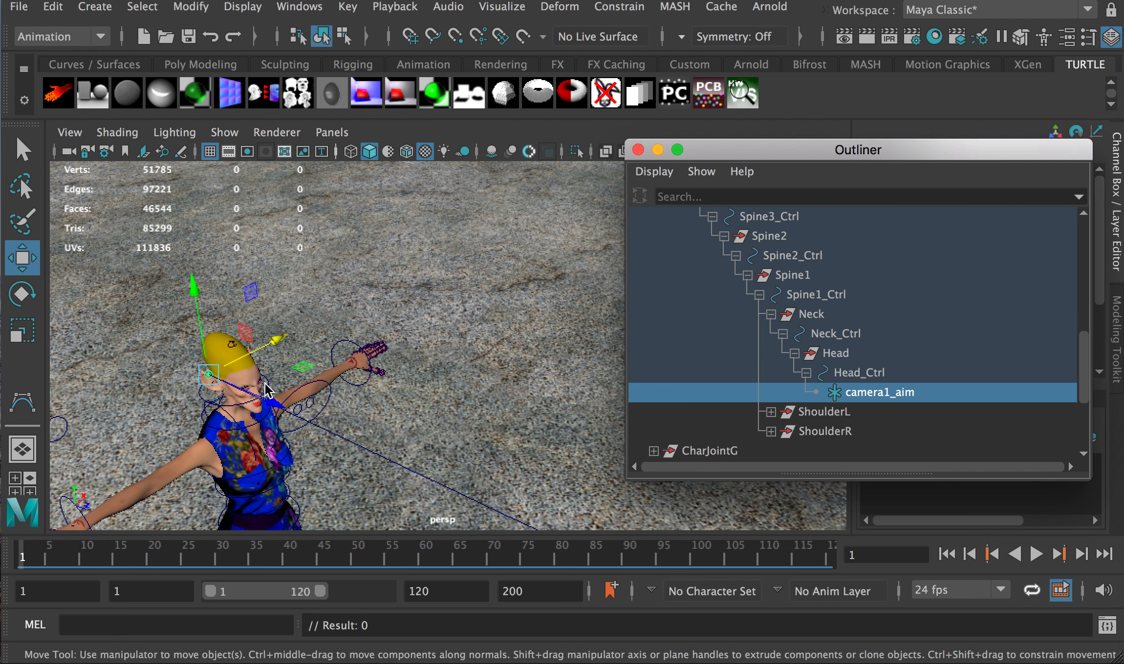
# Set camera1_aim's Translate X, Y and Z to 0 in the Channel Box
pyautogui.moveTo(841, 139); pyautogui.dragTo(647, 331)
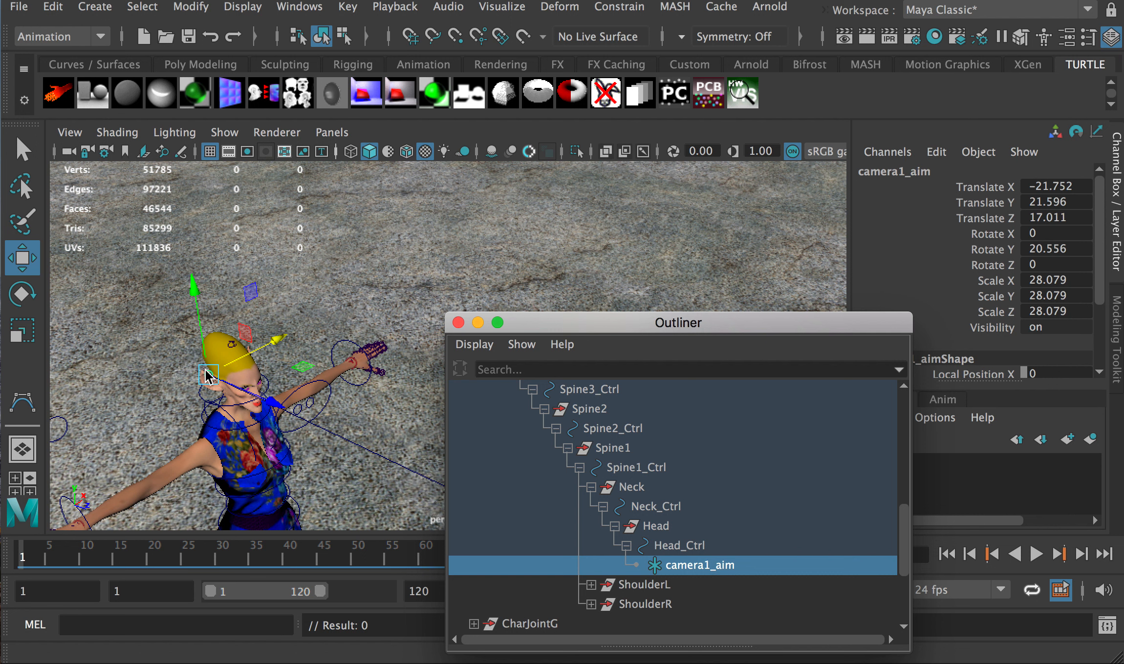
pyautogui.click(1064, 186)
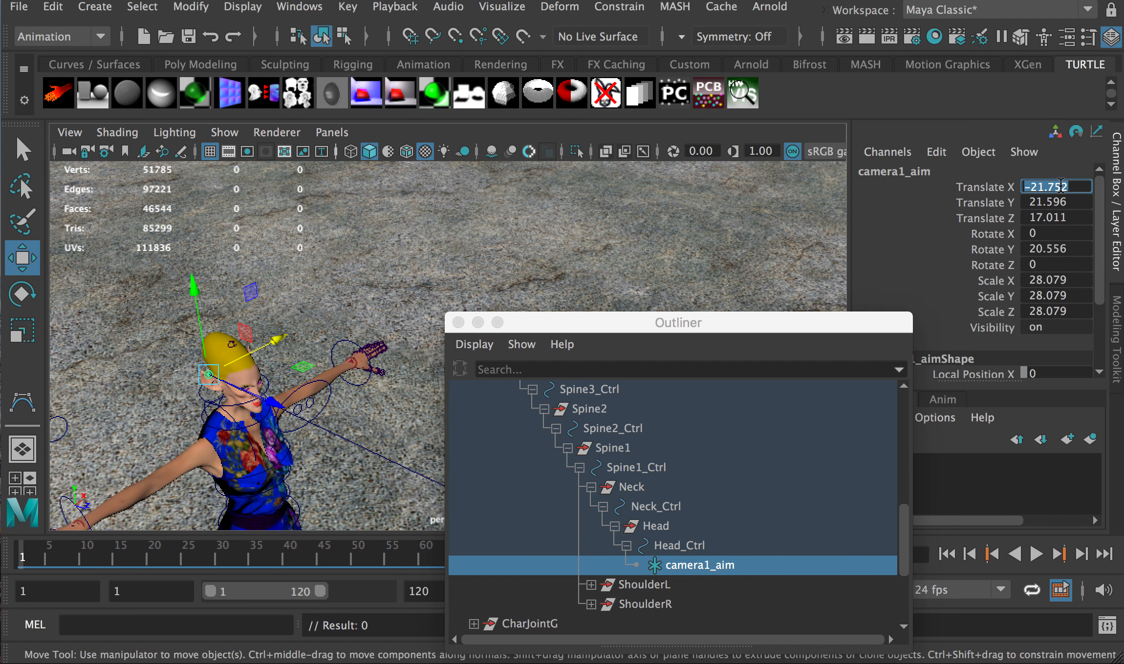
pyautogui.write('0')
pyautogui.click(1056, 202)
pyautogui.write('0')
pyautogui.click(1054, 219)
pyautogui.write('0')
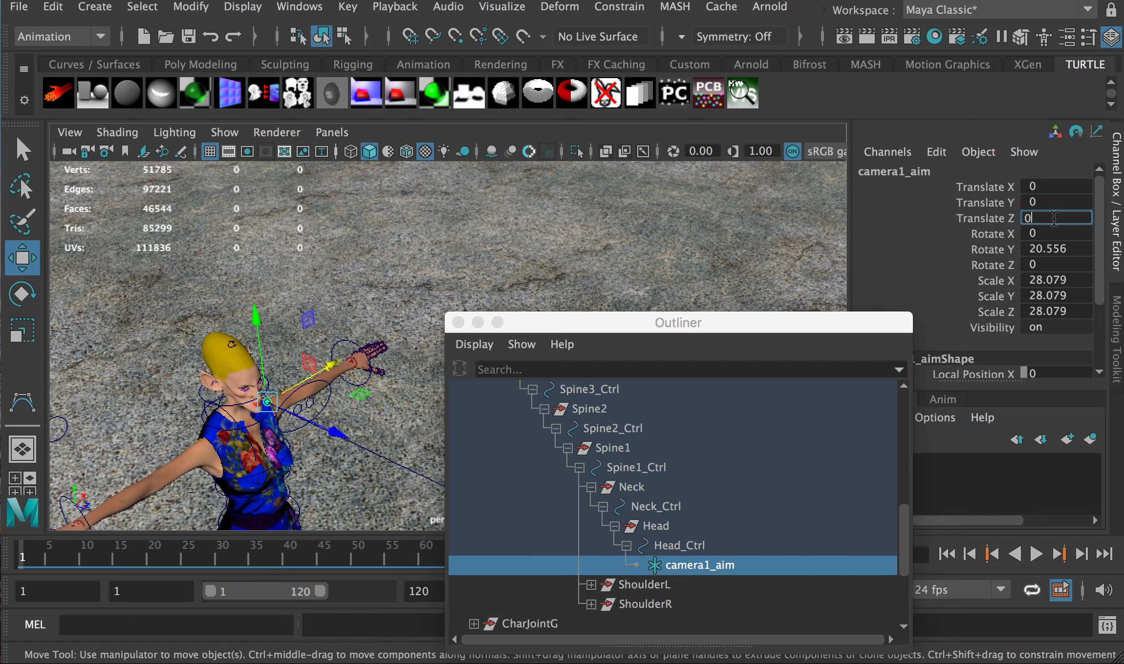
pyautogui.press('Return')
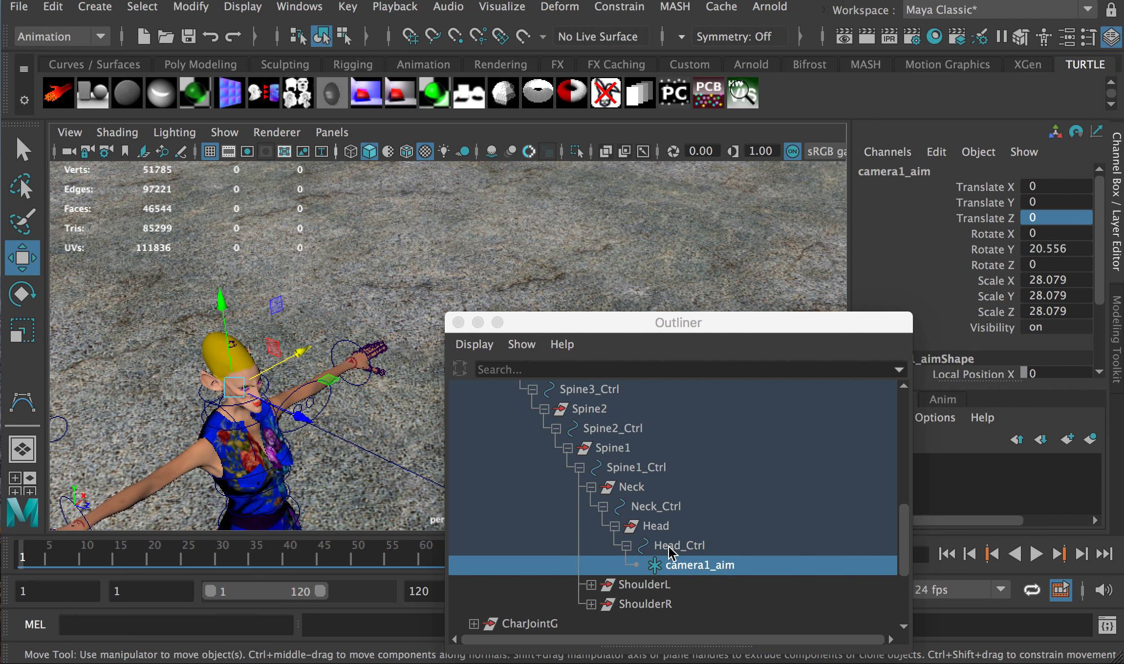
# Unparent camera1_aim from Head_Ctrl to world level and collapse CharCtrlG
pyautogui.moveTo(607, 326); pyautogui.dragTo(608, 663)
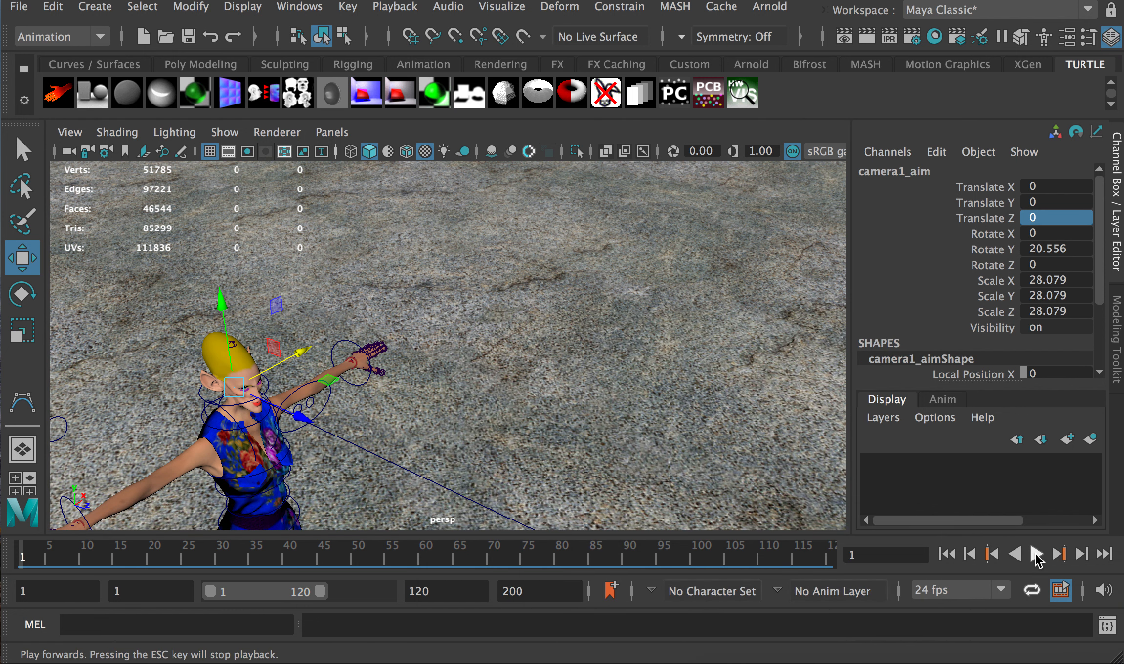
pyautogui.moveTo(848, 662); pyautogui.dragTo(827, 203)
pyautogui.hotkey('shift', 'p')
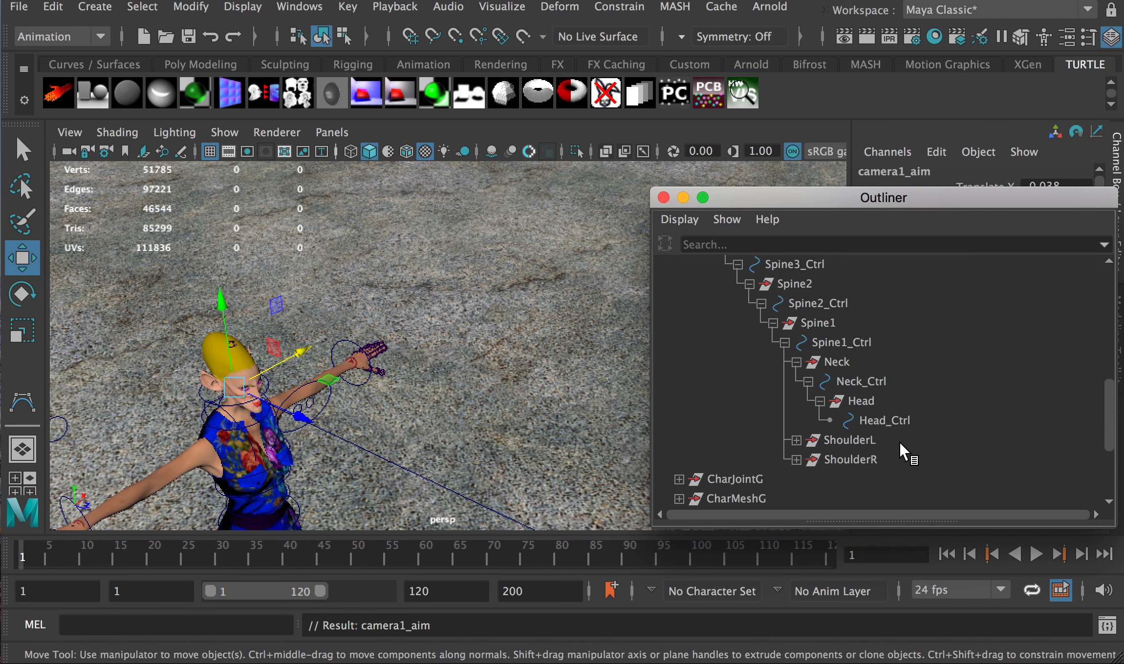
pyautogui.scroll(7, 782, 369)
pyautogui.click(678, 342)
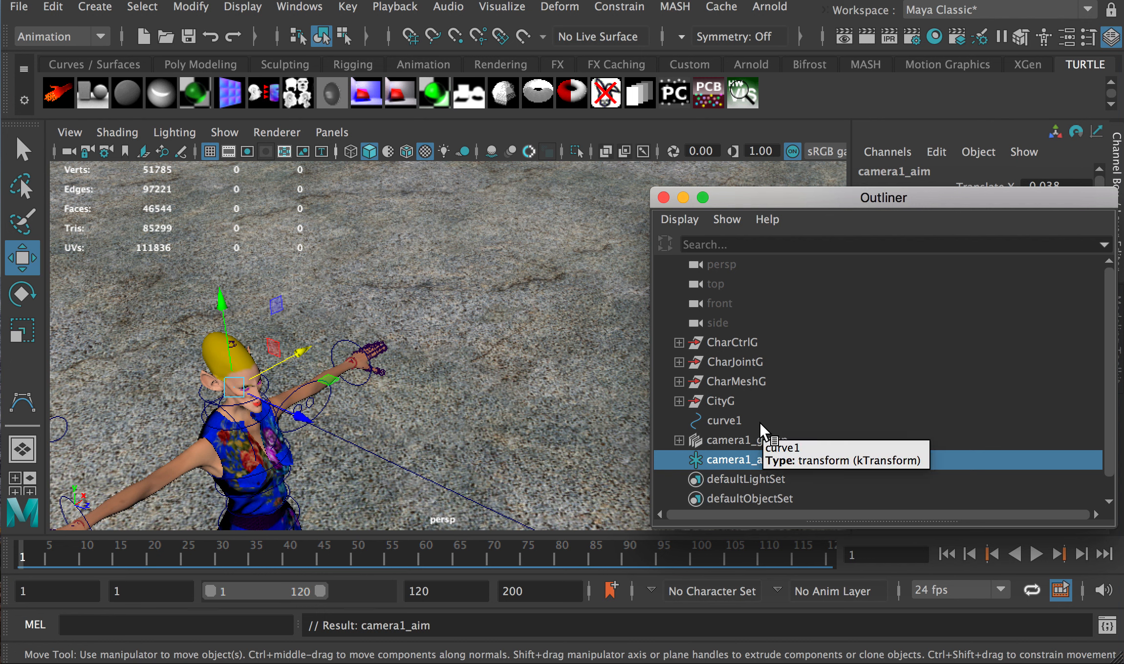
# Nudge camera1_aim along X to 2.875, 166.569, −1.411 and show camera1 beside persp
pyautogui.click(739, 463)
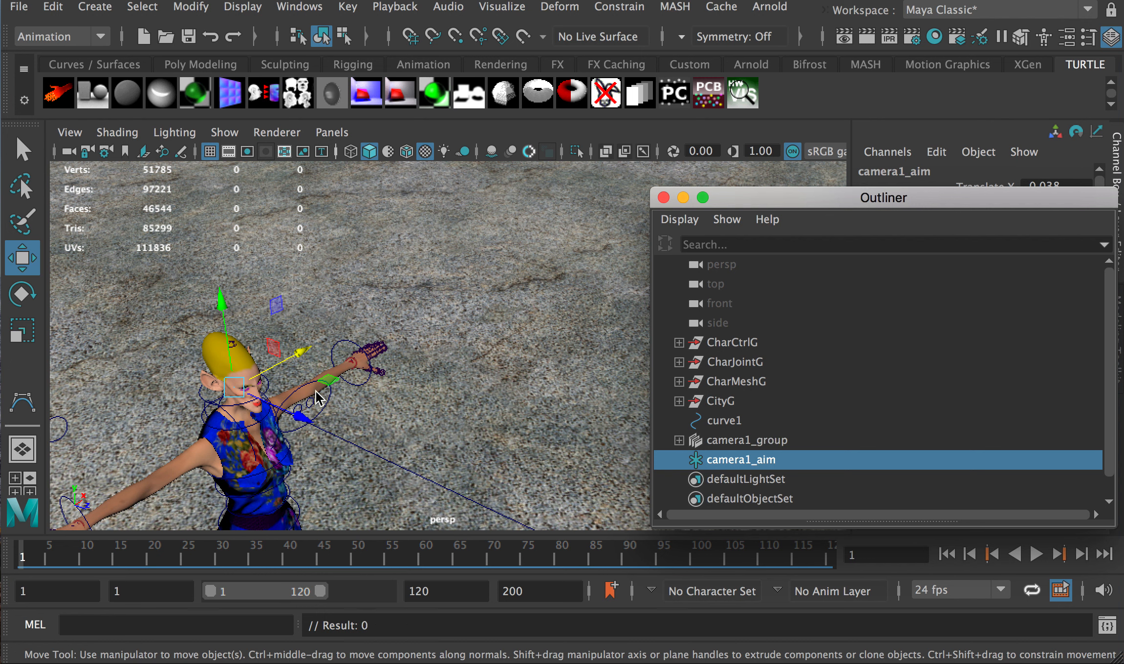
pyautogui.click(278, 360)
pyautogui.moveTo(278, 361); pyautogui.dragTo(309, 348)
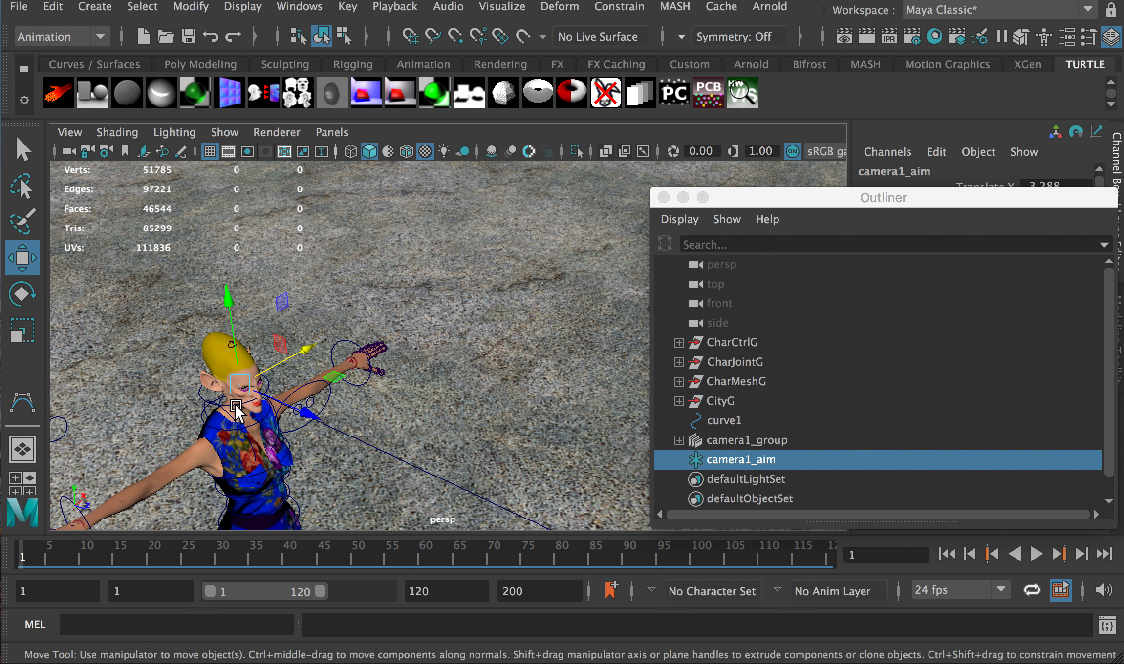
pyautogui.moveTo(816, 202); pyautogui.dragTo(1123, 244)
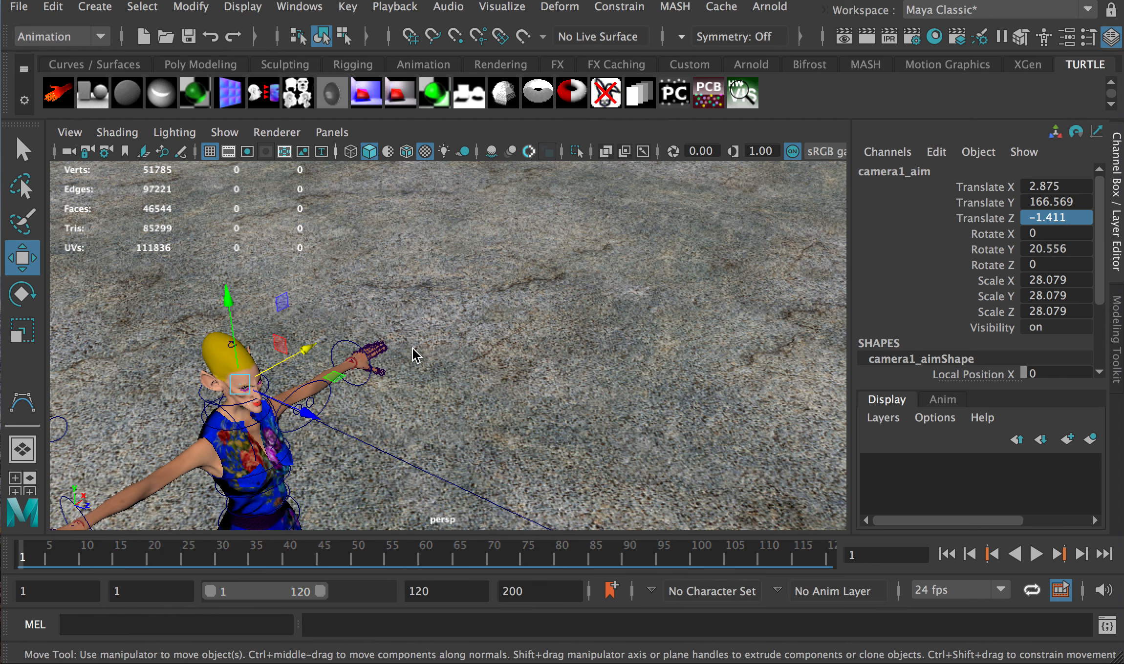
pyautogui.press('space')
pyautogui.press('space')
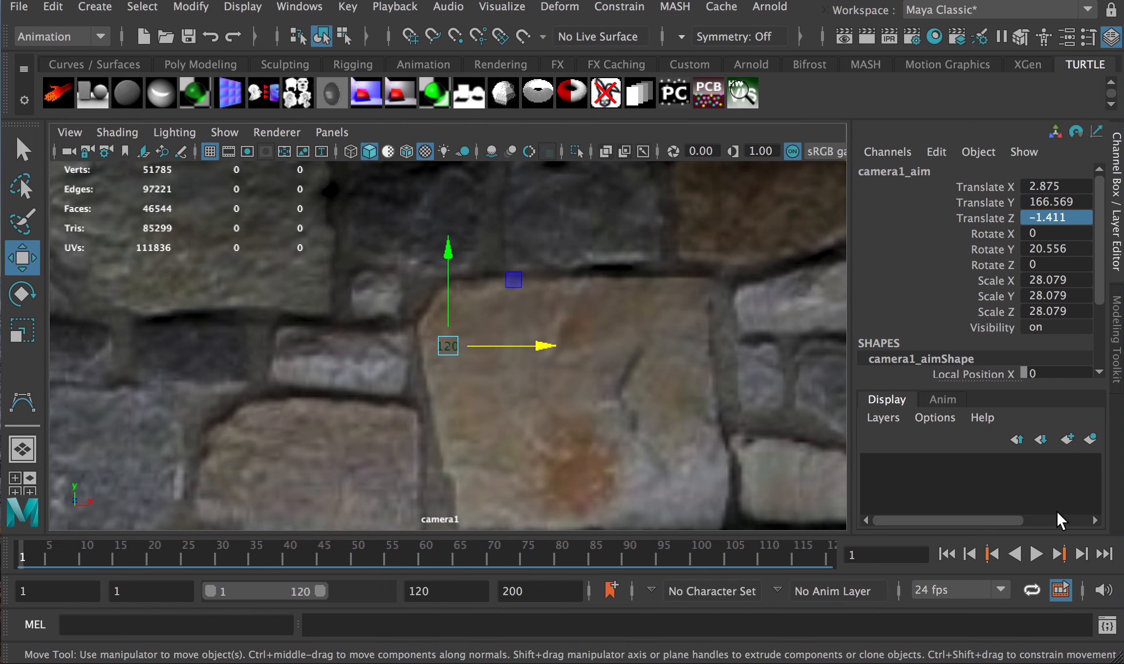